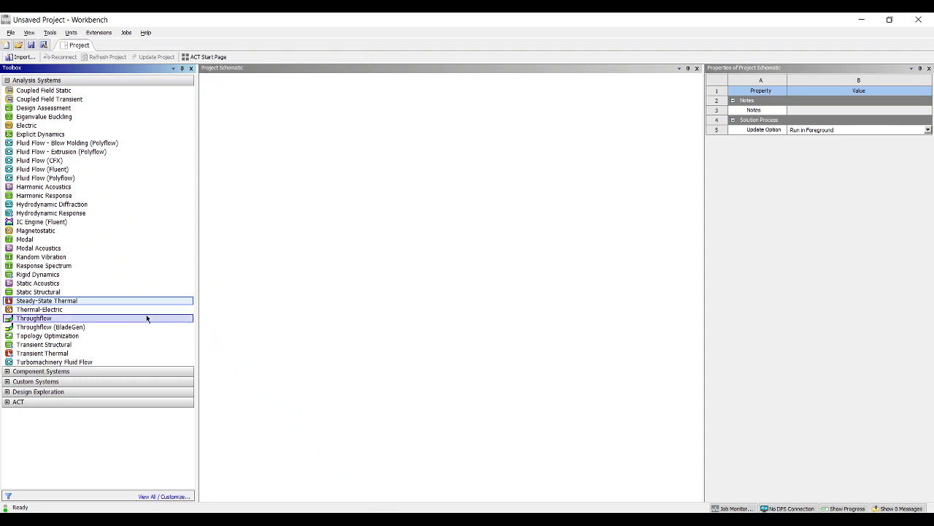
# Add a Steady-State Thermal analysis system to the project schematic.
pyautogui.click(115, 300)
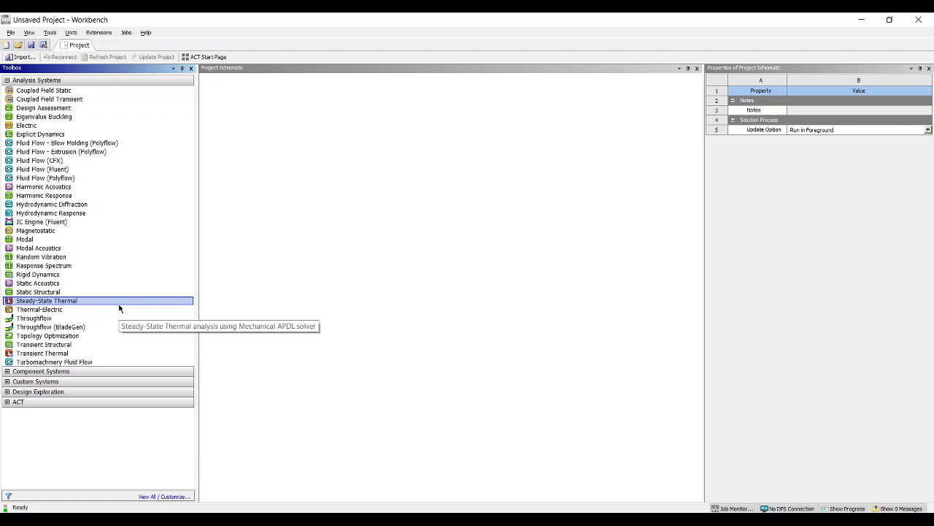
pyautogui.moveTo(121, 308); pyautogui.dragTo(266, 142)
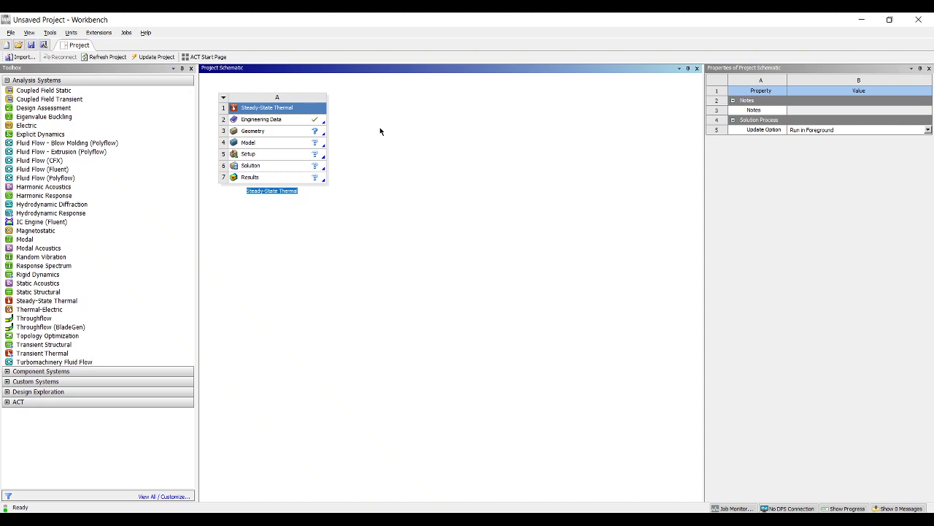
# Set the Analysis Type in the Geometry cell's advanced geometry options to 2D.
pyautogui.click(312, 137)
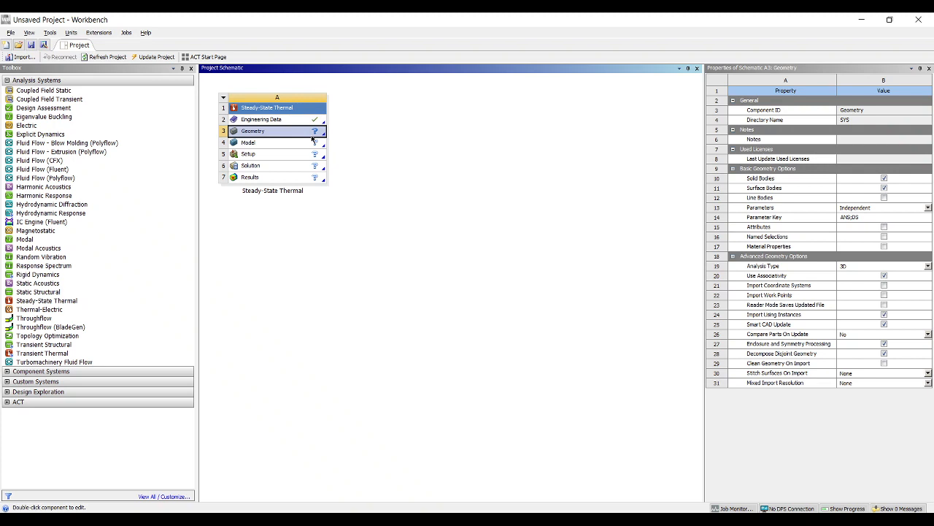
pyautogui.rightClick(315, 135)
pyautogui.click(470, 151)
pyautogui.click(302, 132)
pyautogui.moveTo(704, 165); pyautogui.dragTo(563, 165)
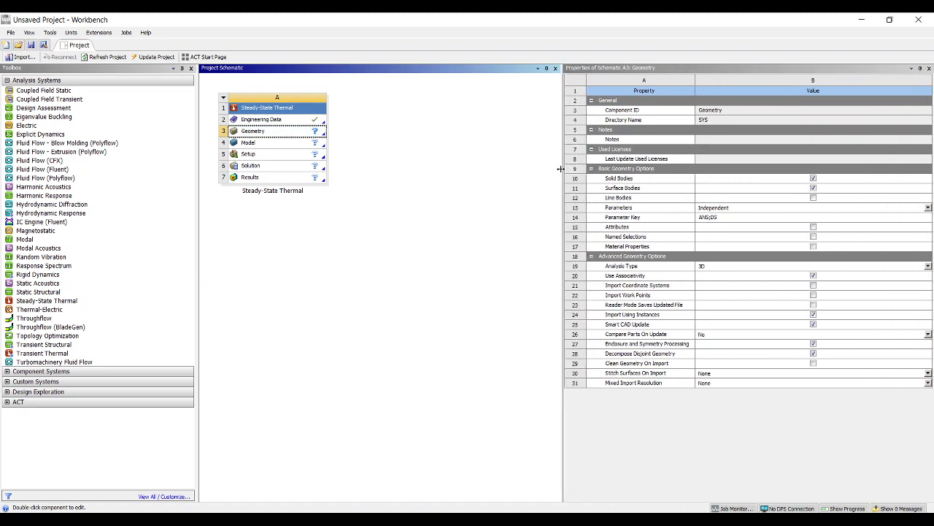
pyautogui.click(718, 265)
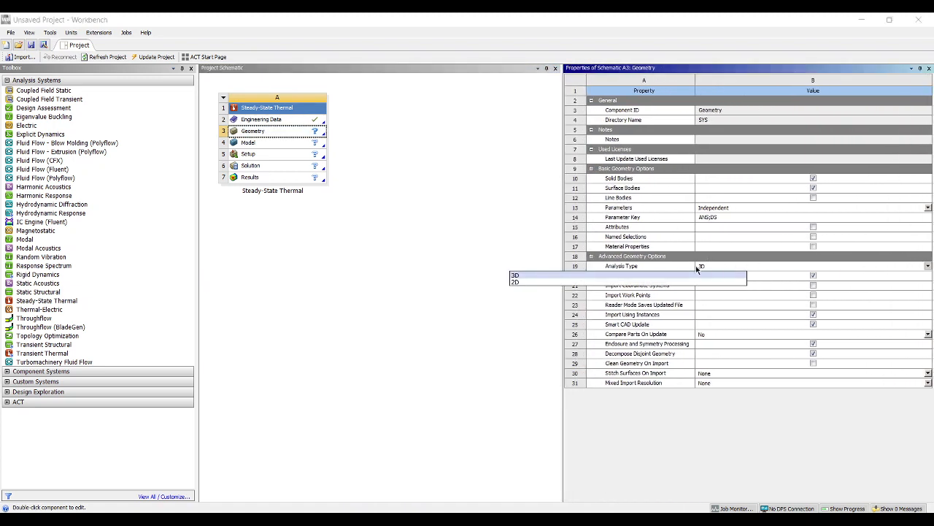
pyautogui.click(534, 282)
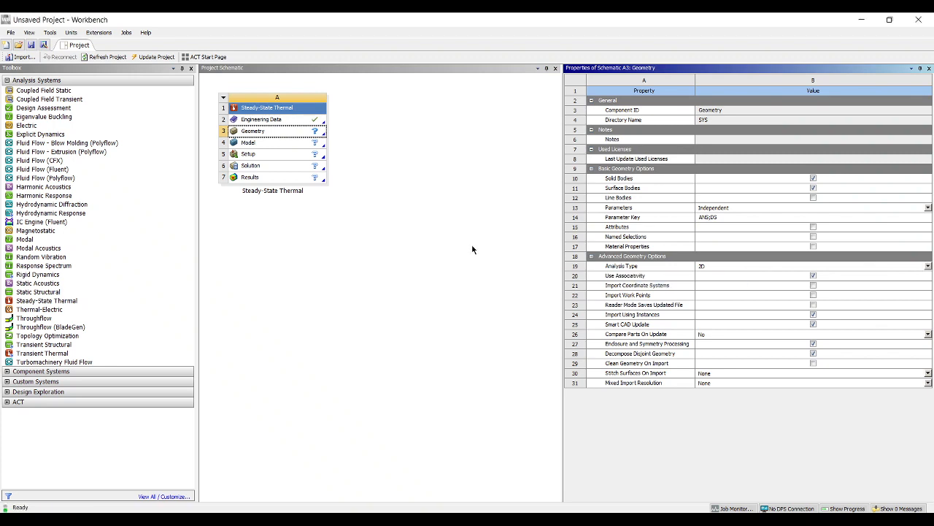
pyautogui.click(423, 216)
# Edit the thermal system's Engineering Data and add a new material named MATERIAL1.
pyautogui.click(313, 123)
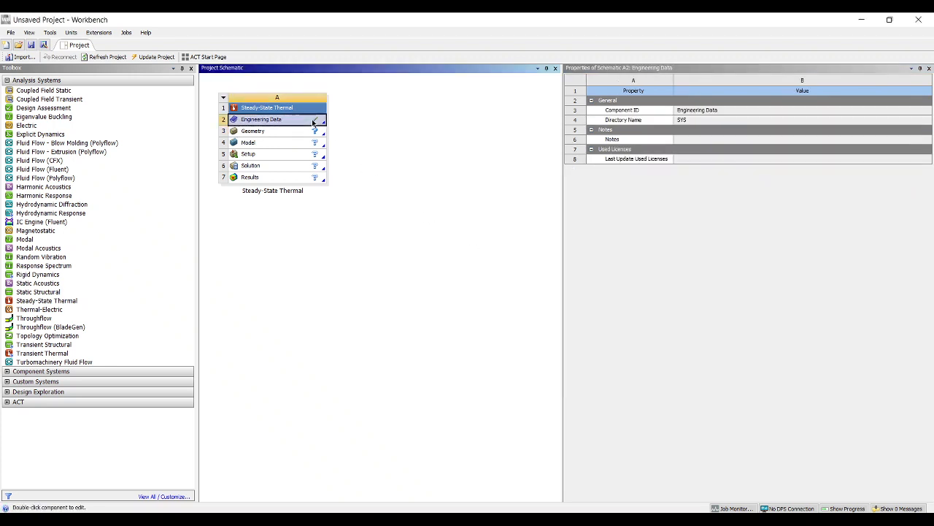
pyautogui.rightClick(313, 124)
pyautogui.click(333, 123)
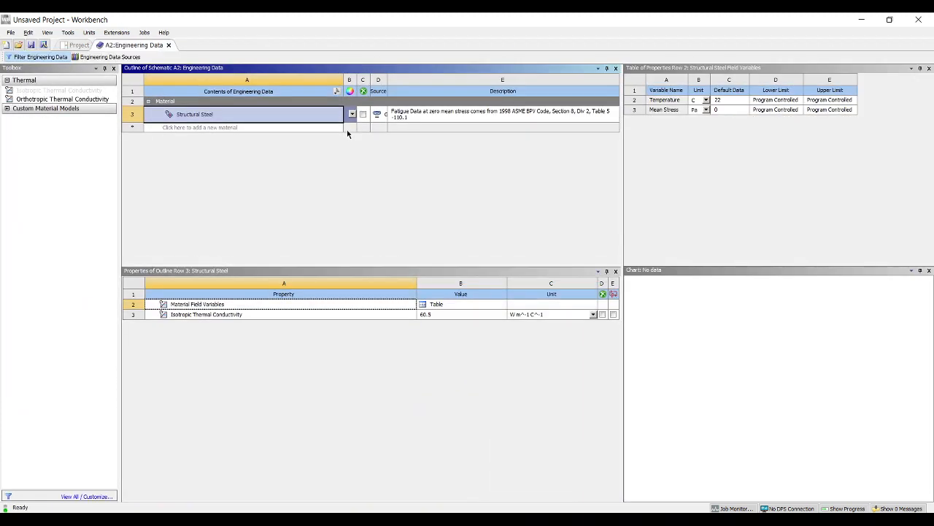
pyautogui.click(219, 127)
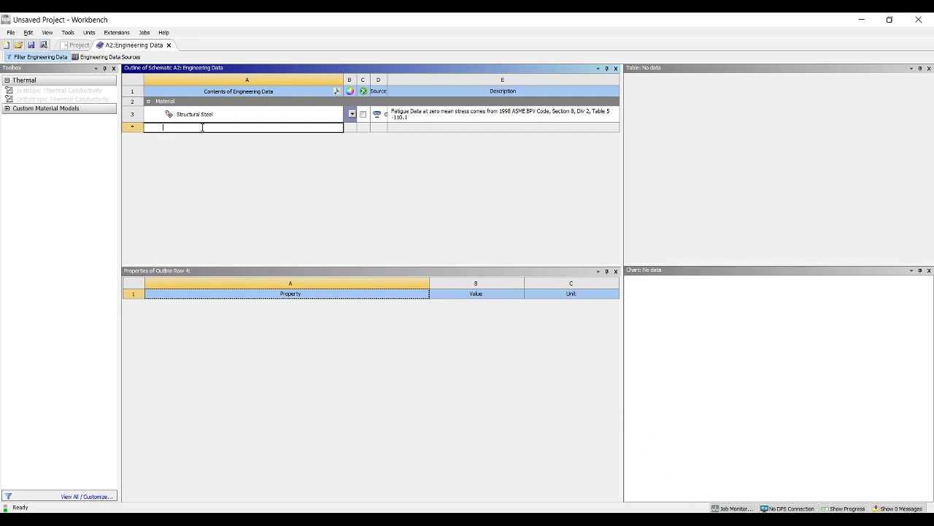
pyautogui.write('MATERI')
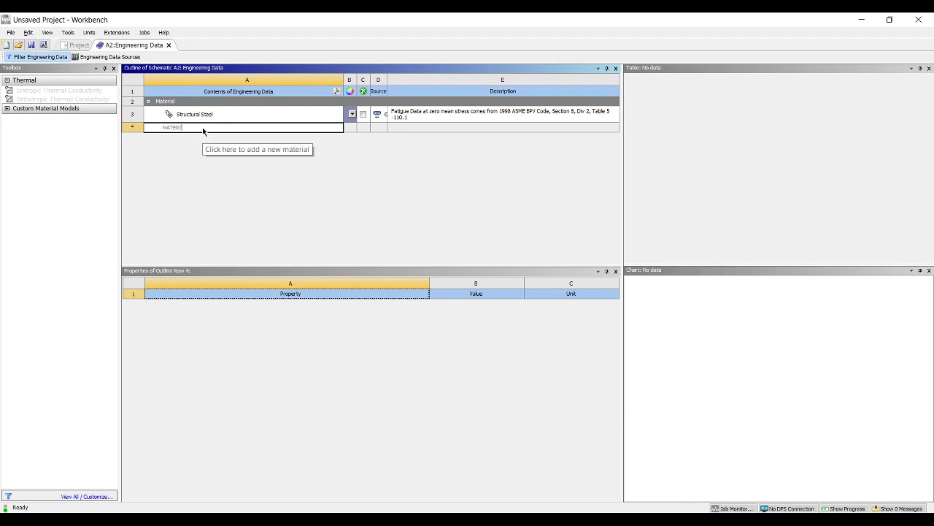
pyautogui.write('AL1')
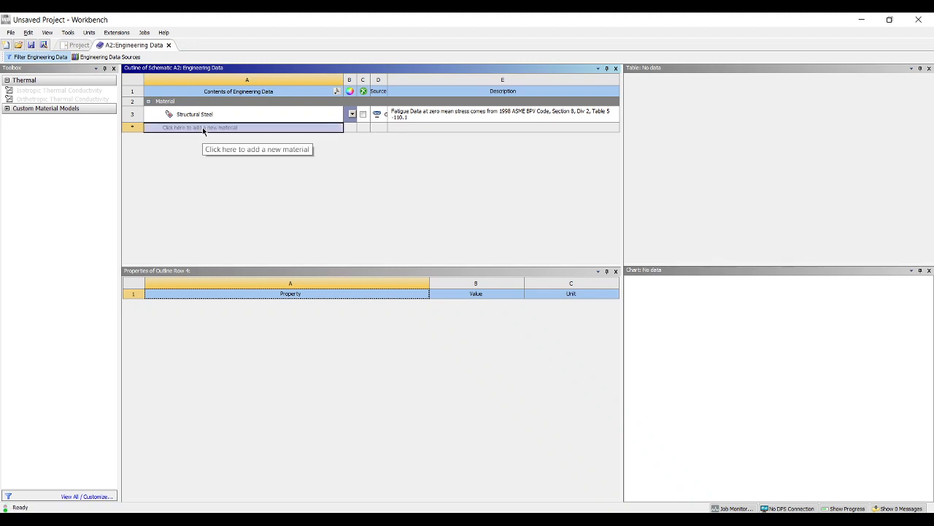
pyautogui.press('Return')
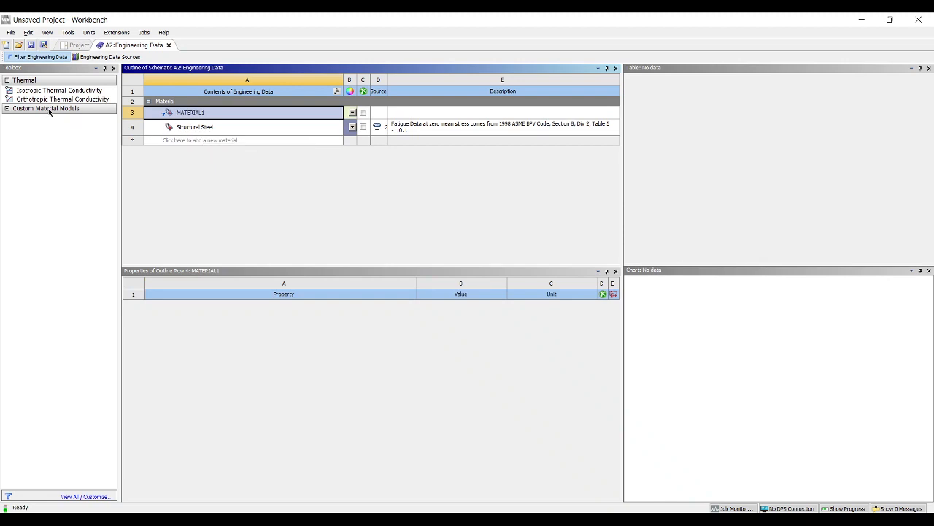
# Give MATERIAL1 an Isotropic Thermal Conductivity of 1 W m^-1 C^-1 and close the engineering data.
pyautogui.moveTo(41, 94); pyautogui.dragTo(328, 114)
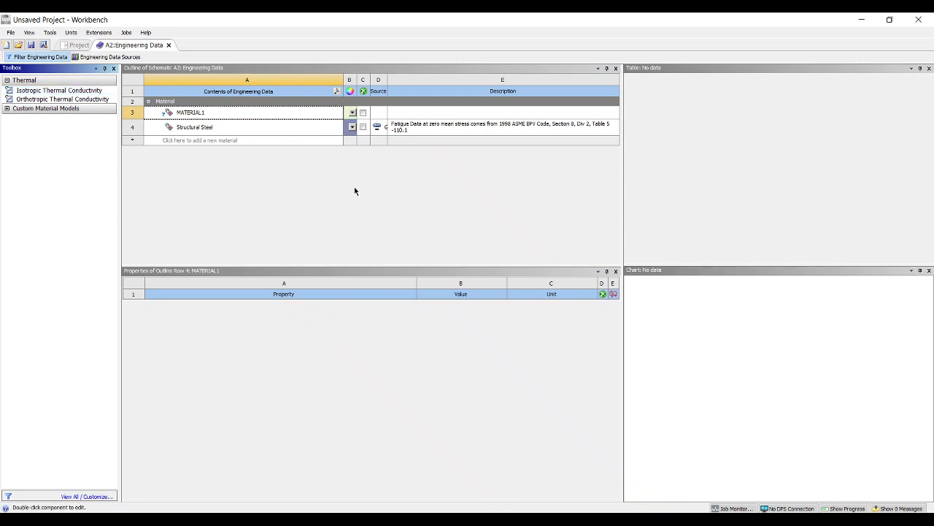
pyautogui.click(438, 315)
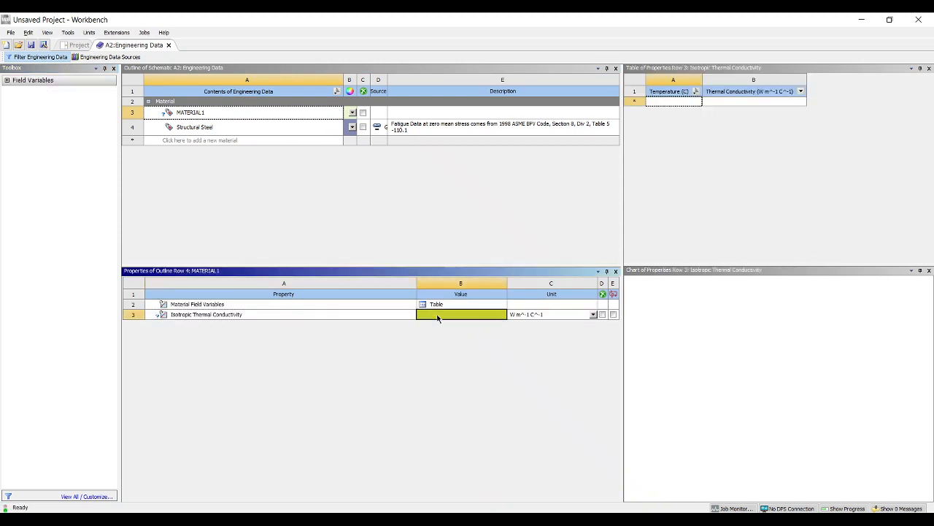
pyautogui.write('1')
pyautogui.press('Return')
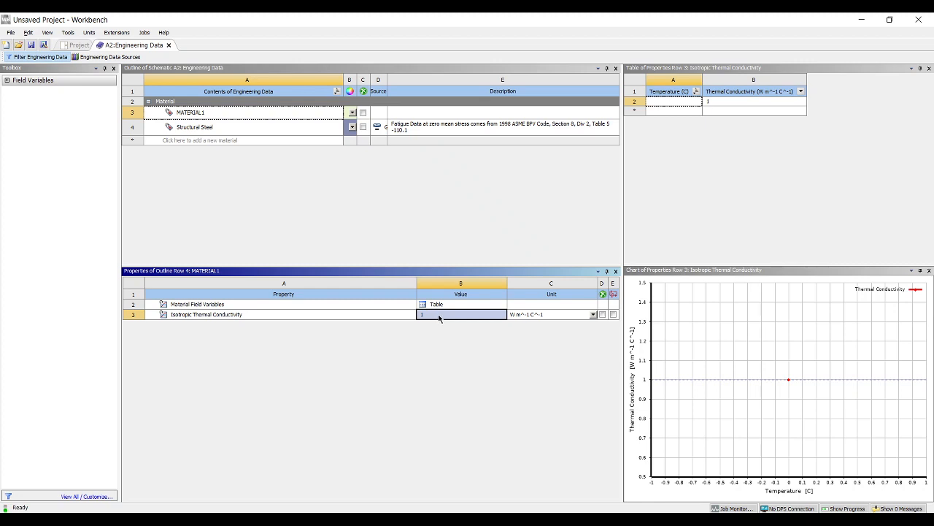
pyautogui.click(638, 200)
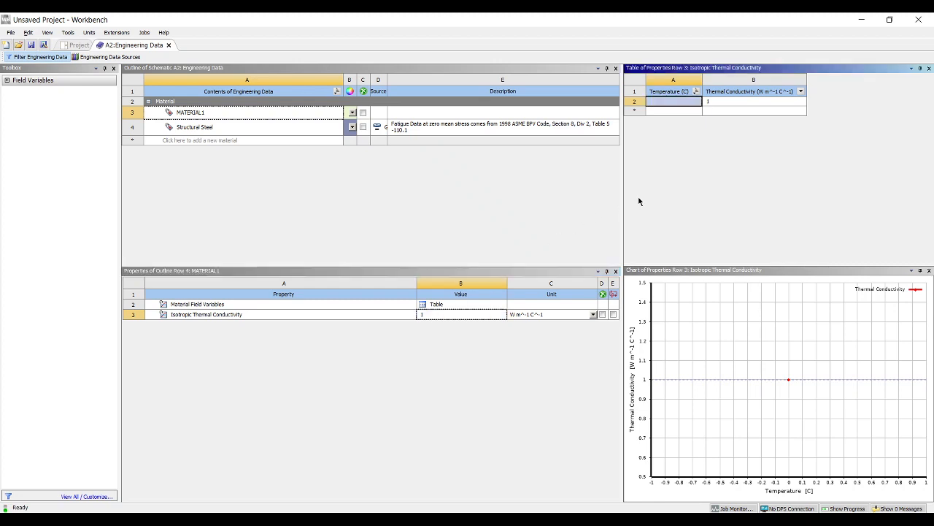
pyautogui.click(169, 45)
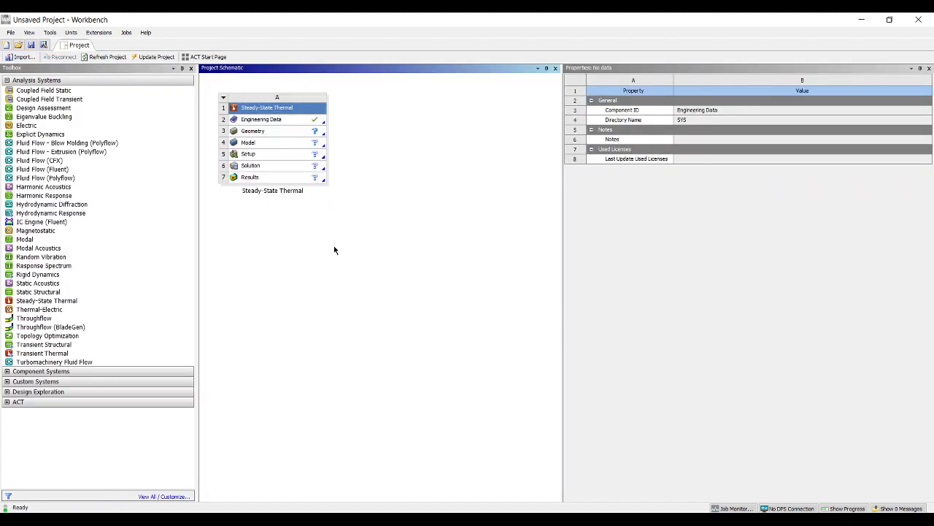
# Start a new DesignModeler geometry from the thermal system's Geometry cell.
pyautogui.click(334, 249)
pyautogui.rightClick(314, 132)
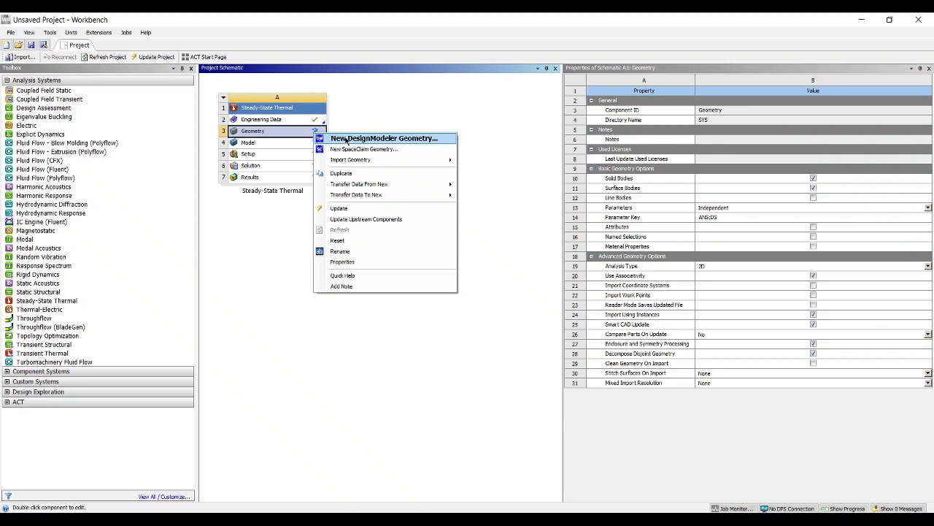
pyautogui.click(348, 139)
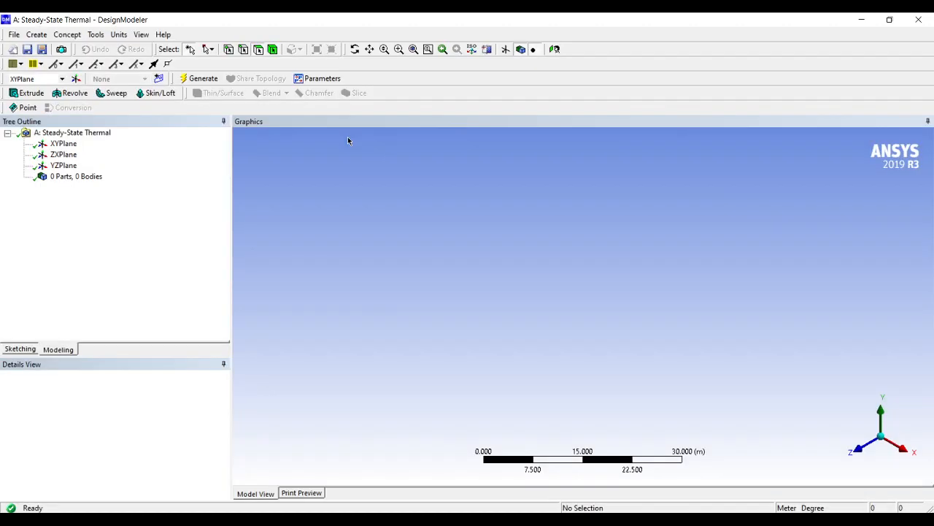
# Create a new sketch on the XYPlane and view it face-on.
pyautogui.click(64, 143)
pyautogui.click(158, 79)
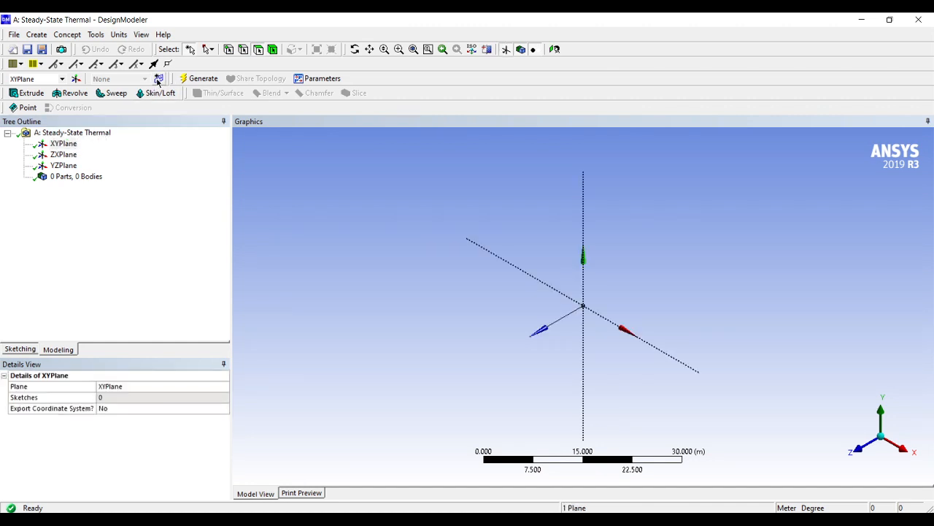
pyautogui.click(553, 48)
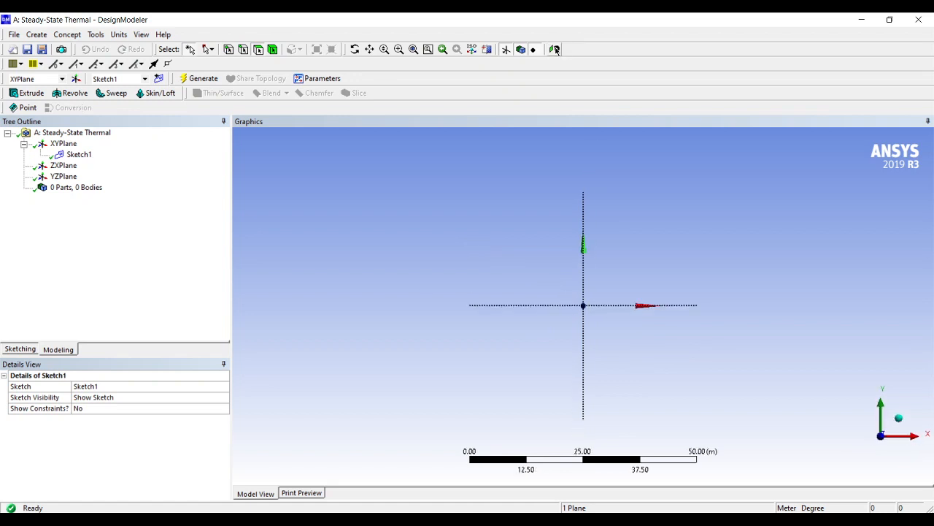
# Sketch a rectangle from the origin into the positive quadrant, about 3.85 m wide and 2.78 m high.
pyautogui.click(19, 349)
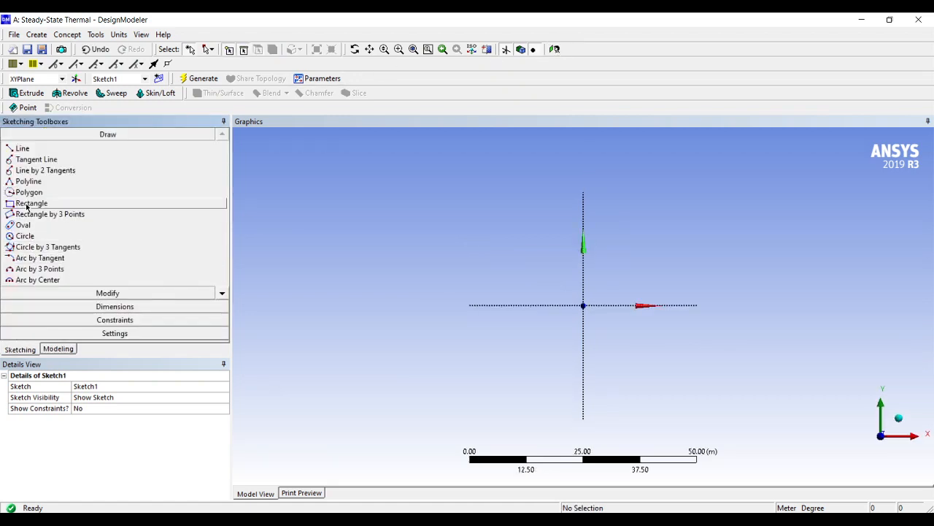
pyautogui.click(30, 203)
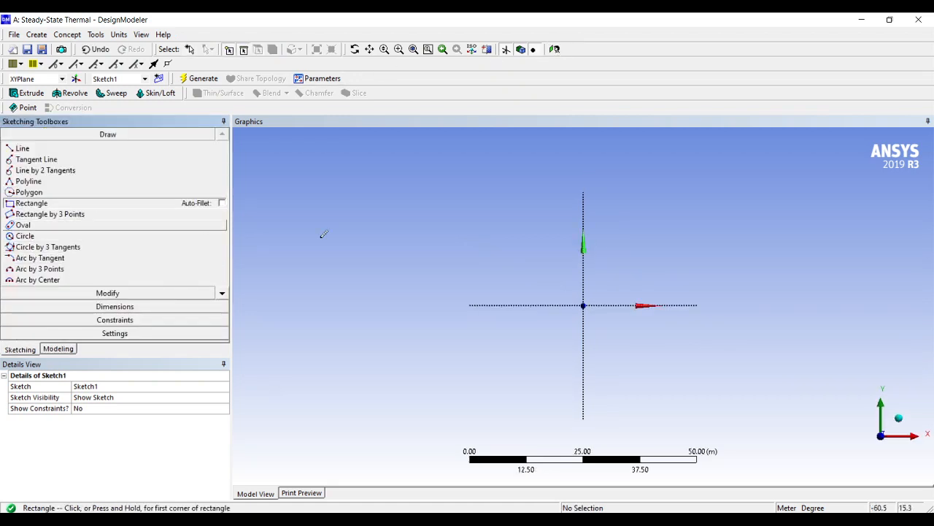
pyautogui.click(583, 305)
pyautogui.scroll(5, 606, 290)
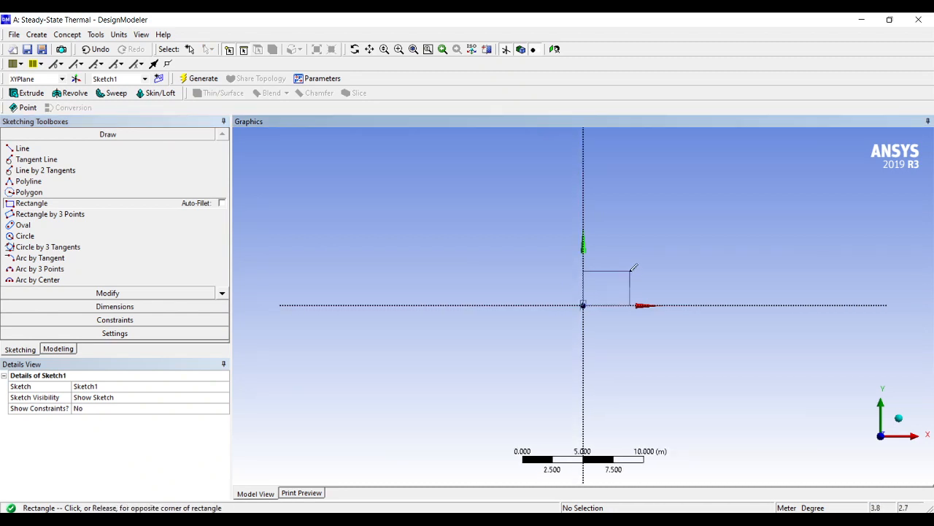
pyautogui.click(630, 272)
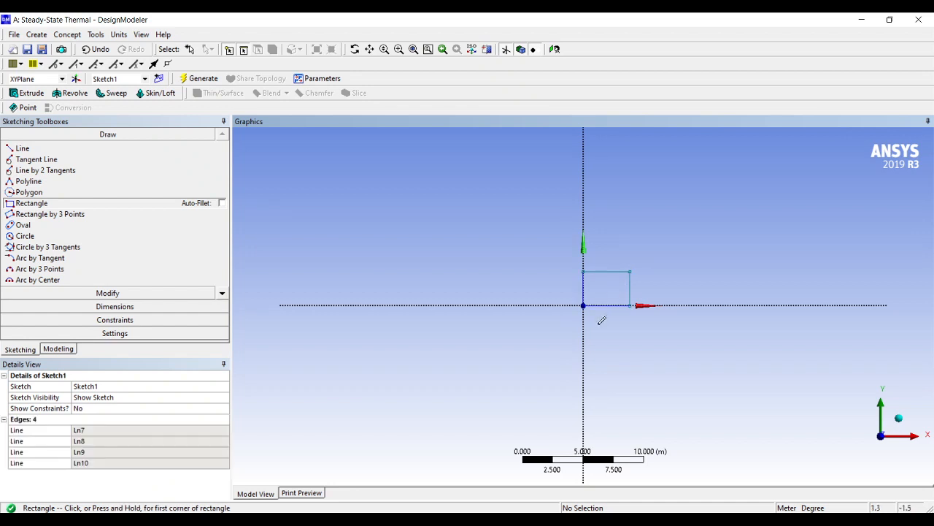
# Add general dimensions to the rectangle's vertical edge on the Y axis and its horizontal edge on the X axis.
pyautogui.click(102, 305)
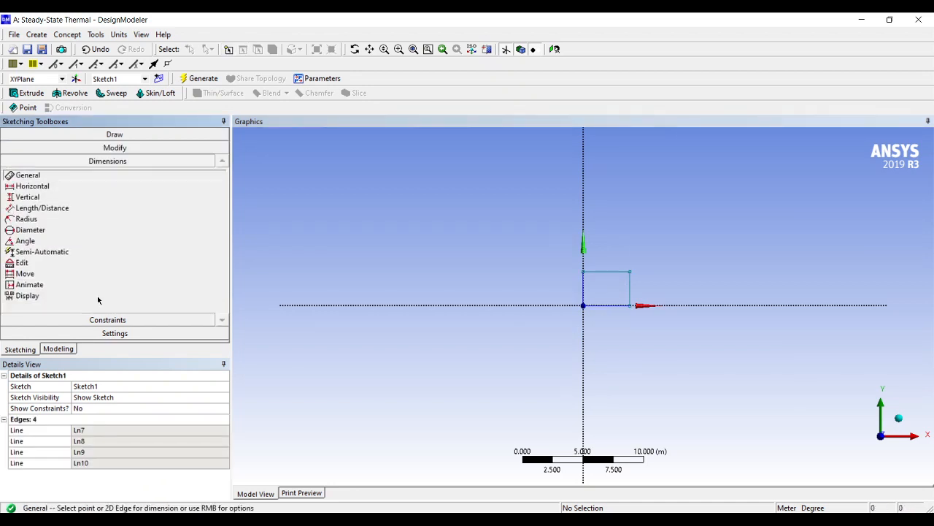
pyautogui.click(584, 289)
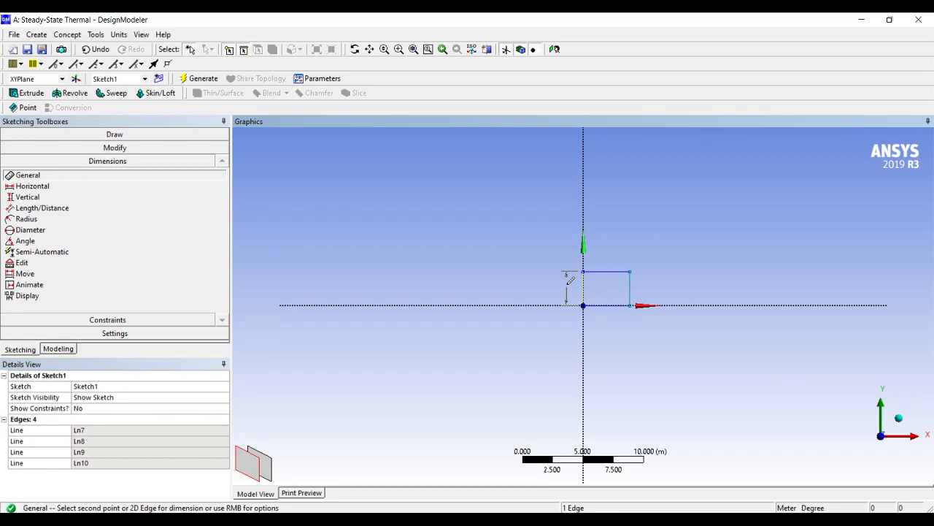
pyautogui.click(571, 281)
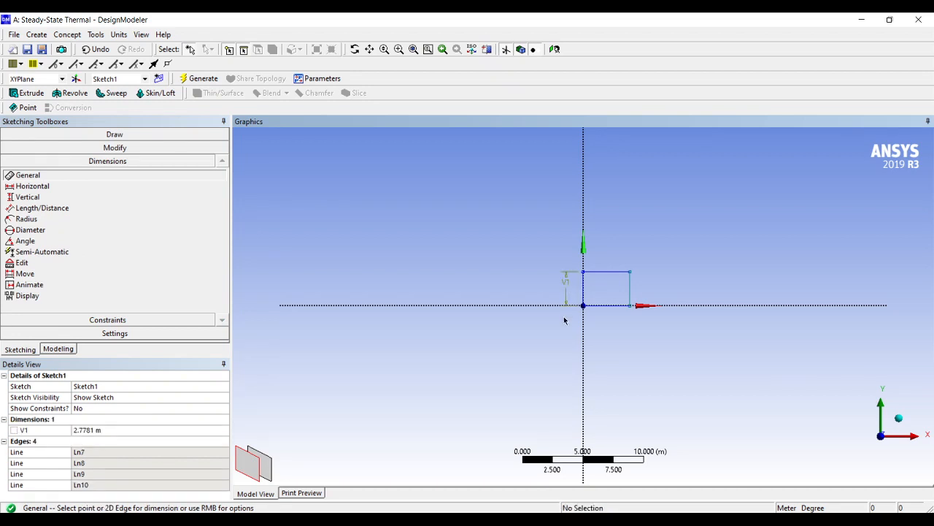
pyautogui.click(608, 305)
pyautogui.click(603, 319)
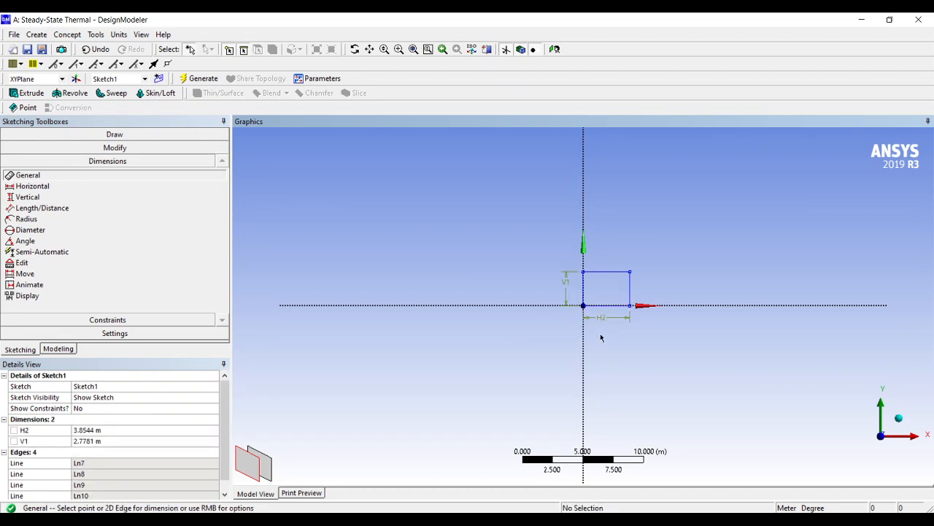
# Set the rectangle's horizontal dimension to 1 m and its vertical dimension to 2 m.
pyautogui.click(76, 429)
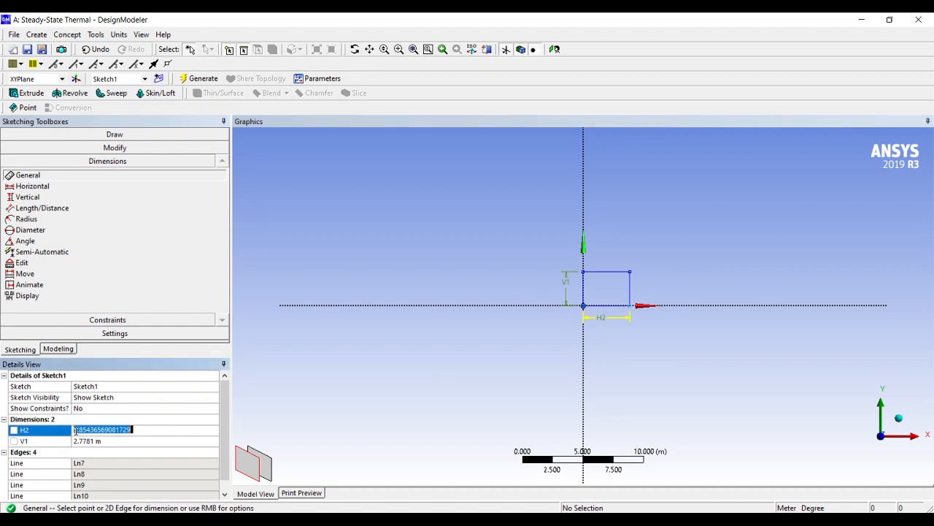
pyautogui.write('1')
pyautogui.press('Return')
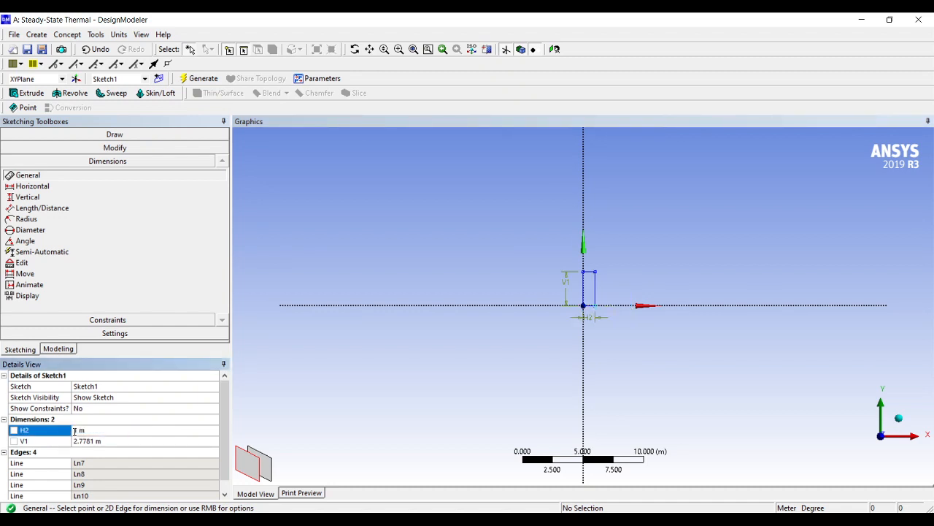
pyautogui.click(90, 441)
pyautogui.write('2')
pyautogui.press('Return')
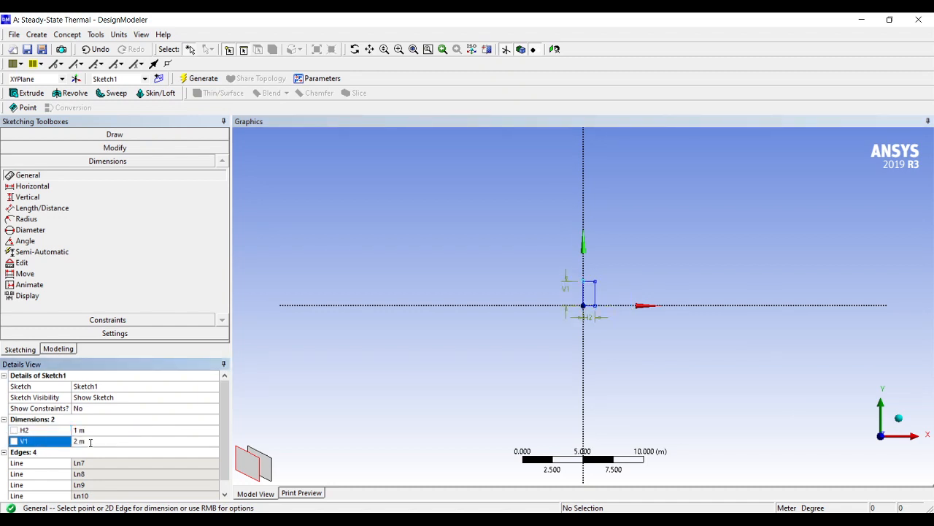
pyautogui.scroll(5, 592, 315)
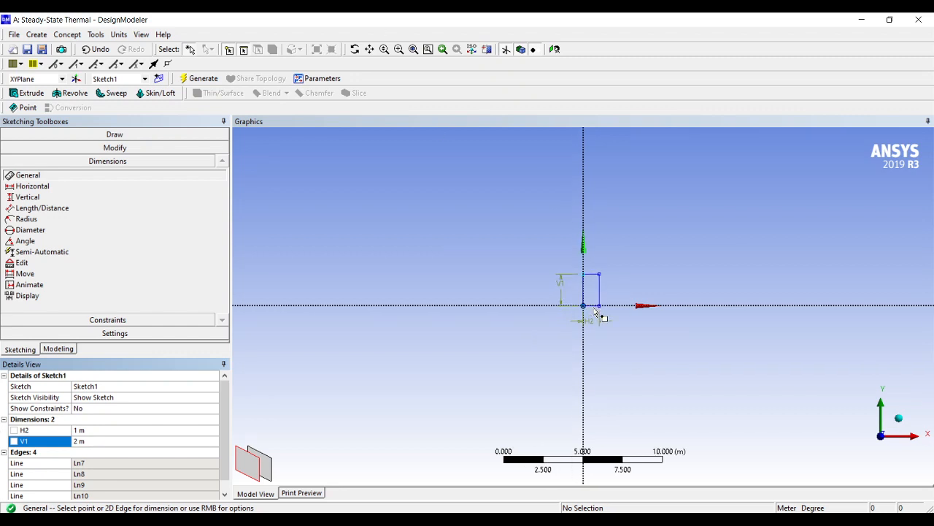
pyautogui.scroll(4, 590, 315)
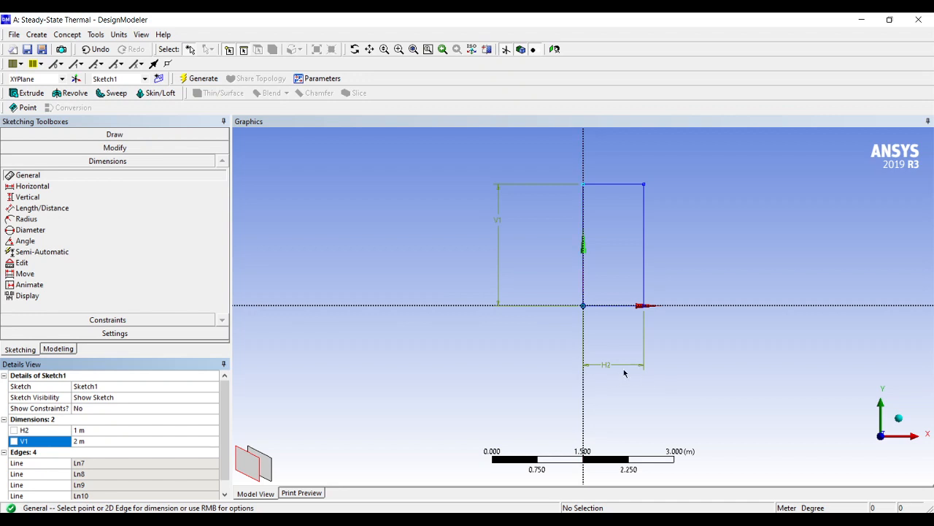
pyautogui.click(119, 34)
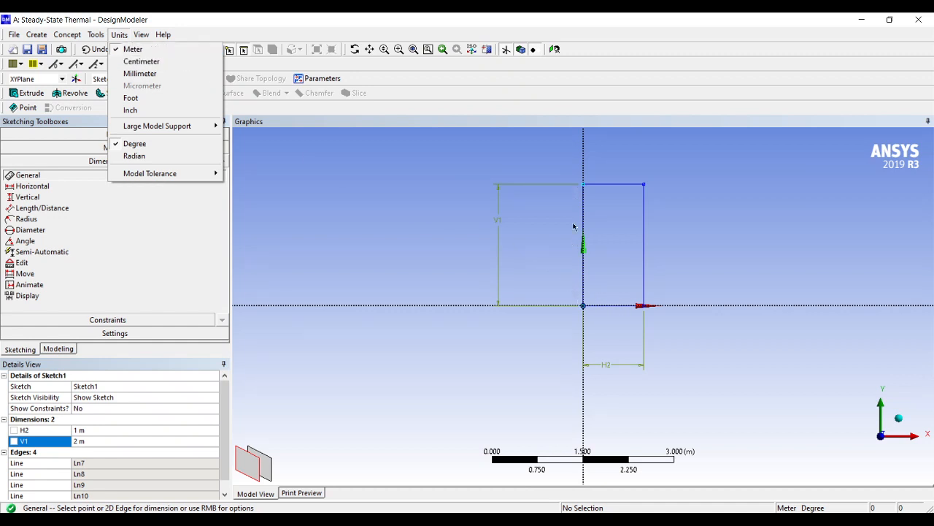
pyautogui.click(363, 226)
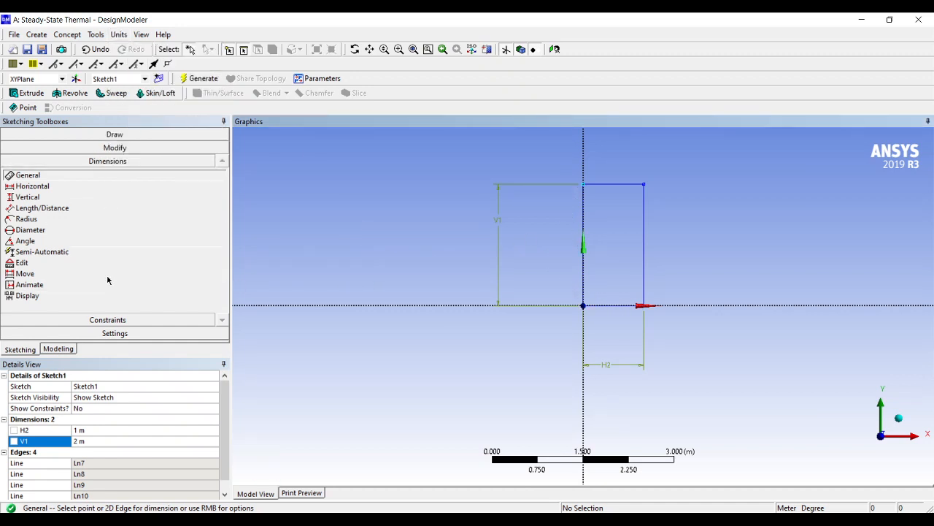
# Create a surface from Sketch1 with Surfaces From Sketches, using the Add Material operation, and generate it.
pyautogui.click(200, 79)
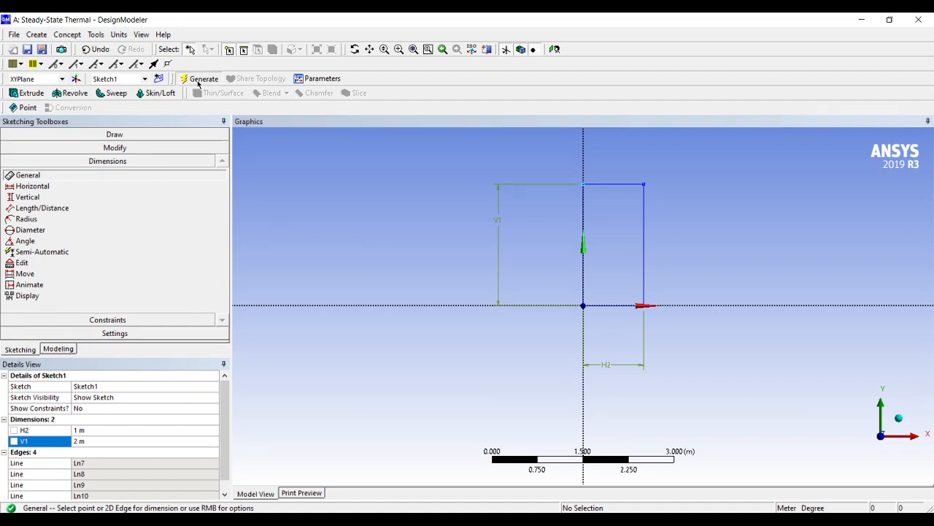
pyautogui.click(67, 349)
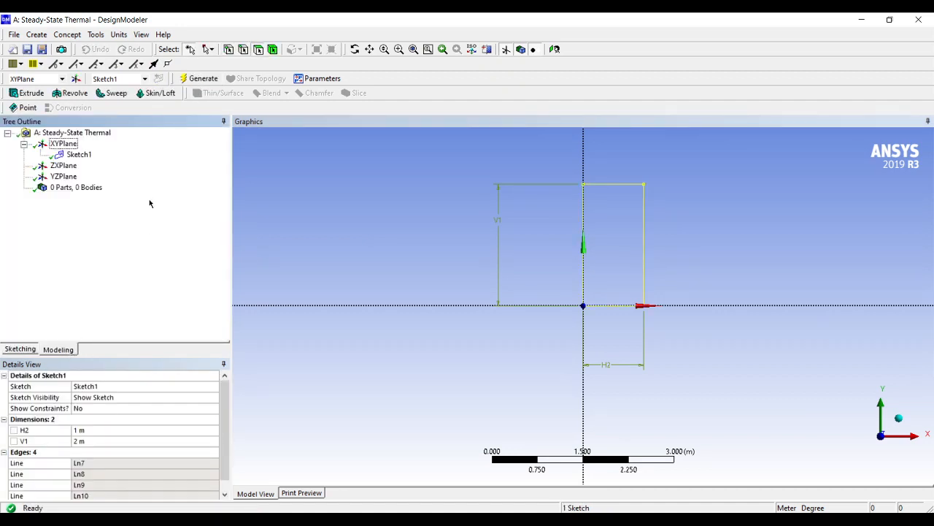
pyautogui.click(67, 34)
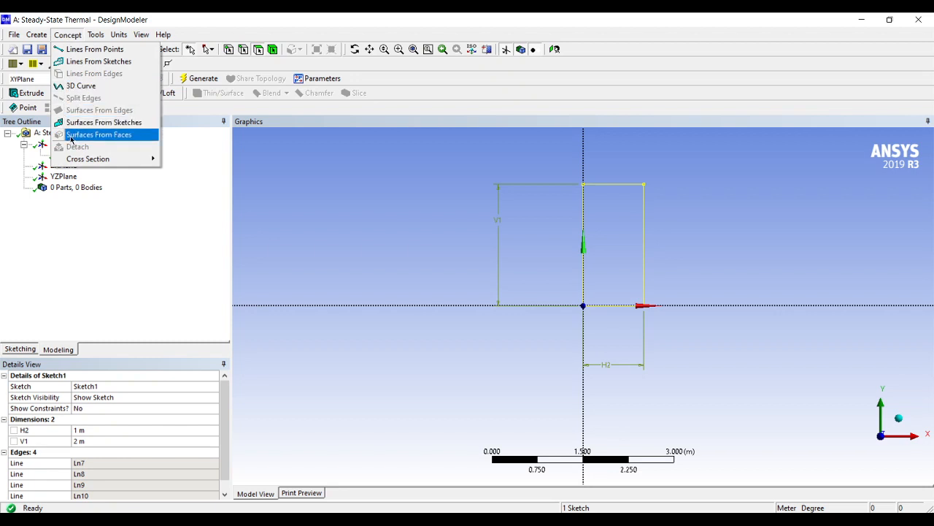
pyautogui.click(73, 125)
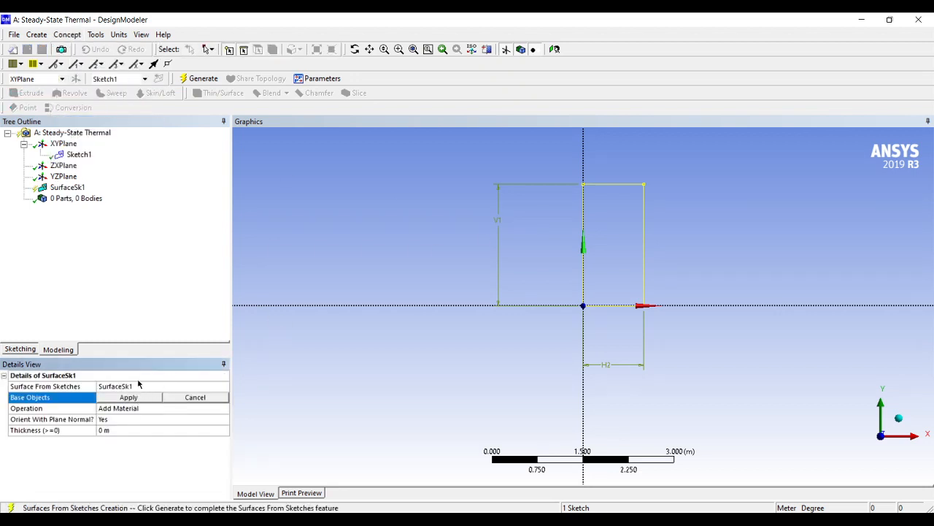
pyautogui.click(77, 154)
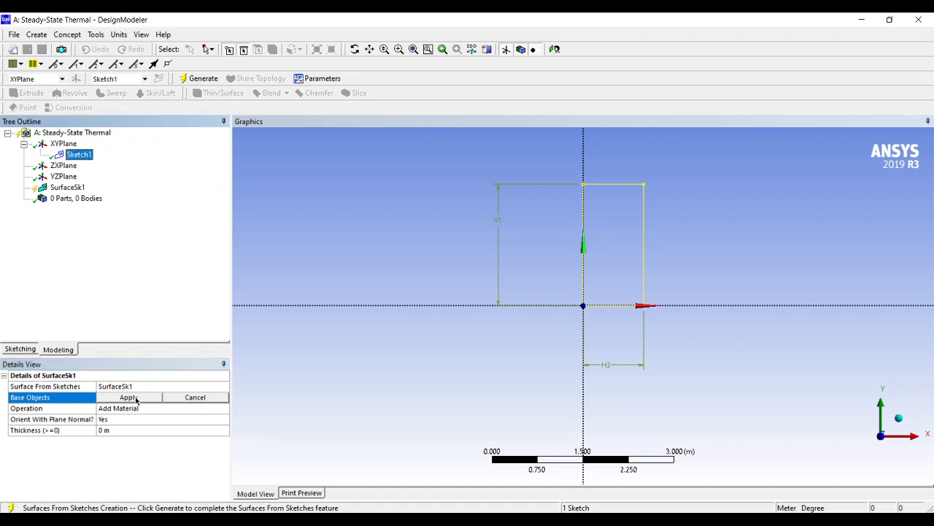
pyautogui.click(129, 397)
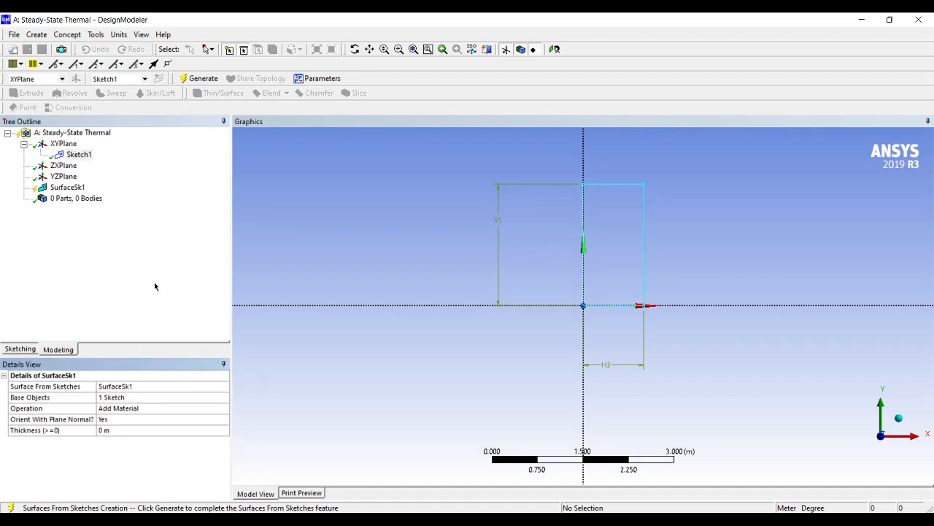
pyautogui.click(196, 78)
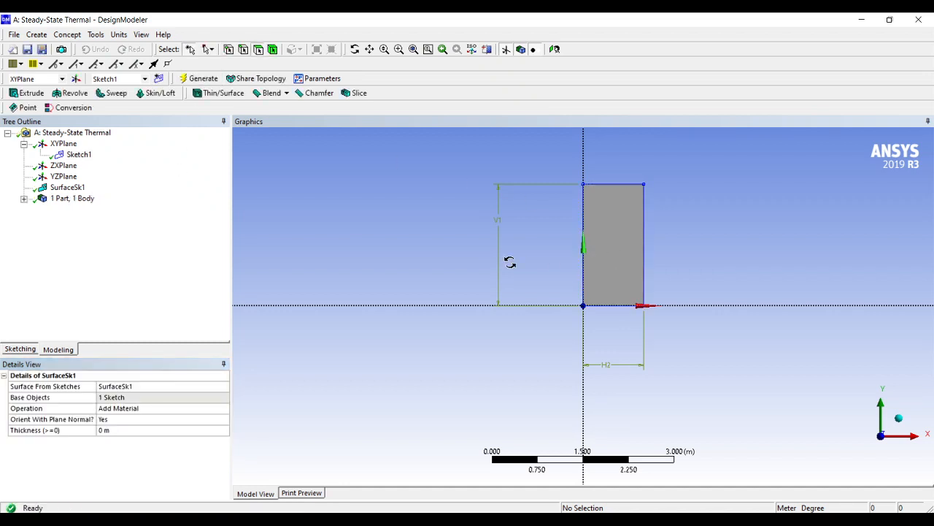
# Hide Sketch1 and turn off the plane axes display so only the surface body is shown.
pyautogui.moveTo(507, 260); pyautogui.dragTo(588, 291, button='middle')
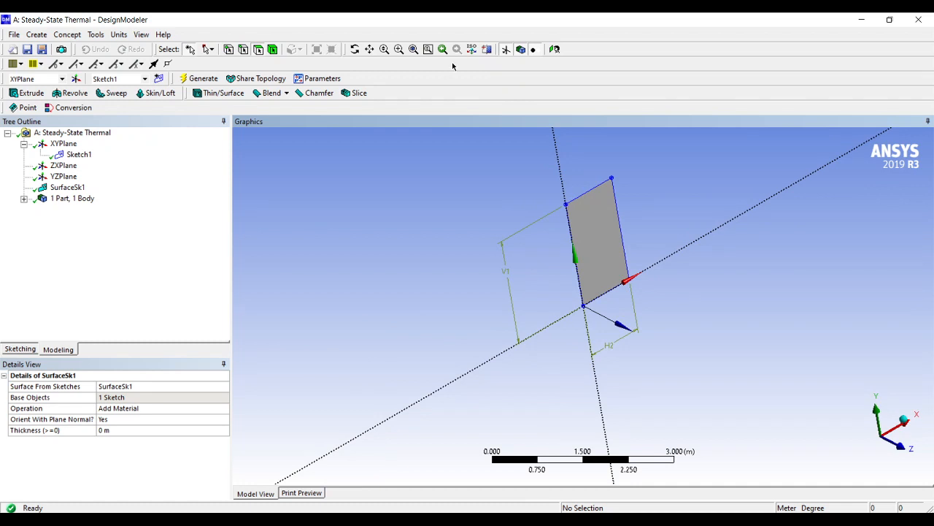
pyautogui.rightClick(81, 156)
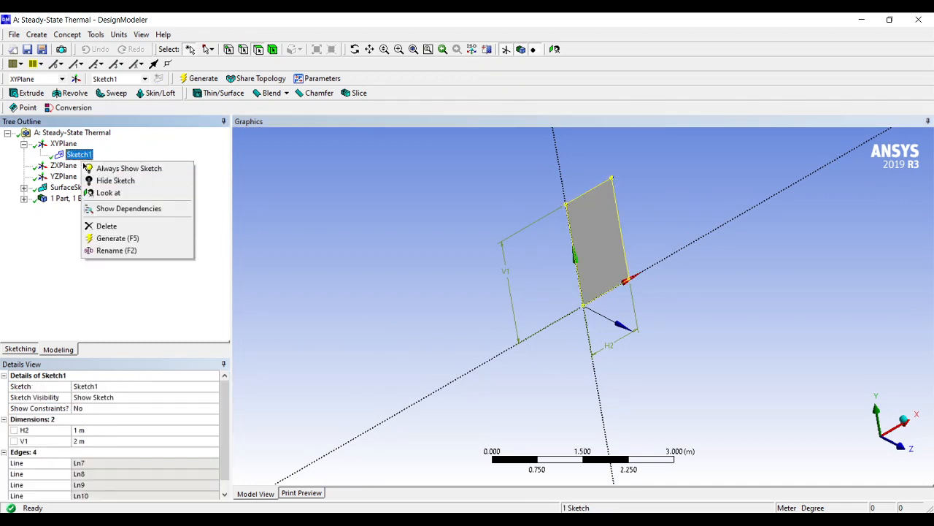
pyautogui.click(104, 180)
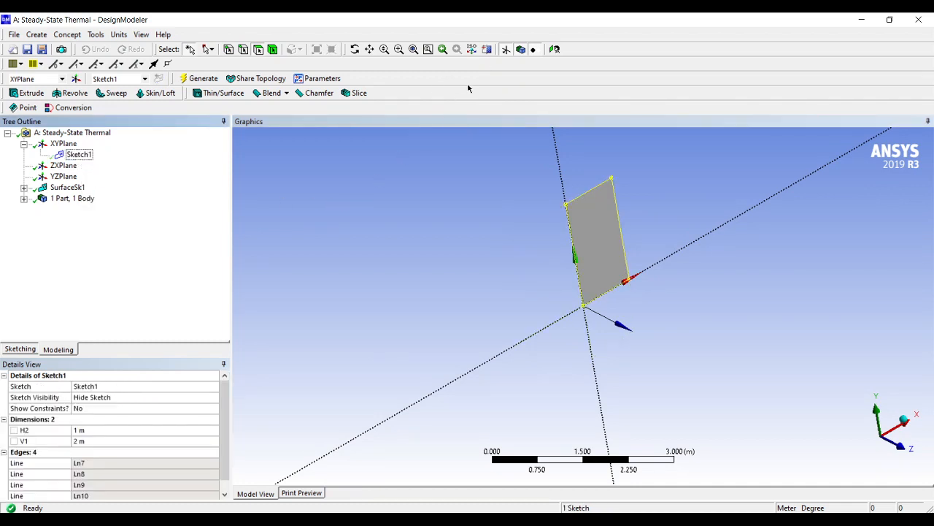
pyautogui.click(506, 49)
pyautogui.moveTo(523, 238); pyautogui.dragTo(491, 221, button='middle')
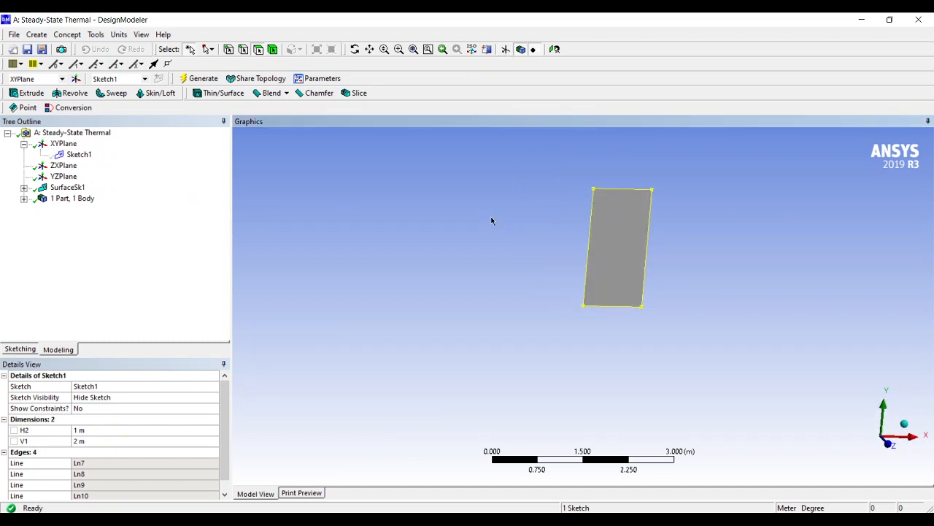
pyautogui.click(491, 221)
# Close DesignModeler and open the Model of the Steady-State Thermal system in Mechanical from Workbench.
pyautogui.click(14, 35)
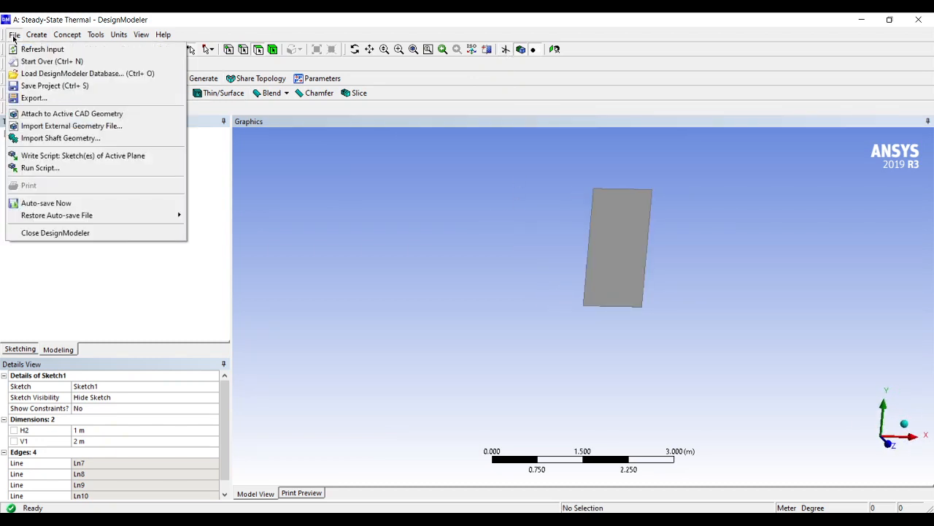
pyautogui.click(80, 233)
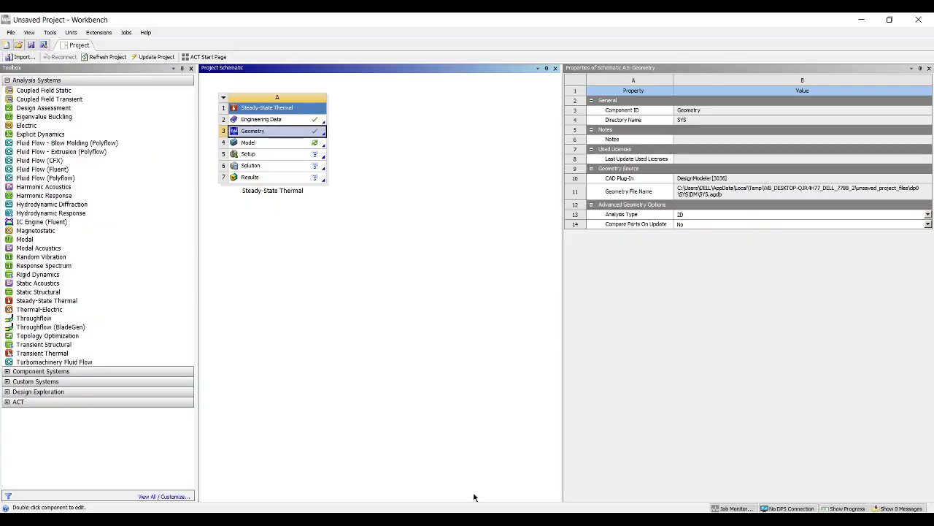
pyautogui.click(294, 282)
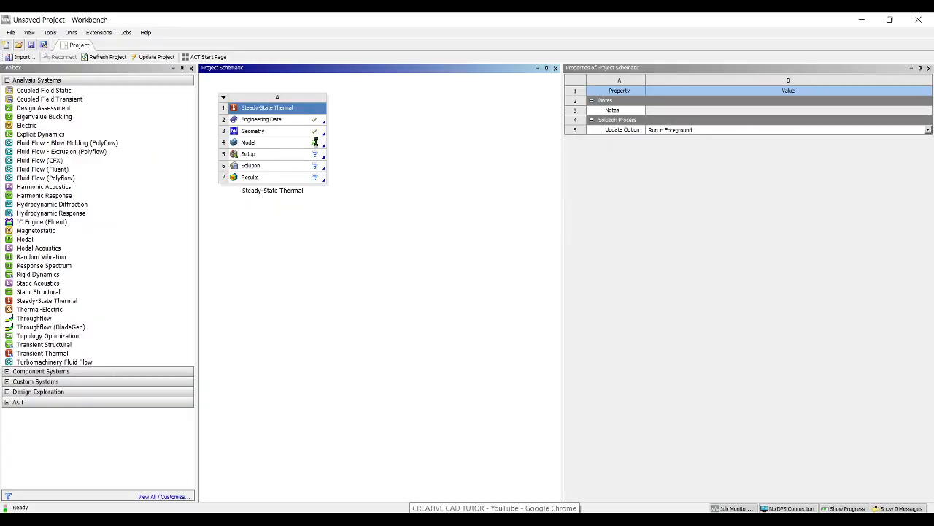
pyautogui.rightClick(316, 144)
pyautogui.click(342, 148)
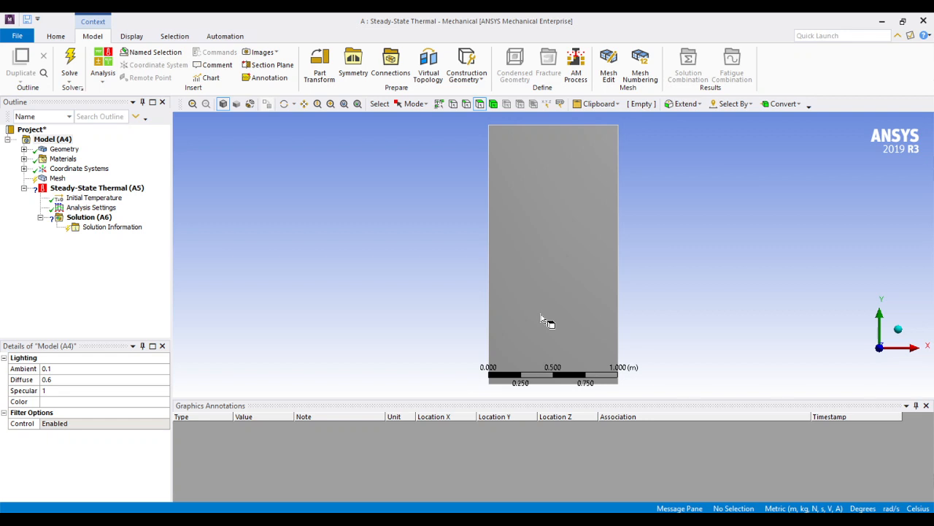
pyautogui.scroll(-3, 568, 297)
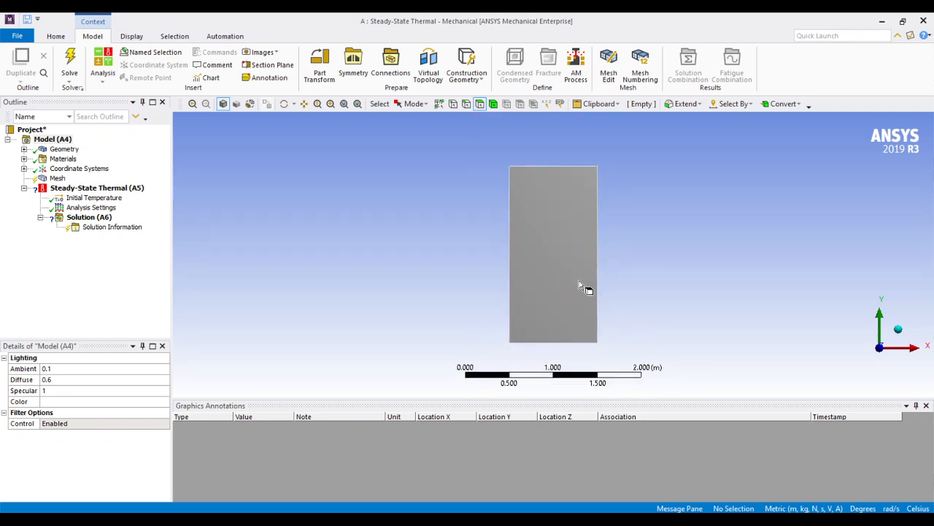
pyautogui.moveTo(586, 286); pyautogui.dragTo(710, 275, button='middle')
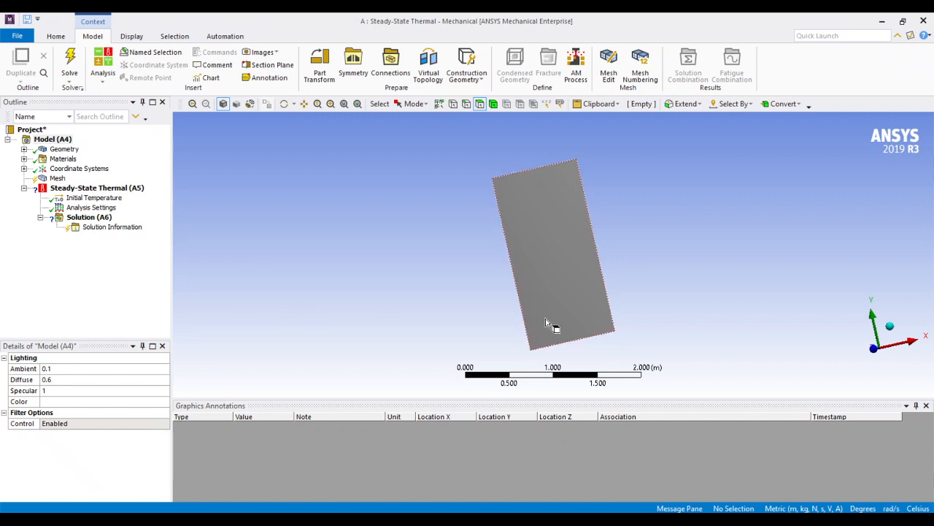
pyautogui.moveTo(597, 322); pyautogui.dragTo(550, 333, button='middle')
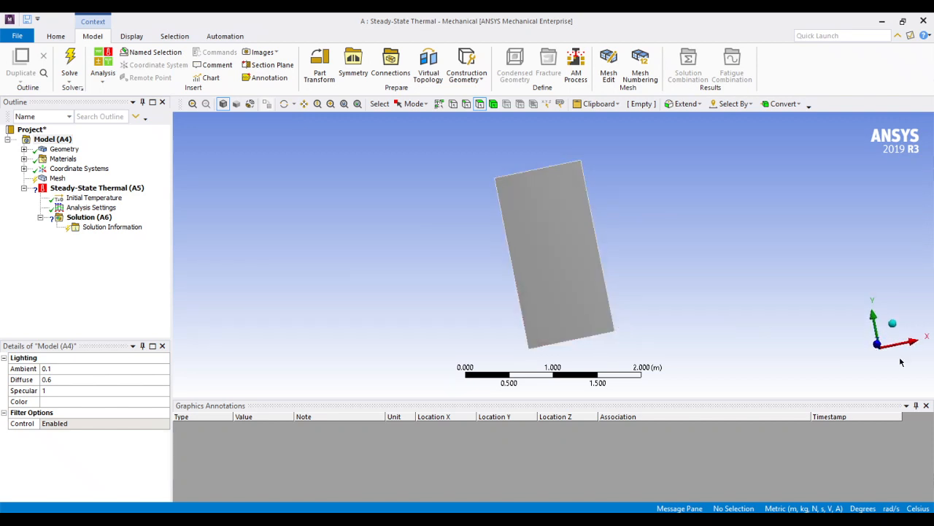
pyautogui.click(878, 349)
pyautogui.click(870, 348)
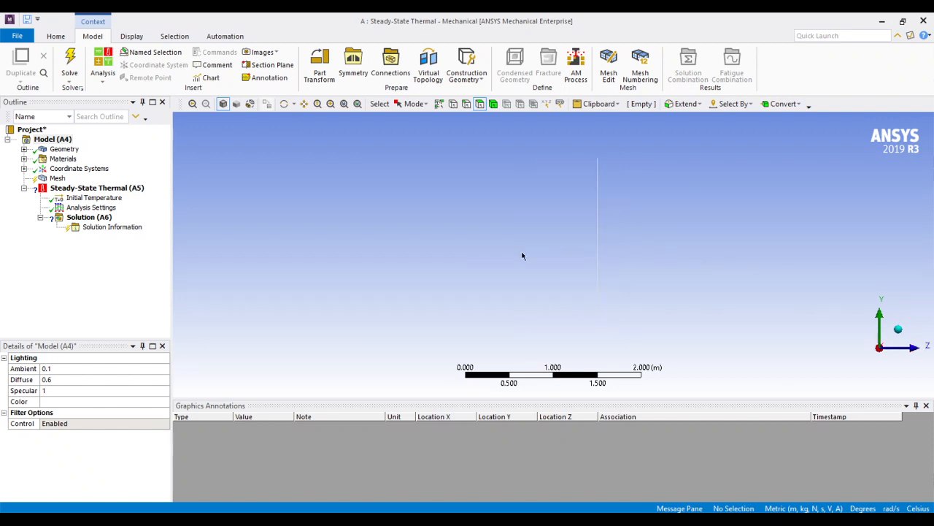
# Assign MATERIAL1 to the surface body in place of Structural Steel.
pyautogui.click(24, 159)
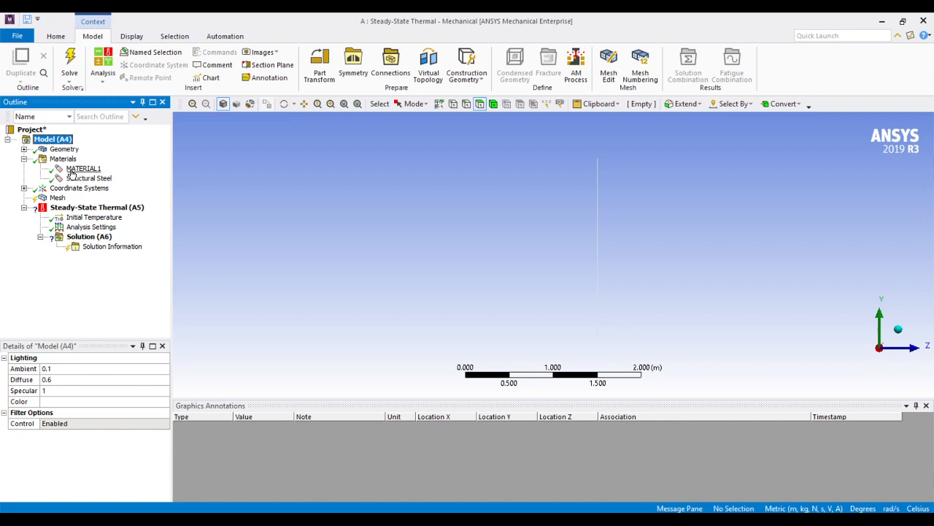
pyautogui.click(25, 149)
pyautogui.click(70, 159)
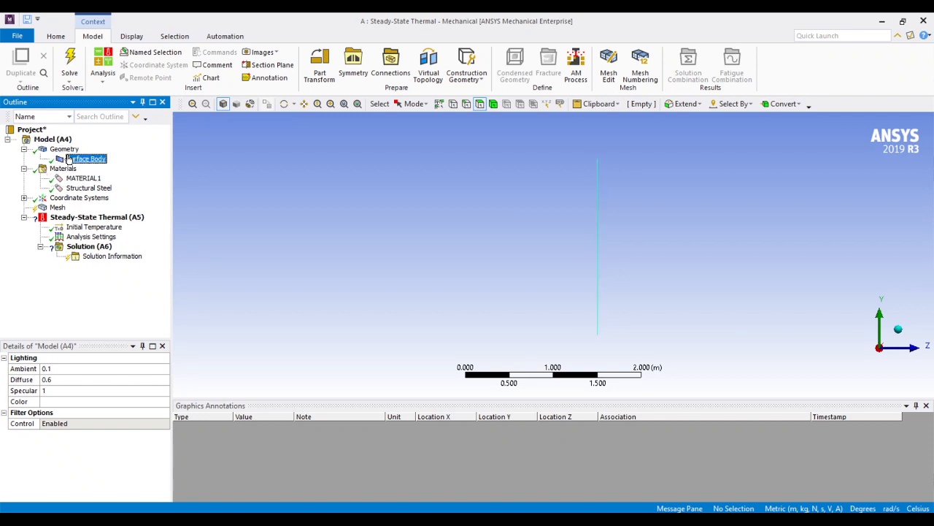
pyautogui.scroll(-1, 113, 467)
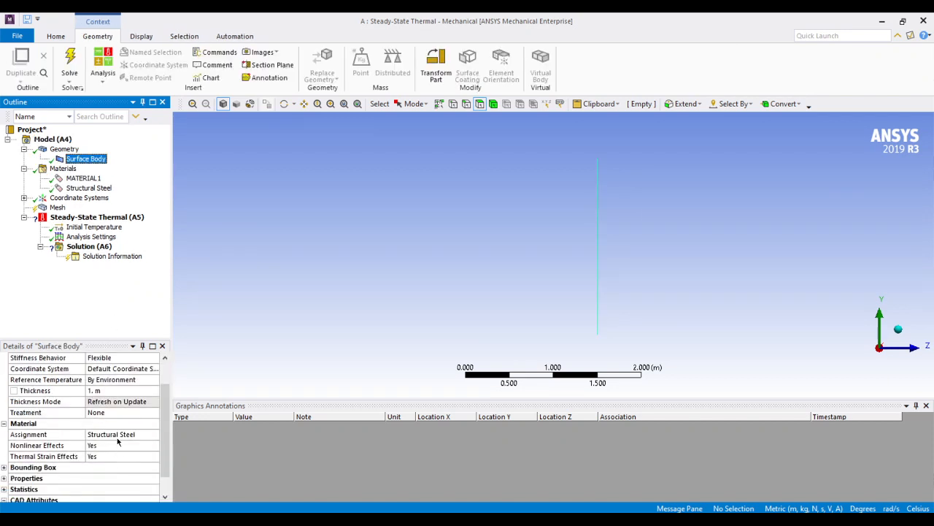
pyautogui.click(126, 436)
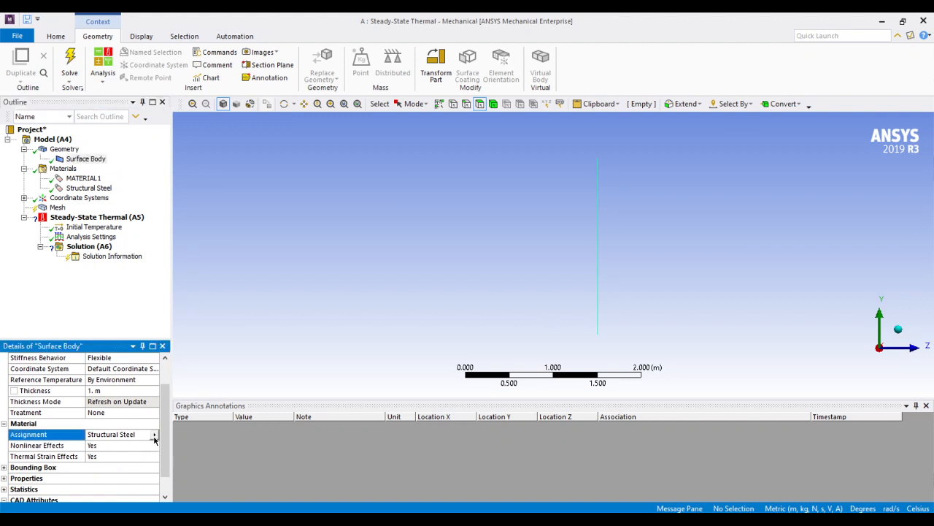
pyautogui.click(154, 435)
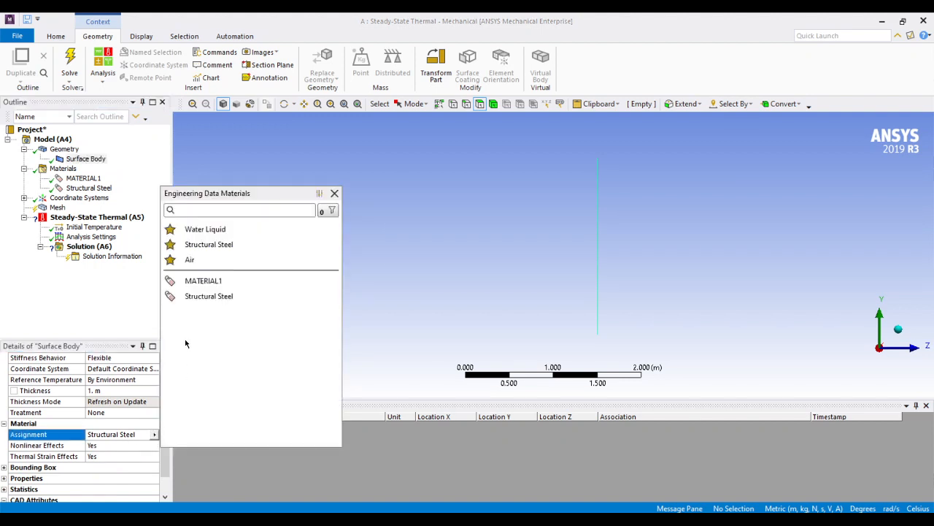
pyautogui.click(194, 281)
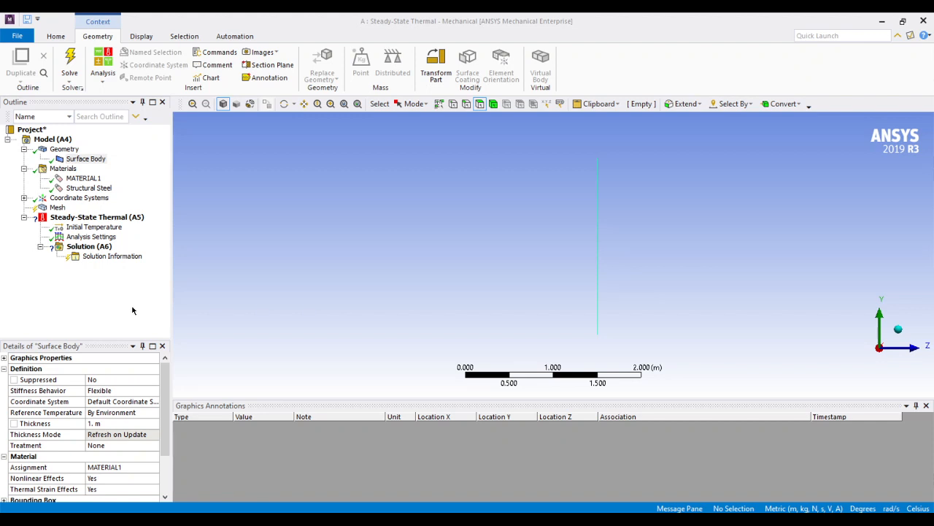
# Collapse the Geometry and Materials branches and update the mesh with the default element size.
pyautogui.click(24, 151)
pyautogui.click(23, 150)
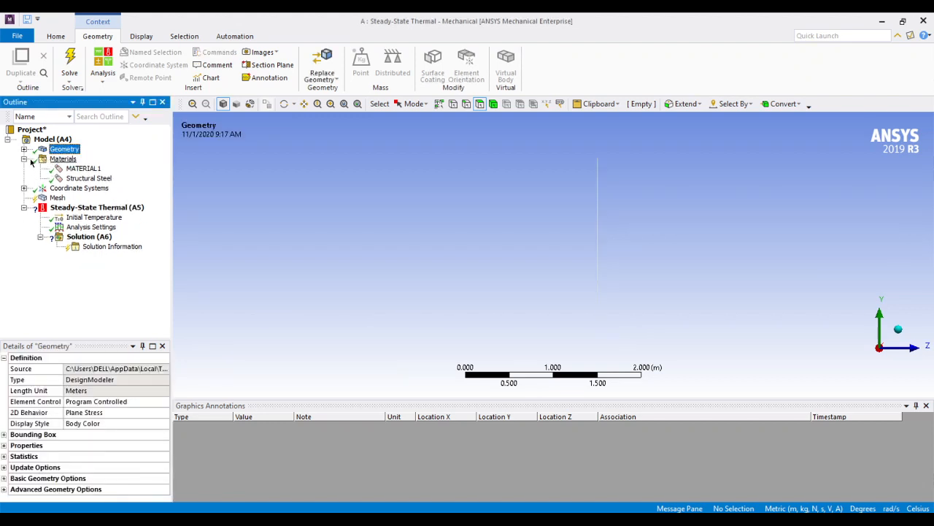
pyautogui.click(23, 159)
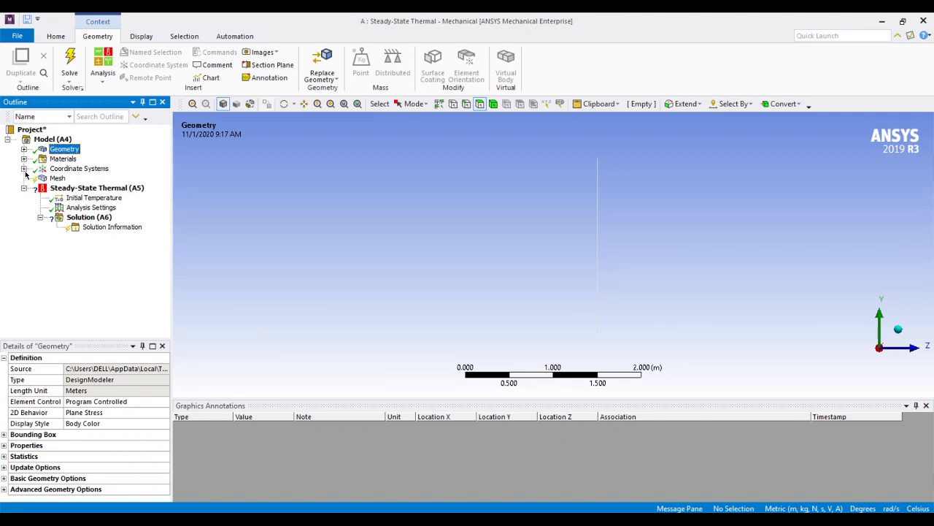
pyautogui.click(45, 180)
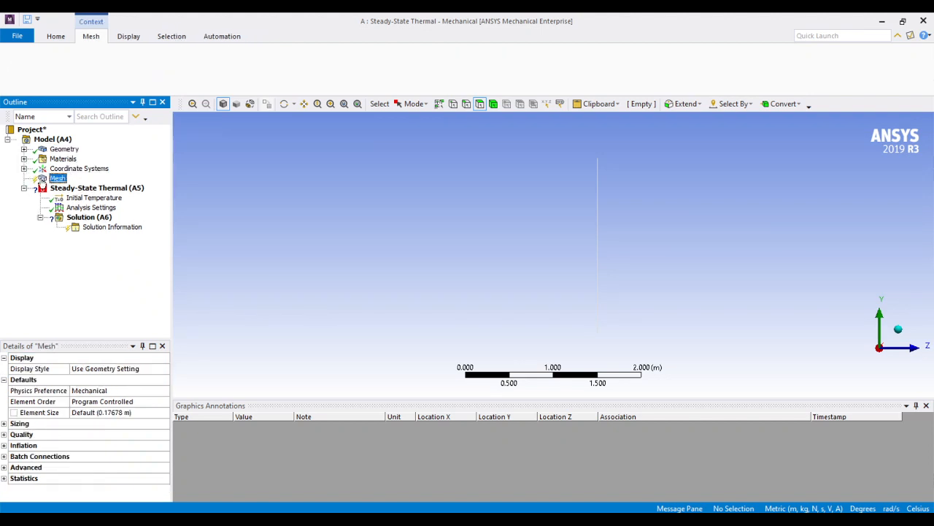
pyautogui.click(134, 68)
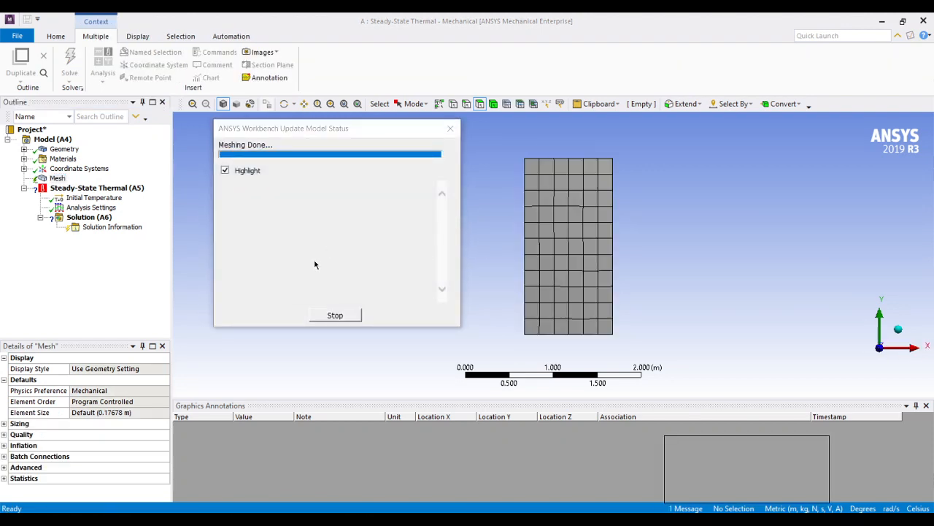
# Examine the generated mesh up close and its node and element statistics.
pyautogui.scroll(5, 576, 280)
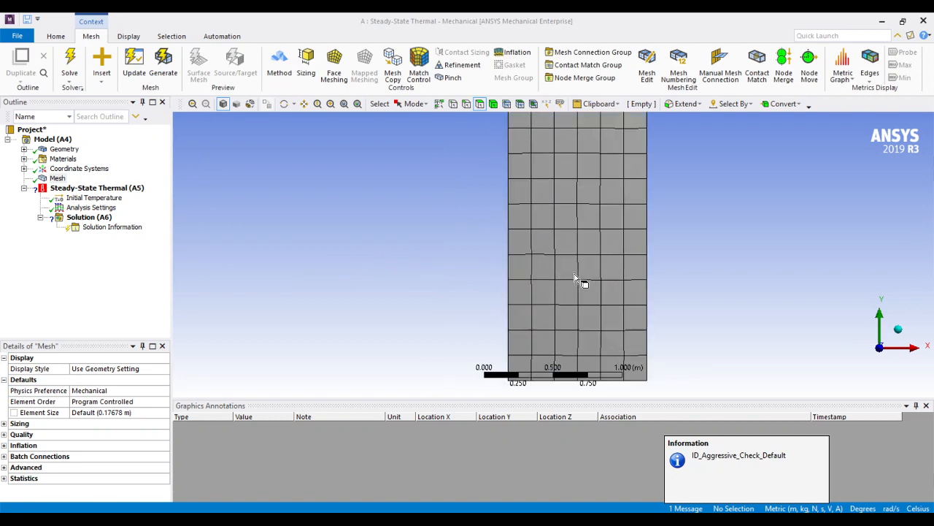
pyautogui.scroll(3, 577, 279)
pyautogui.scroll(-6, 573, 279)
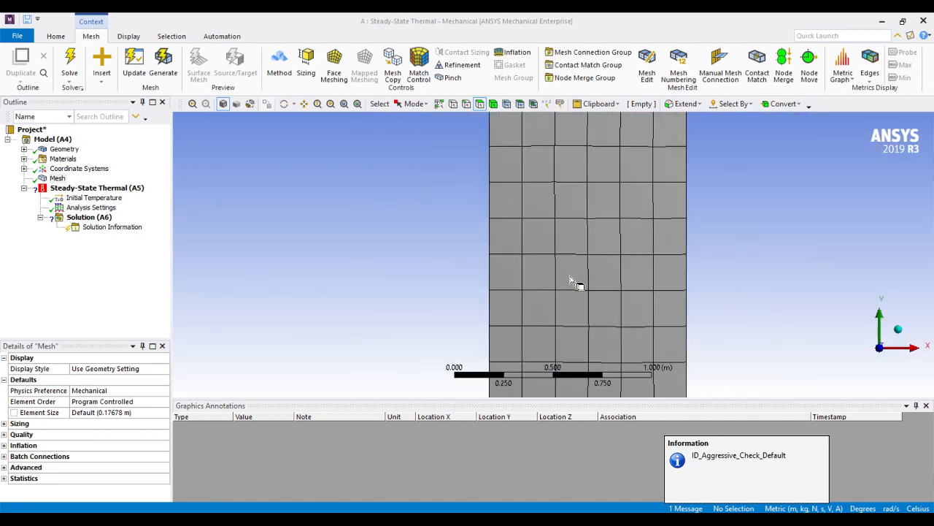
pyautogui.click(4, 478)
pyautogui.scroll(-1, 95, 483)
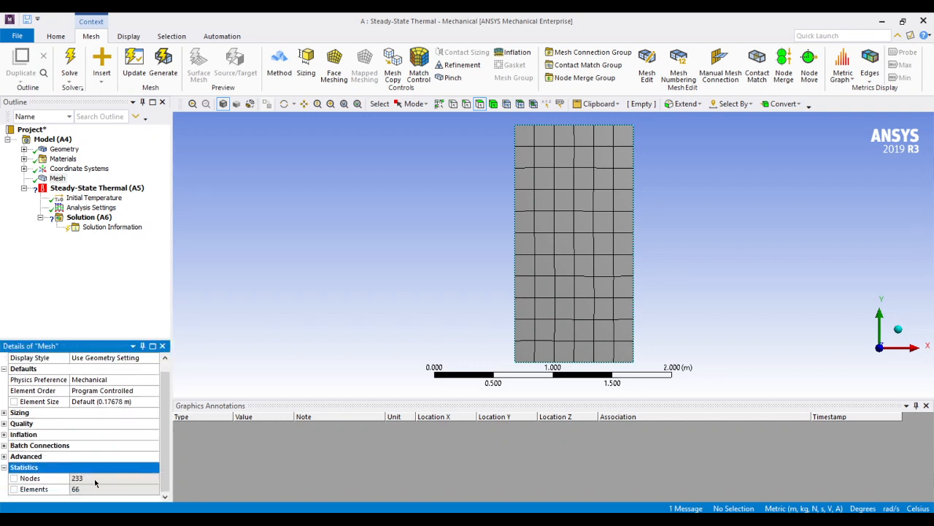
pyautogui.click(45, 480)
pyautogui.click(49, 490)
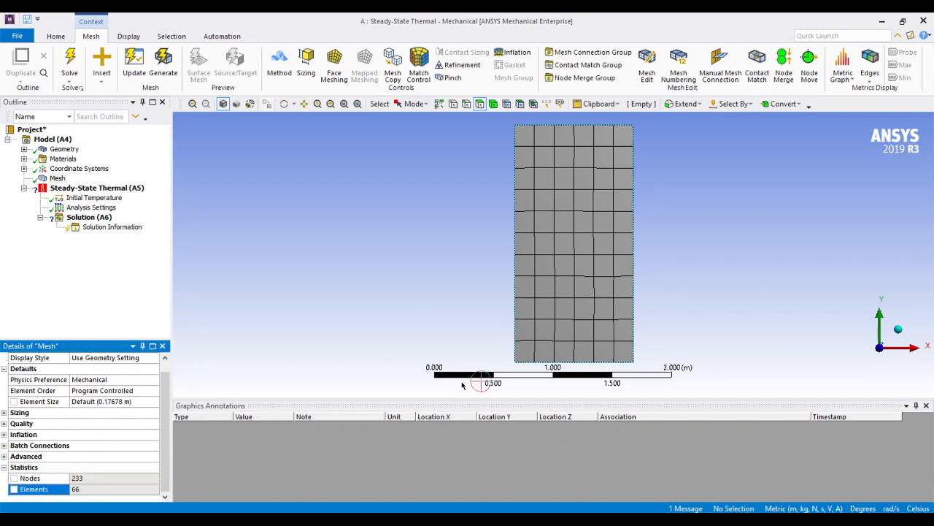
# Add a Face Meshing control with mapped quadrilaterals to the rectangular face and regenerate the mesh.
pyautogui.doubleClick(76, 490)
pyautogui.doubleClick(79, 478)
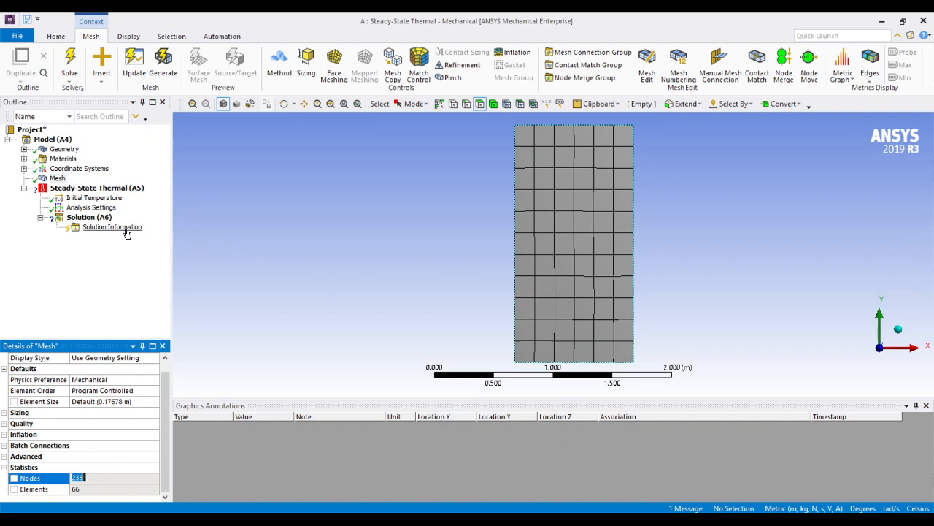
pyautogui.rightClick(63, 181)
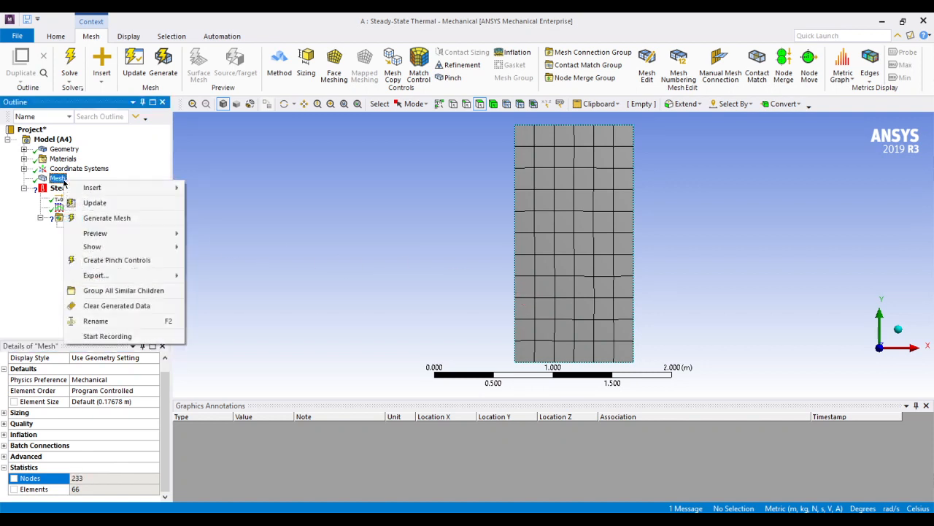
pyautogui.moveTo(140, 192)
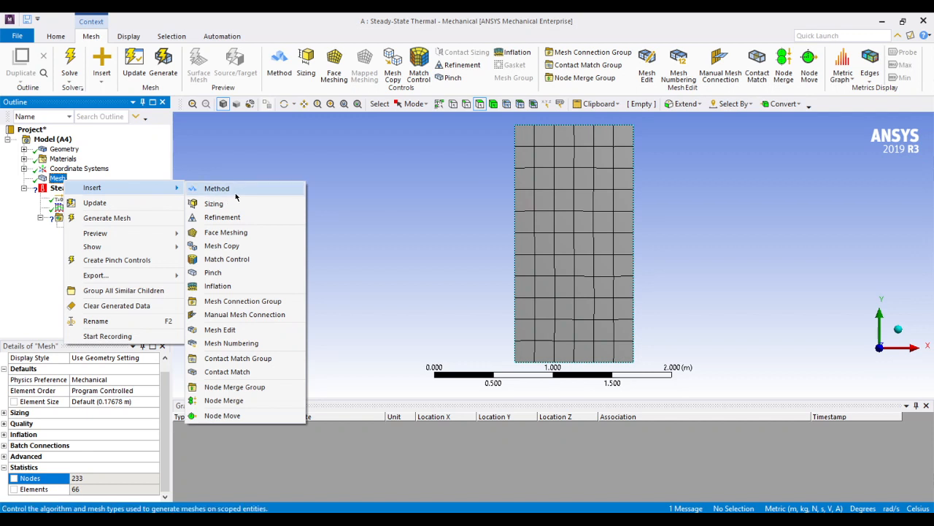
pyautogui.click(226, 233)
pyautogui.click(567, 264)
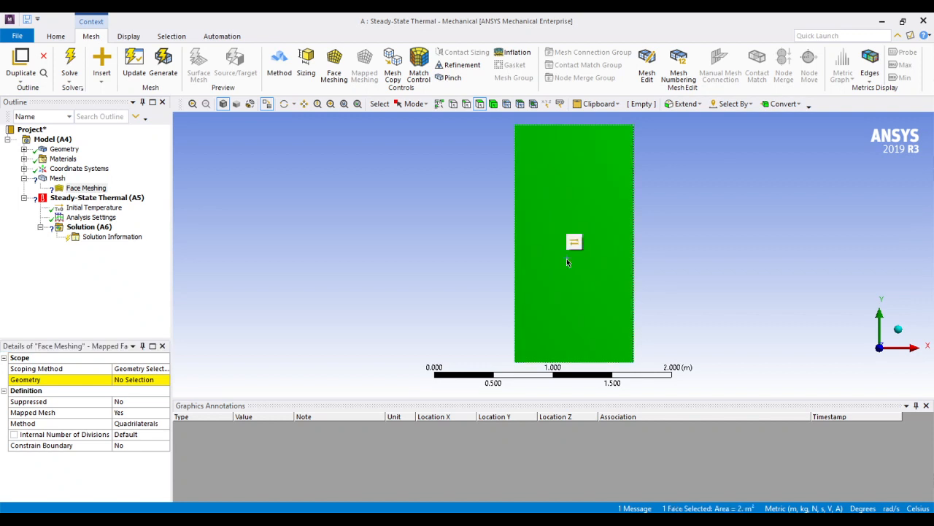
pyautogui.click(134, 380)
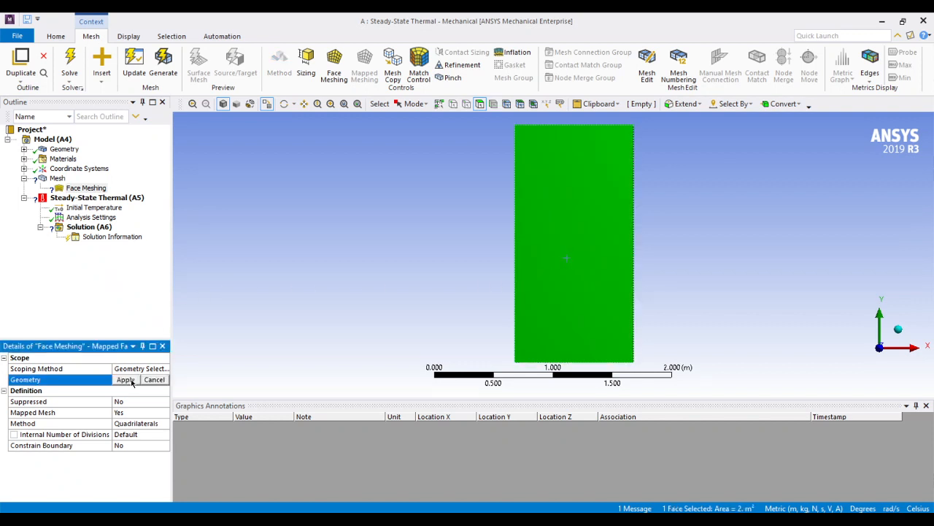
pyautogui.click(126, 380)
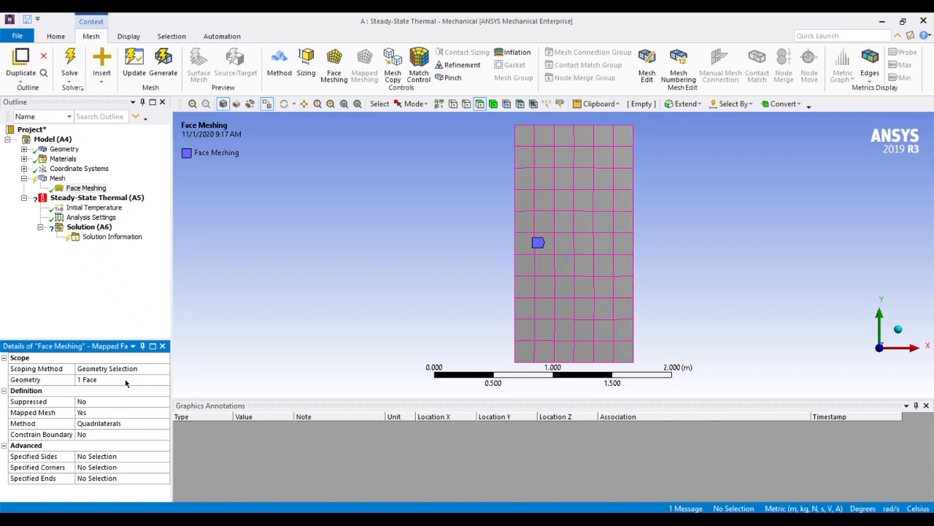
pyautogui.click(125, 379)
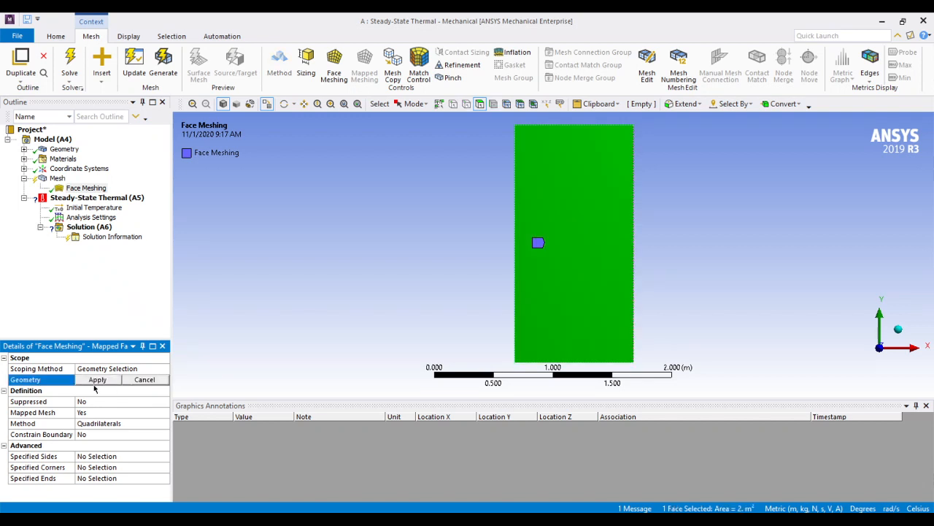
pyautogui.click(98, 380)
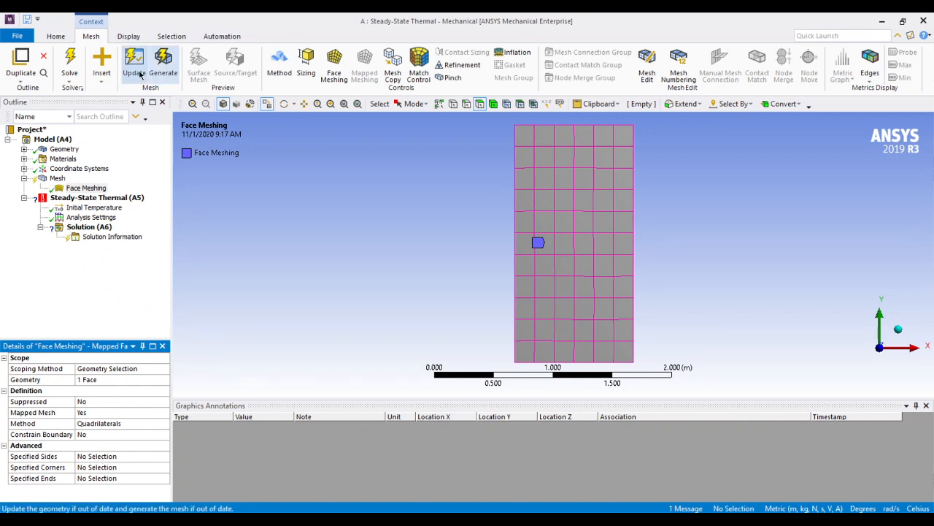
pyautogui.click(162, 67)
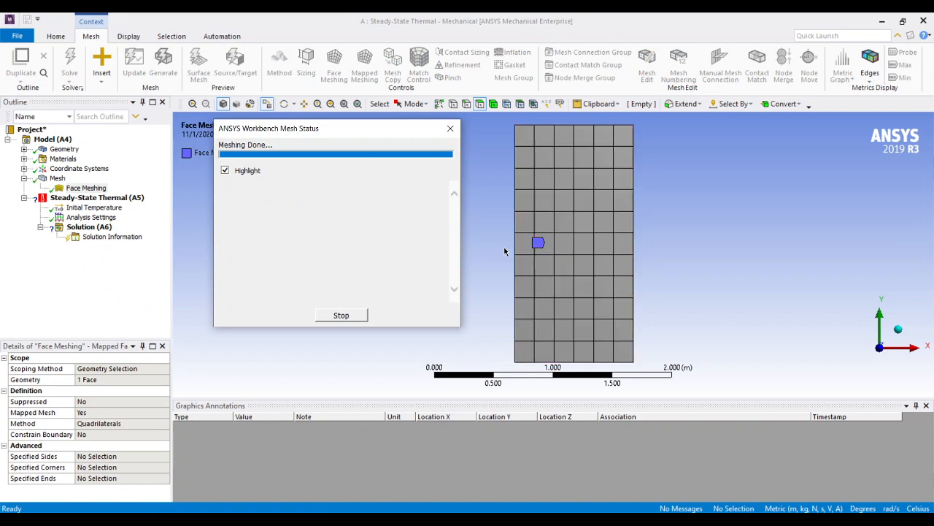
# Examine the regenerated mapped mesh up close and check its node and element statistics.
pyautogui.scroll(5, 583, 262)
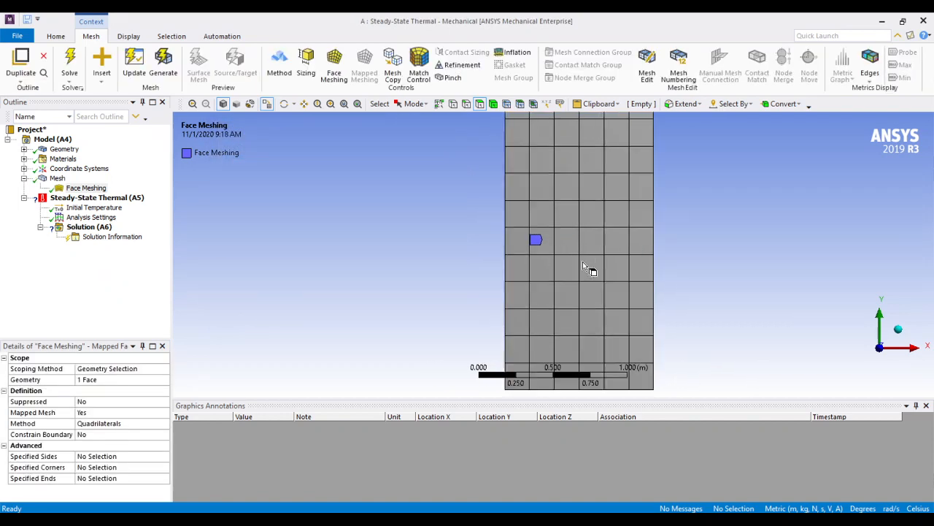
pyautogui.scroll(2, 583, 262)
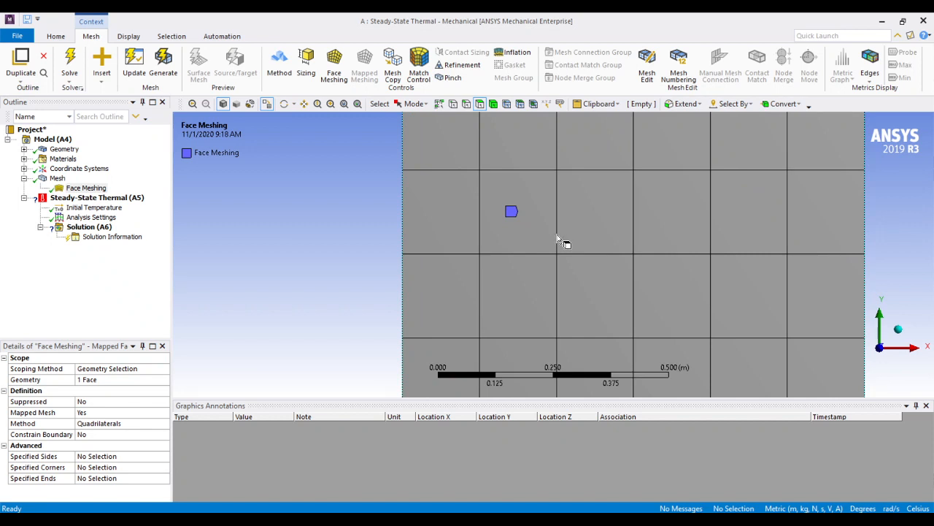
pyautogui.scroll(-1, 562, 241)
pyautogui.scroll(4, 557, 239)
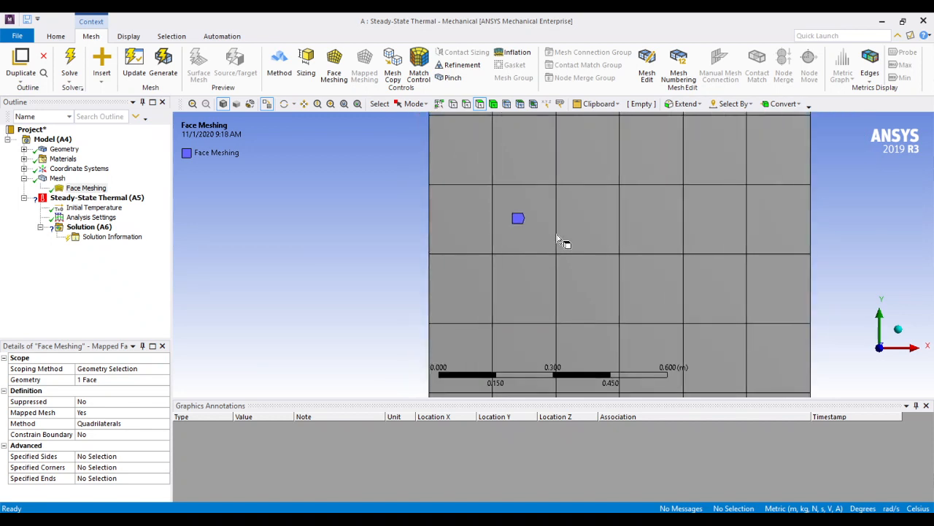
pyautogui.scroll(-9, 556, 239)
pyautogui.scroll(-3, 559, 239)
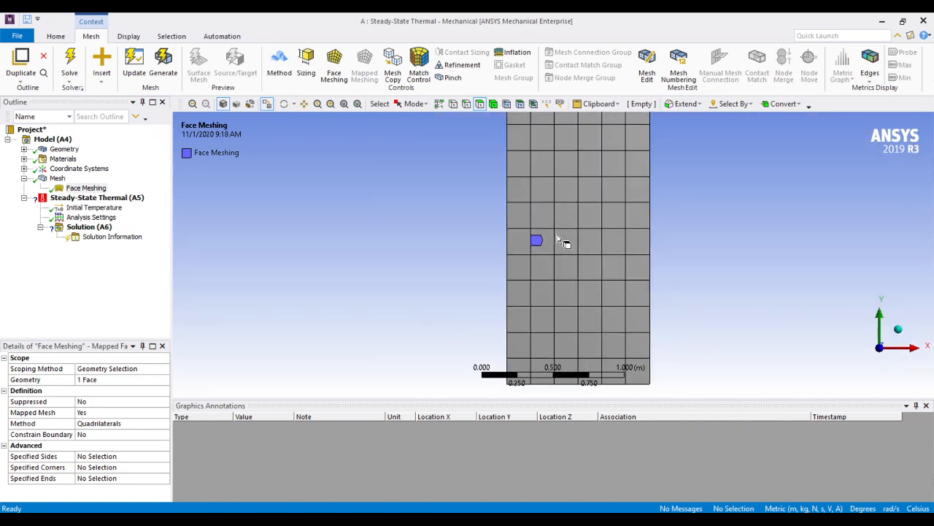
pyautogui.scroll(-3, 570, 226)
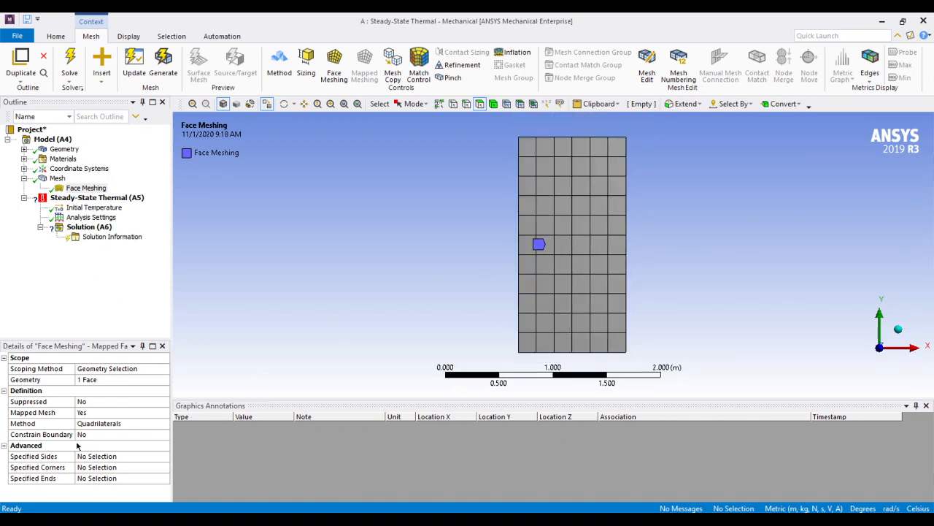
pyautogui.click(61, 189)
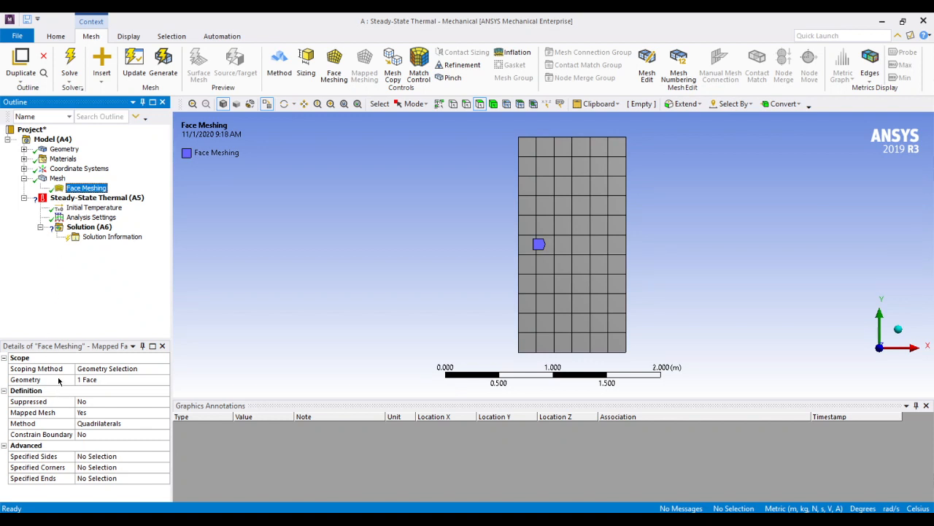
pyautogui.click(57, 178)
pyautogui.scroll(-1, 68, 460)
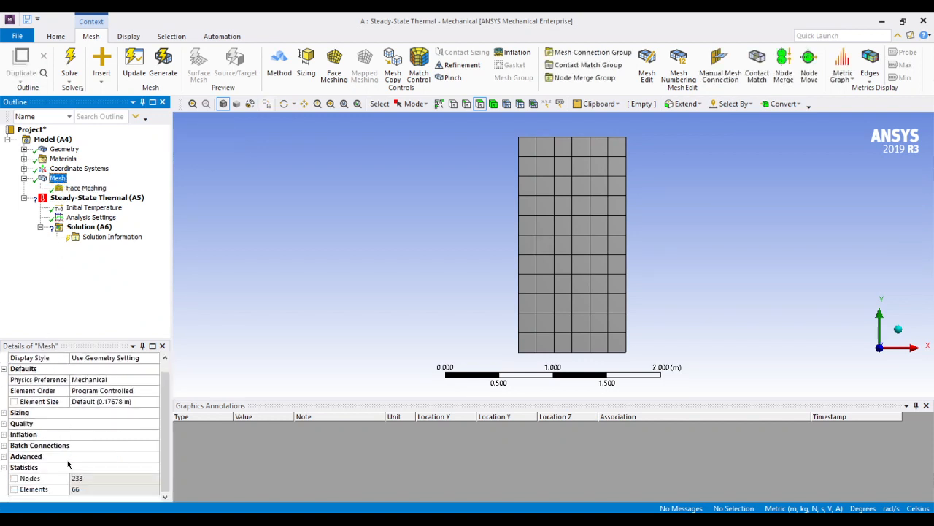
pyautogui.click(78, 479)
pyautogui.click(77, 488)
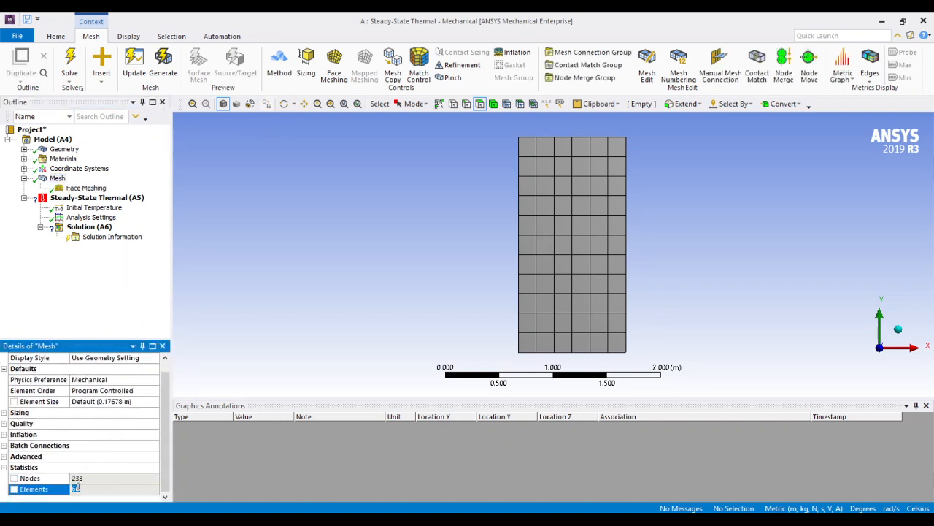
# Insert a mesh Sizing control scoped to the rectangular face, keeping Element Size as its type.
pyautogui.rightClick(56, 181)
pyautogui.moveTo(124, 190)
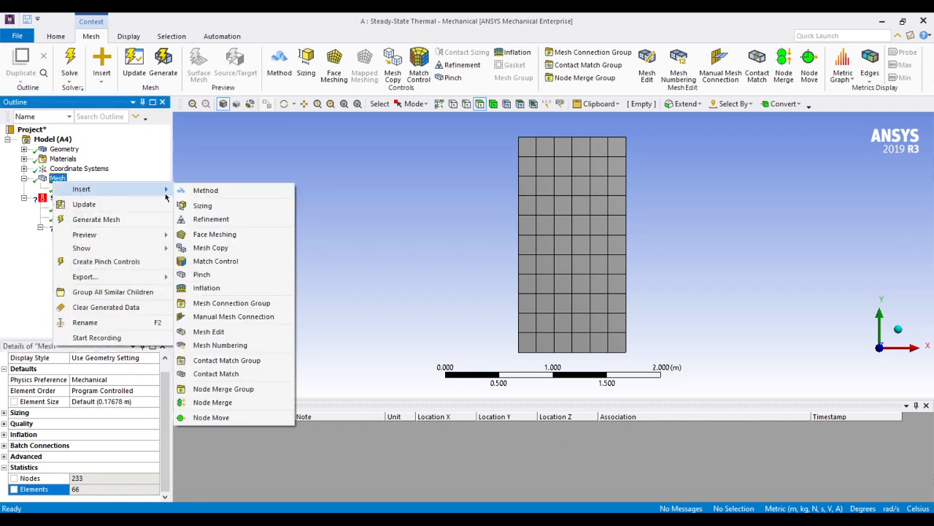
pyautogui.click(203, 205)
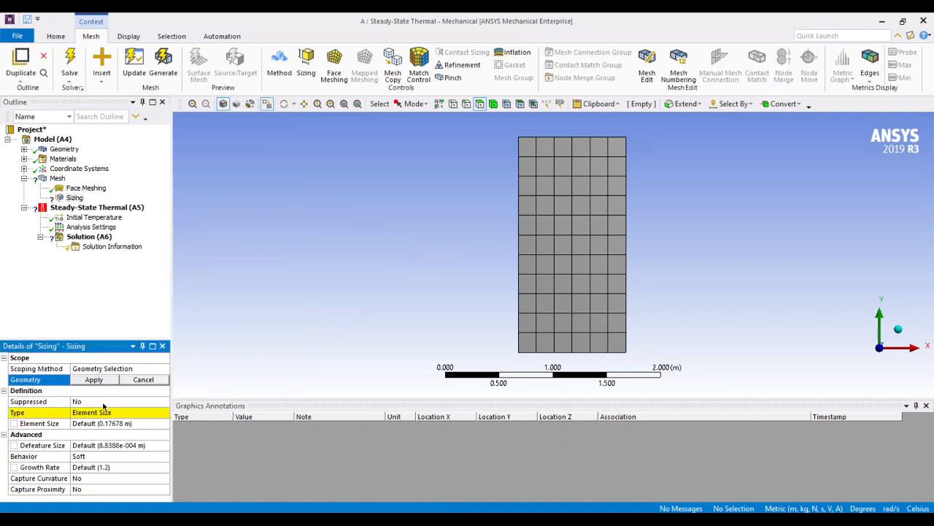
pyautogui.click(544, 261)
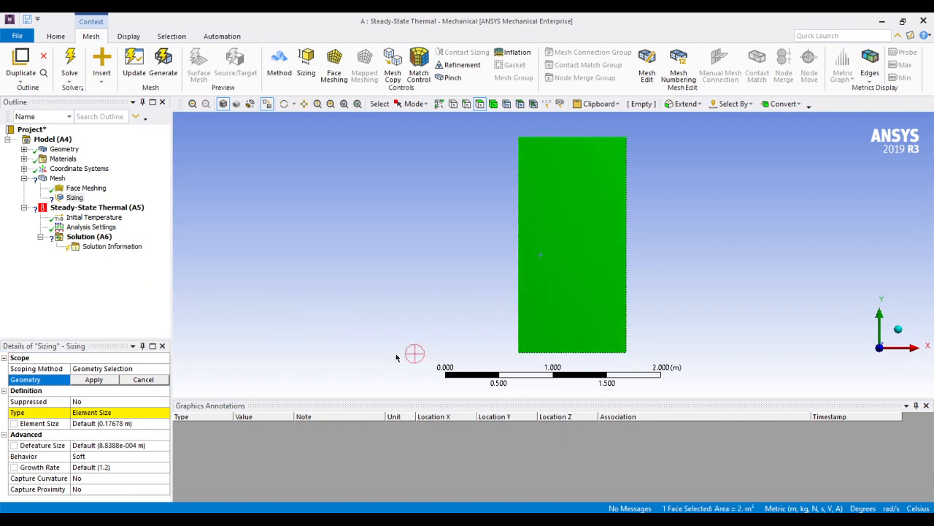
pyautogui.click(93, 379)
pyautogui.click(90, 412)
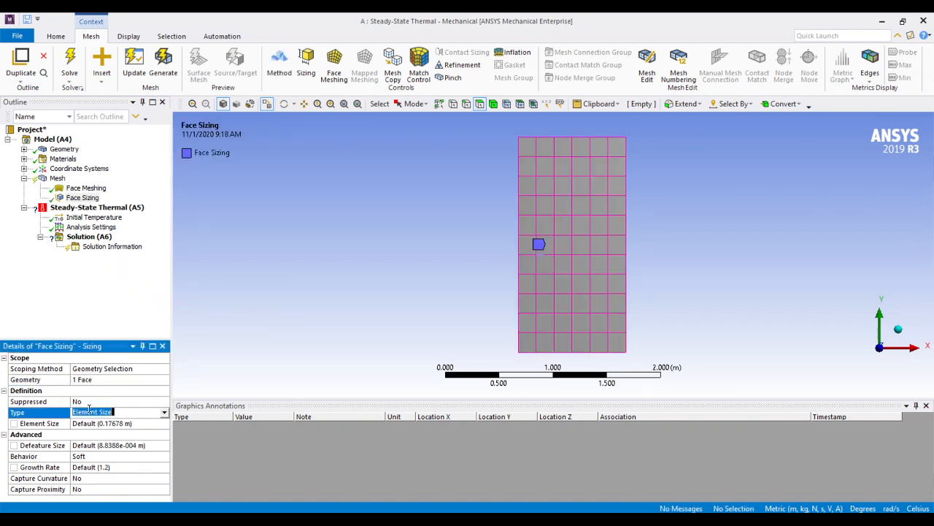
pyautogui.click(164, 413)
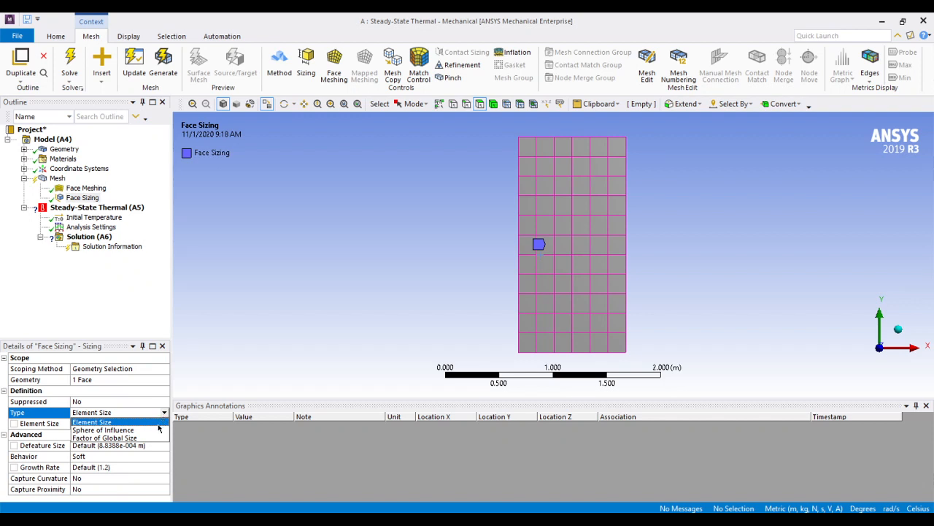
pyautogui.click(144, 456)
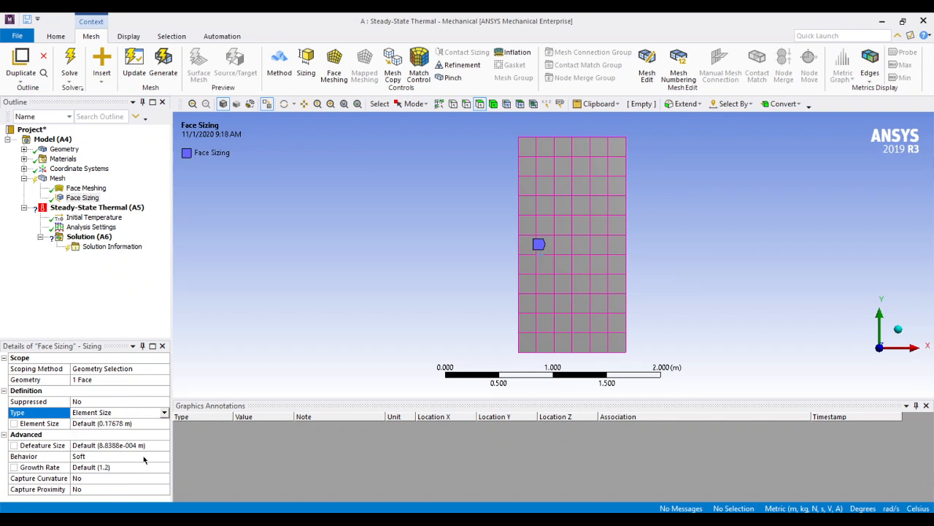
# Set the face sizing's element size to 0.125 m, regenerate the mesh and inspect it.
pyautogui.click(104, 423)
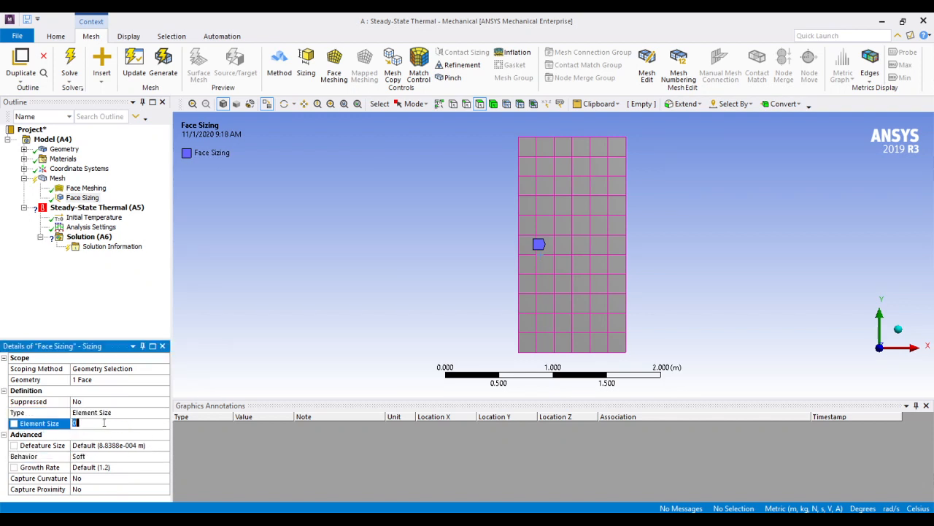
pyautogui.write('.125')
pyautogui.press('Return')
pyautogui.click(162, 67)
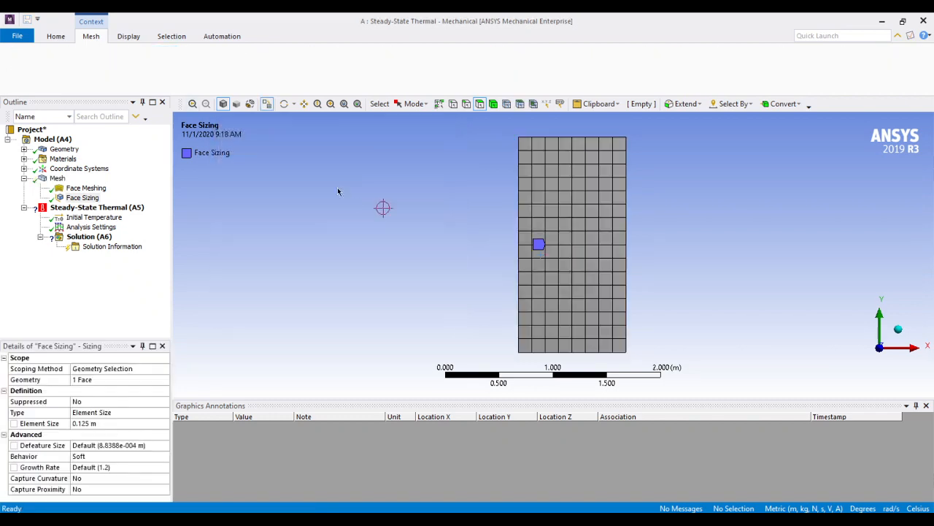
pyautogui.scroll(2, 598, 343)
pyautogui.scroll(-2, 599, 345)
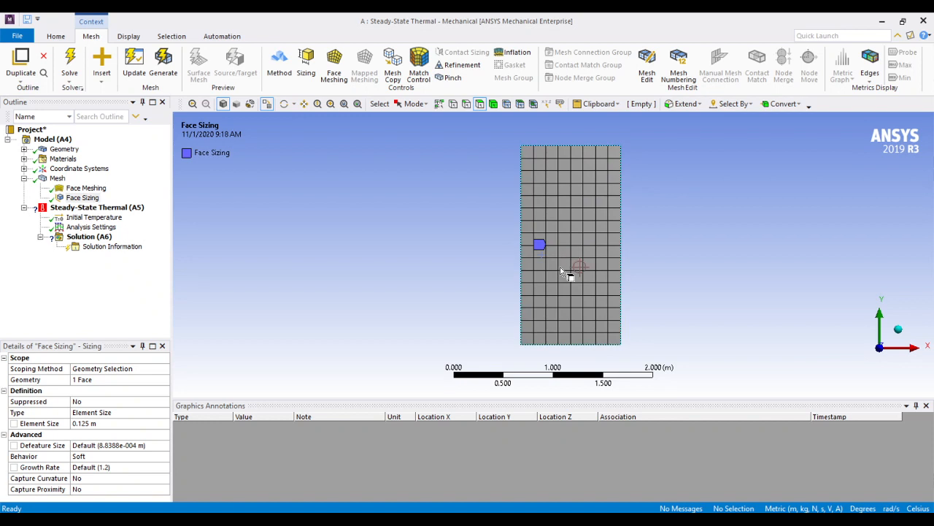
pyautogui.scroll(2, 561, 272)
pyautogui.scroll(-2, 563, 273)
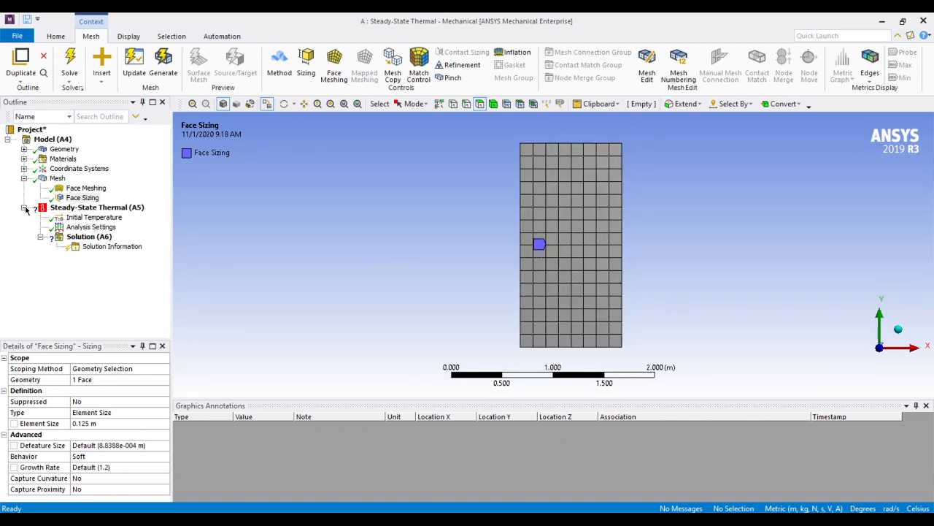
# Add a Temperature boundary condition of 0 °C on the rectangle's bottom edge in the Steady-State Thermal analysis.
pyautogui.click(24, 179)
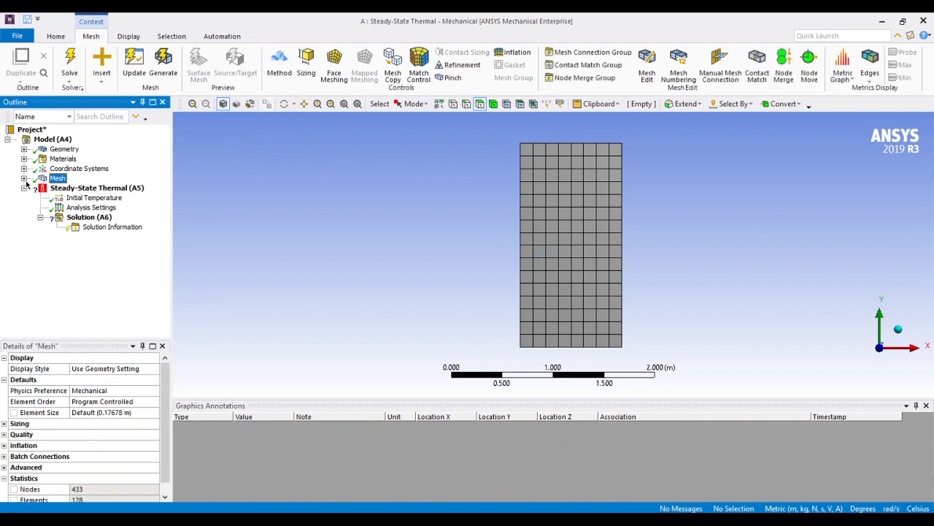
pyautogui.click(74, 188)
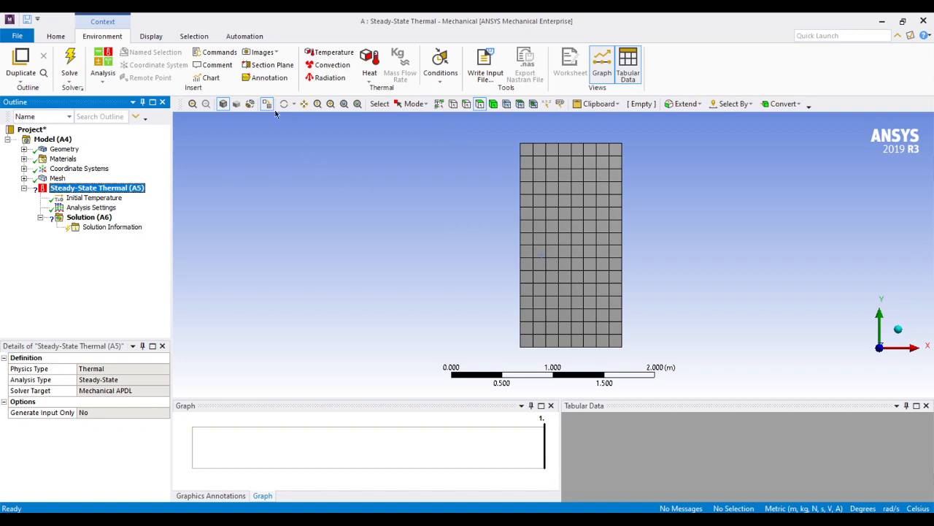
pyautogui.click(327, 53)
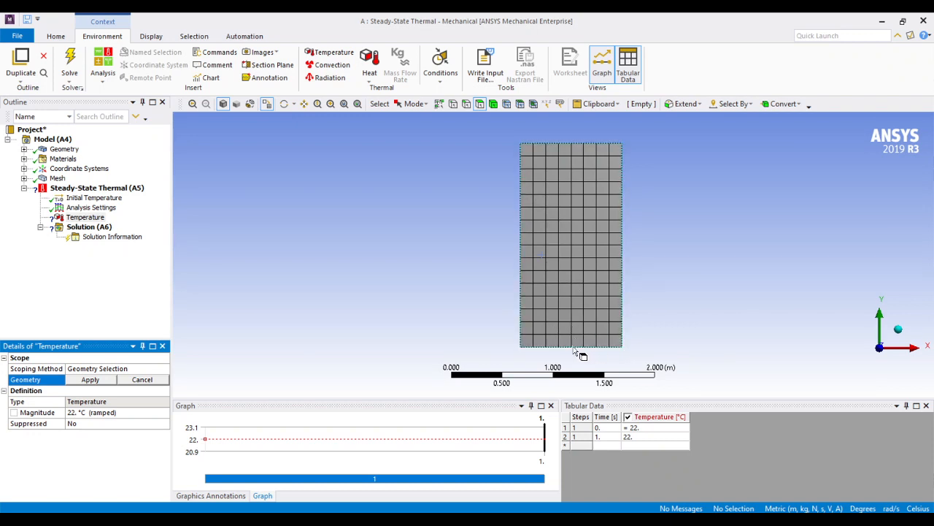
pyautogui.click(467, 105)
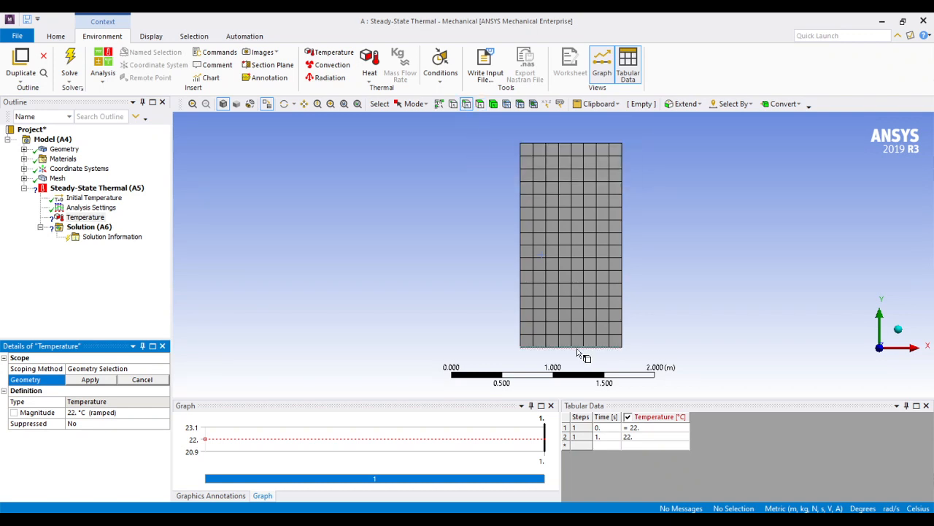
pyautogui.click(576, 346)
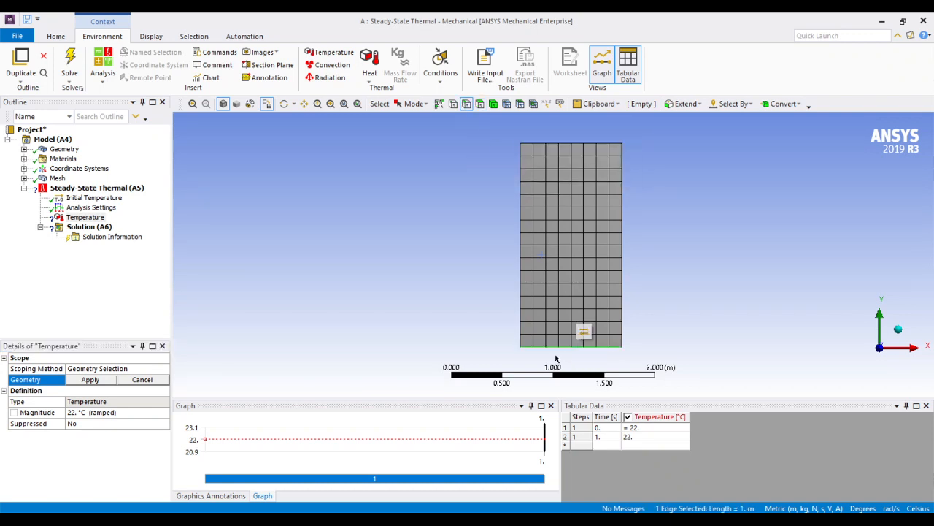
pyautogui.click(103, 382)
pyautogui.click(94, 413)
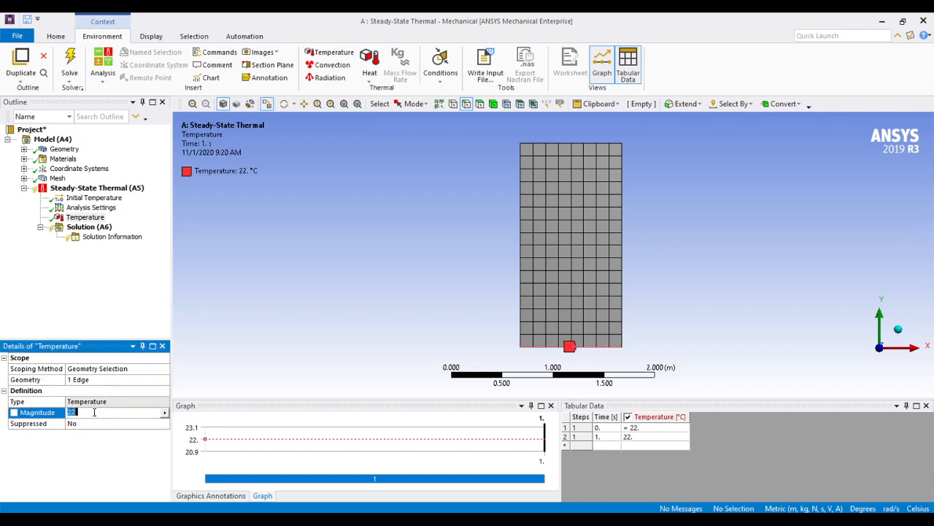
pyautogui.press('Return')
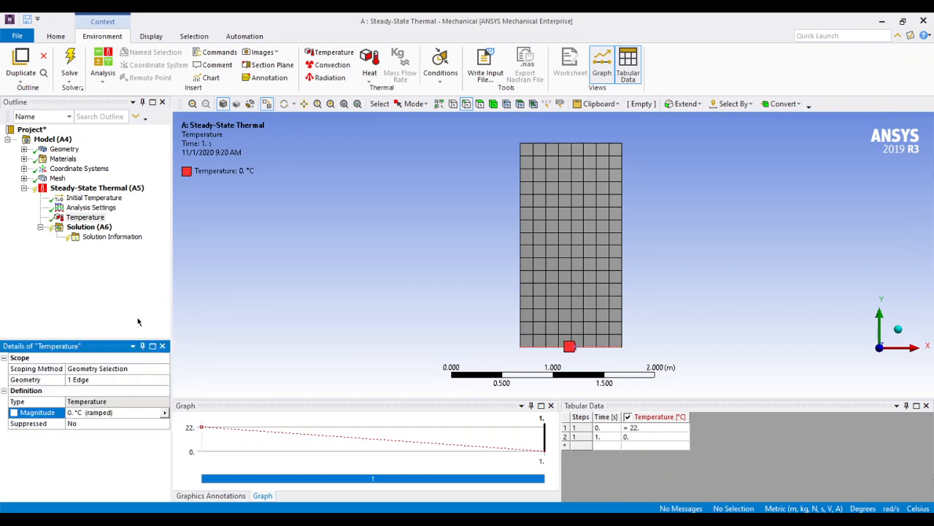
pyautogui.click(99, 187)
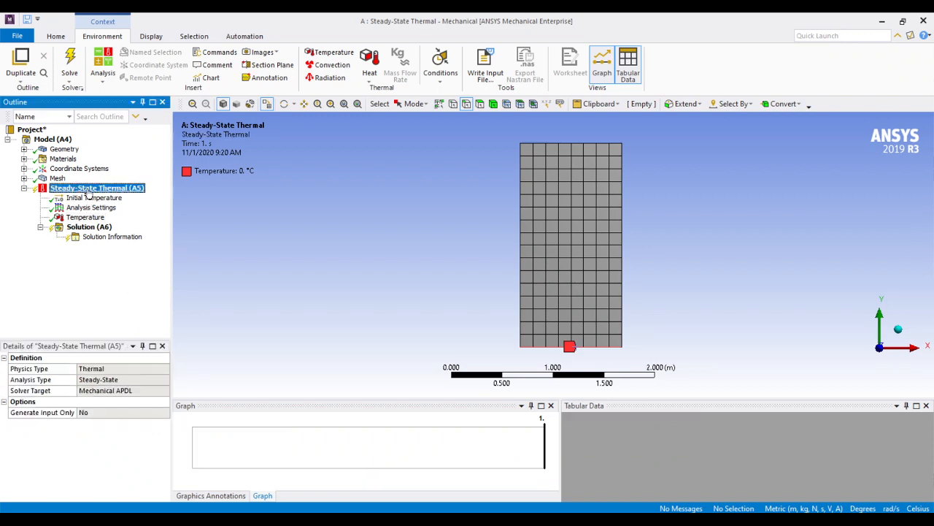
# Add a Convection boundary condition on the rectangle's right edge with a film coefficient of 5 W/m²·°C and review the applied conditions.
pyautogui.click(328, 65)
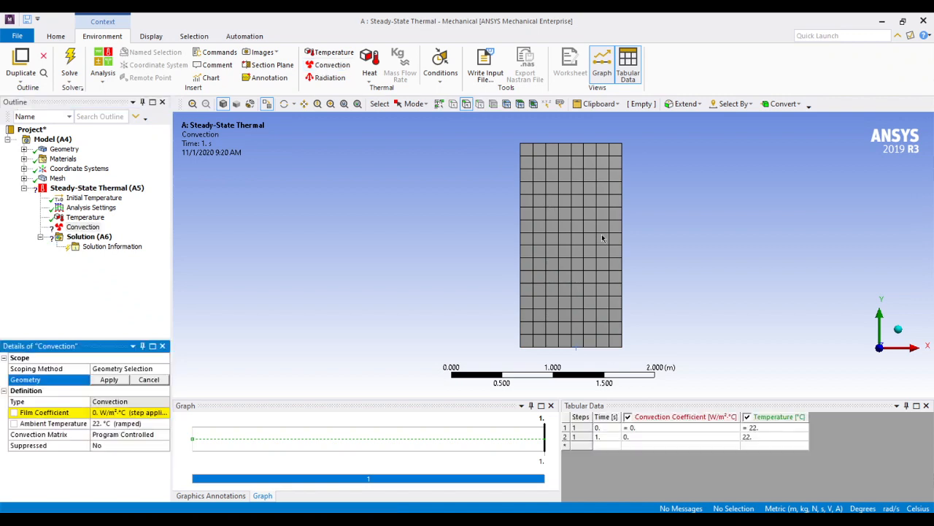
pyautogui.click(623, 254)
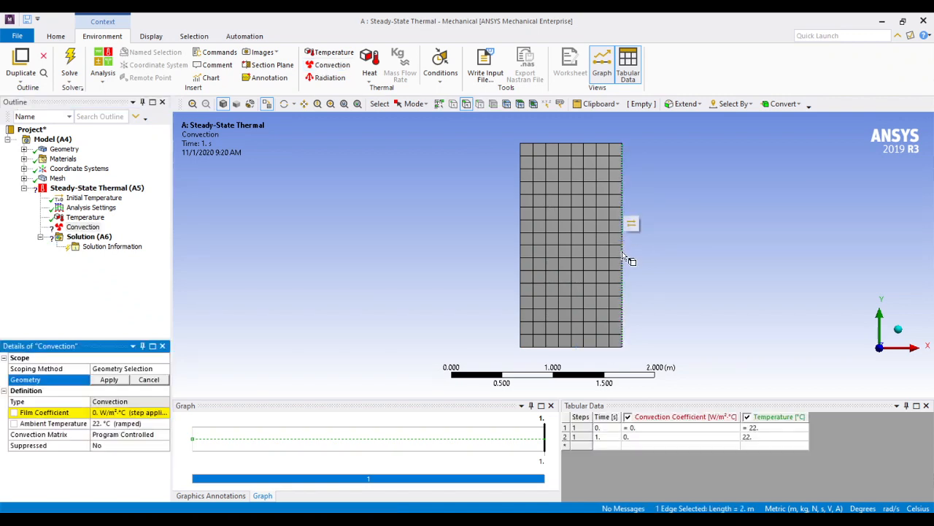
pyautogui.click(109, 381)
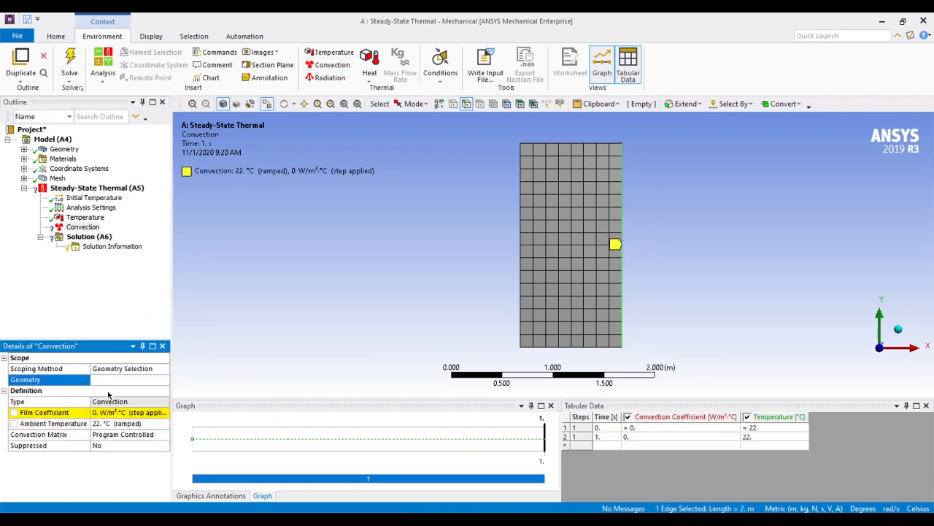
pyautogui.click(108, 413)
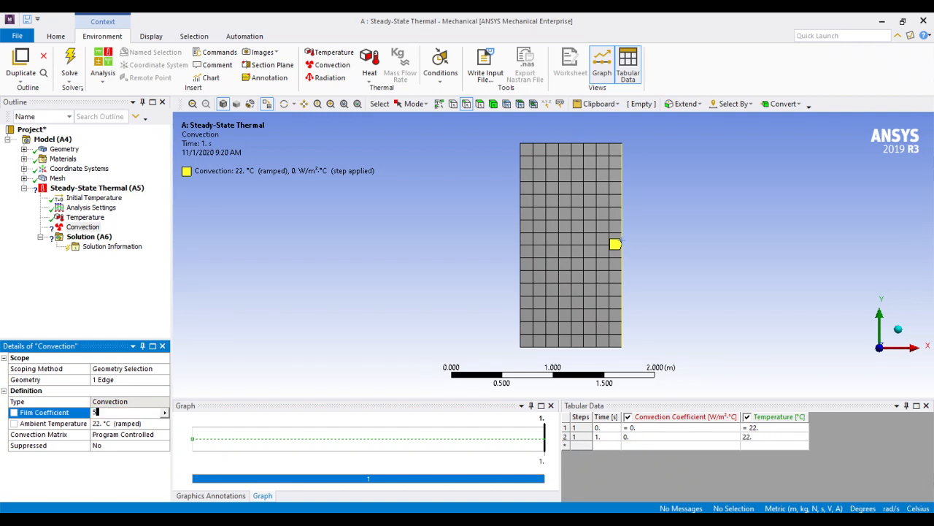
pyautogui.press('Return')
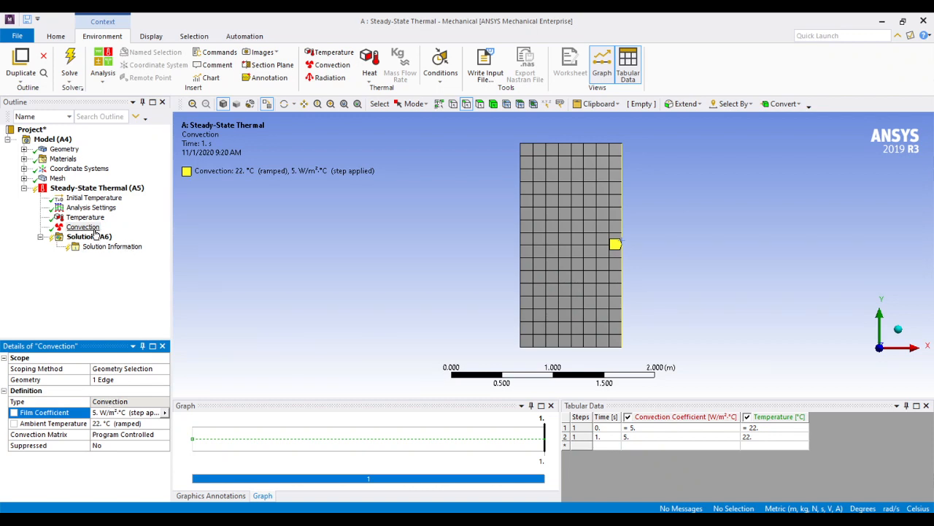
pyautogui.click(81, 189)
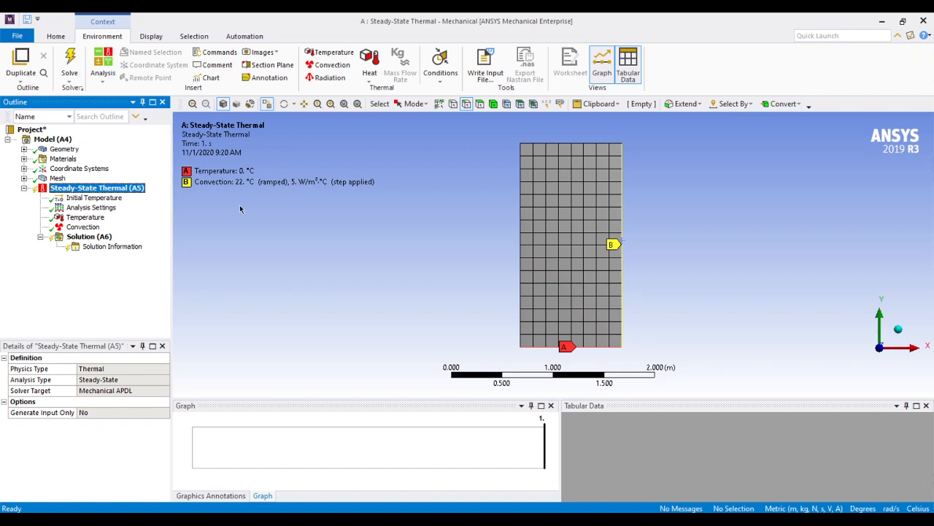
# Solve the steady-state thermal analysis.
pyautogui.rightClick(89, 236)
pyautogui.moveTo(123, 241)
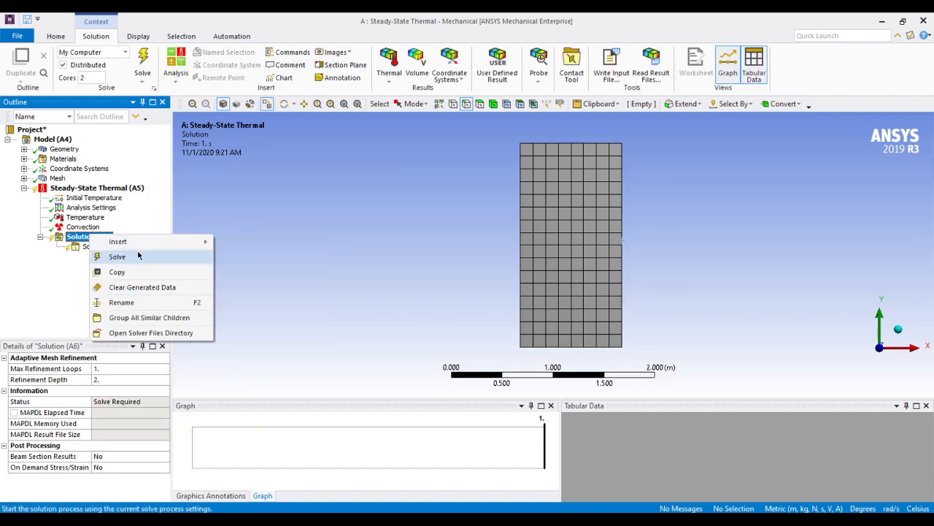
pyautogui.click(138, 255)
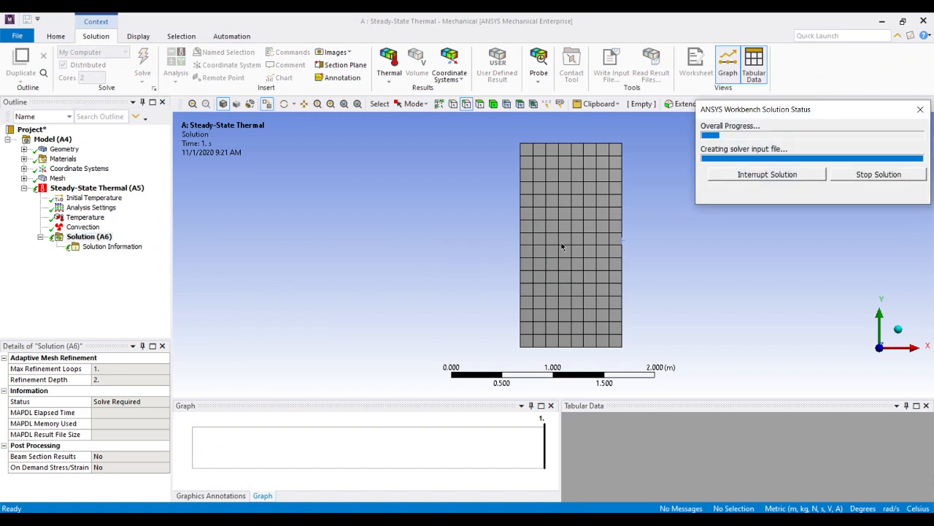
pyautogui.moveTo(760, 111); pyautogui.dragTo(741, 137)
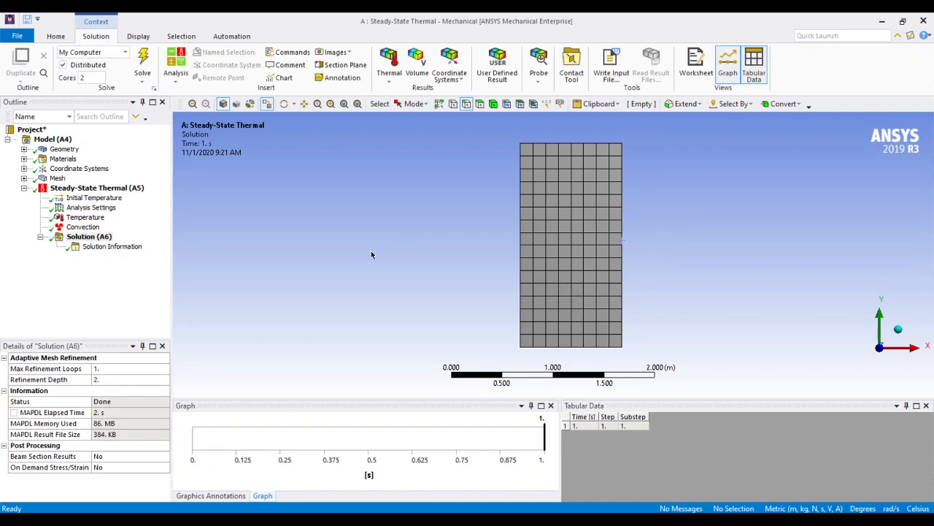
# Add Temperature and Total Heat Flux results for all bodies to the solution.
pyautogui.rightClick(84, 238)
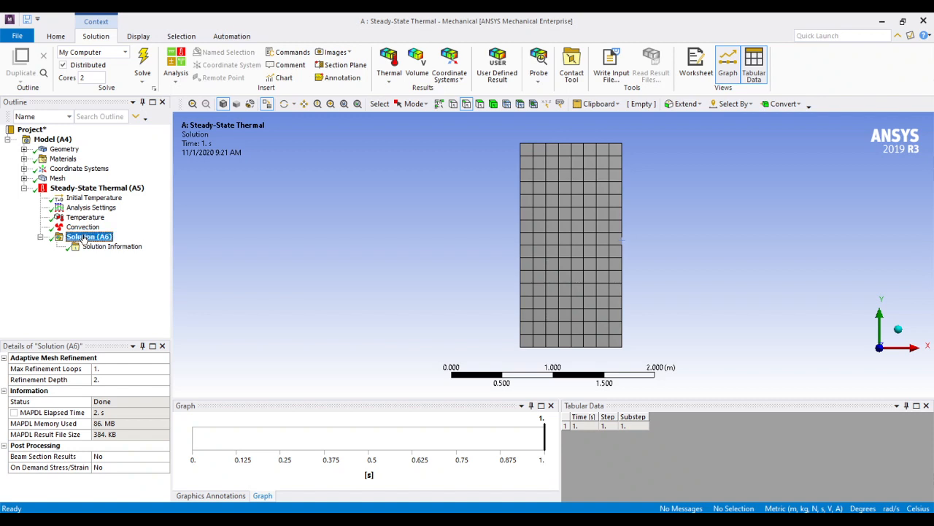
pyautogui.click(374, 166)
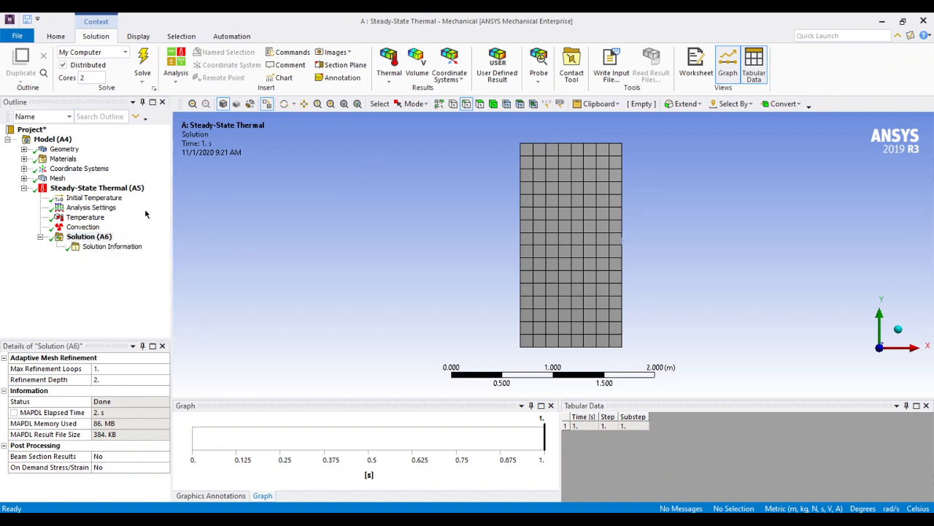
pyautogui.click(106, 236)
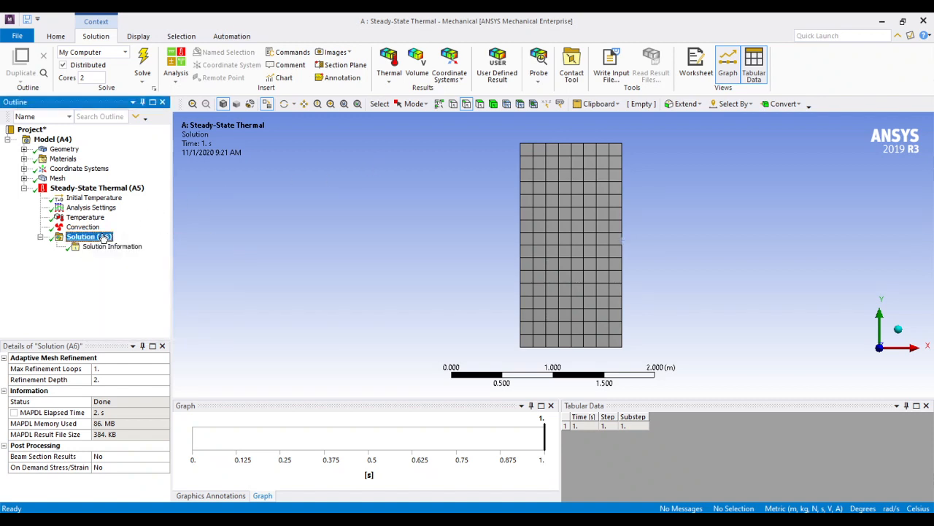
pyautogui.click(394, 80)
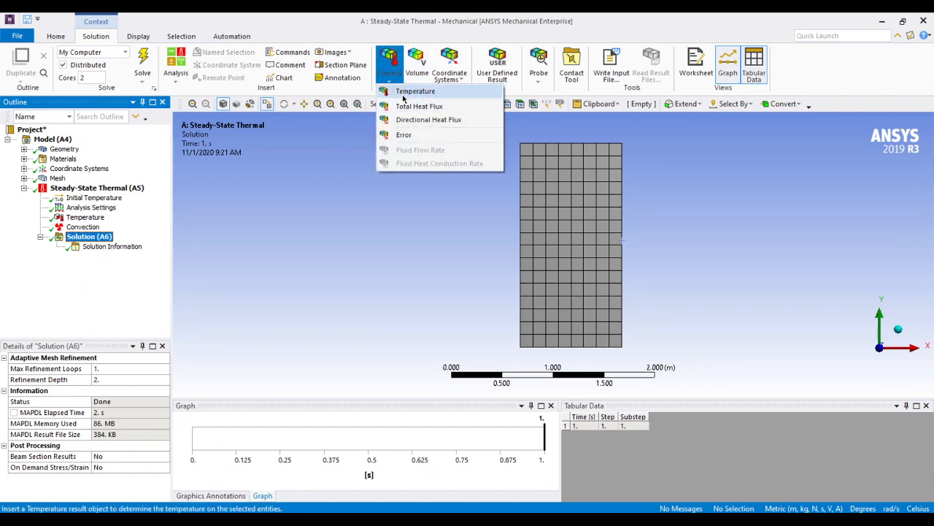
pyautogui.click(406, 92)
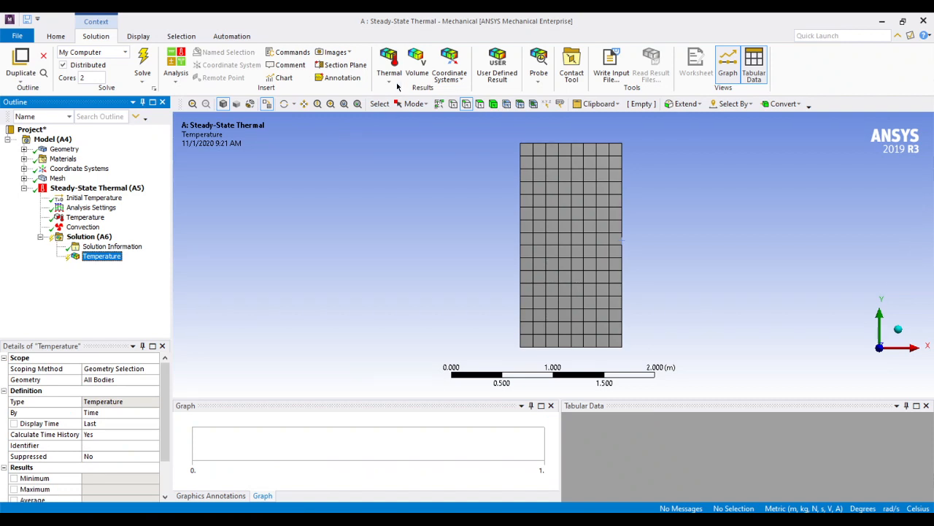
pyautogui.click(394, 80)
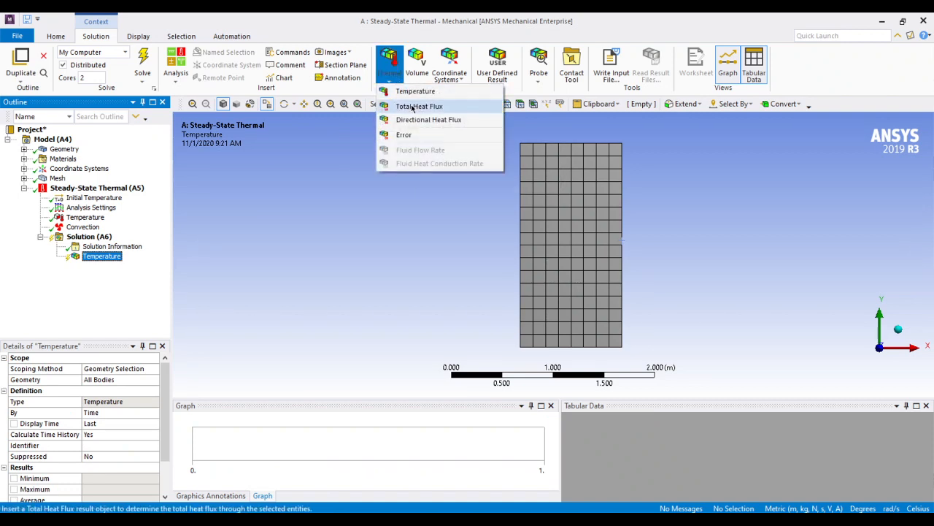
pyautogui.click(412, 106)
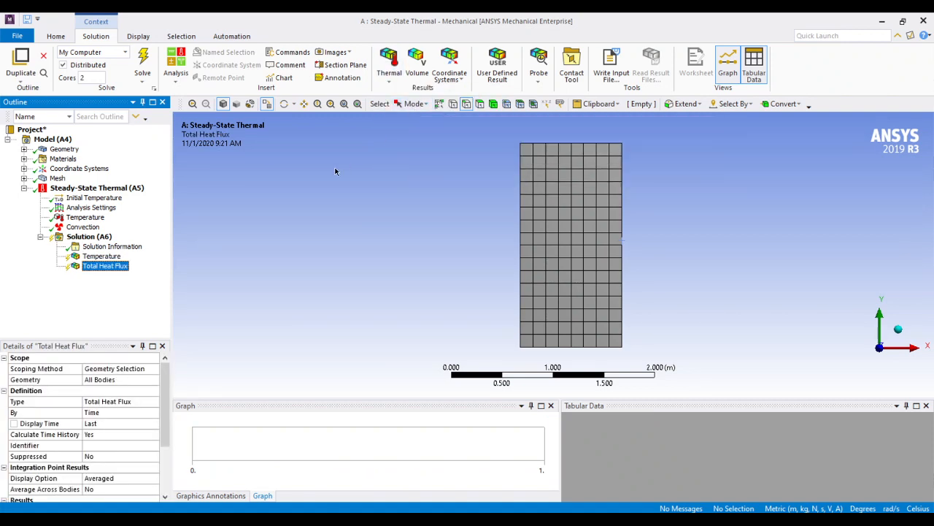
# Evaluate all results of the solution.
pyautogui.click(92, 237)
pyautogui.rightClick(101, 237)
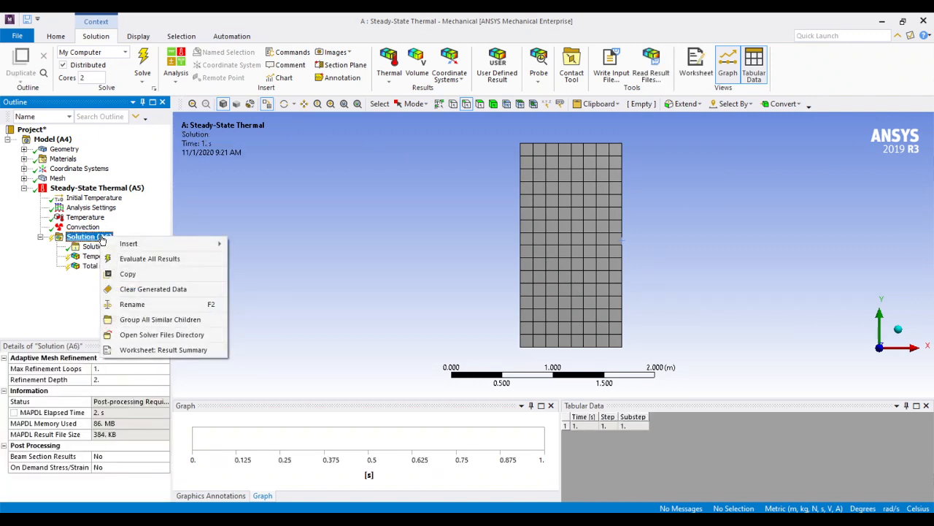
pyautogui.moveTo(125, 242)
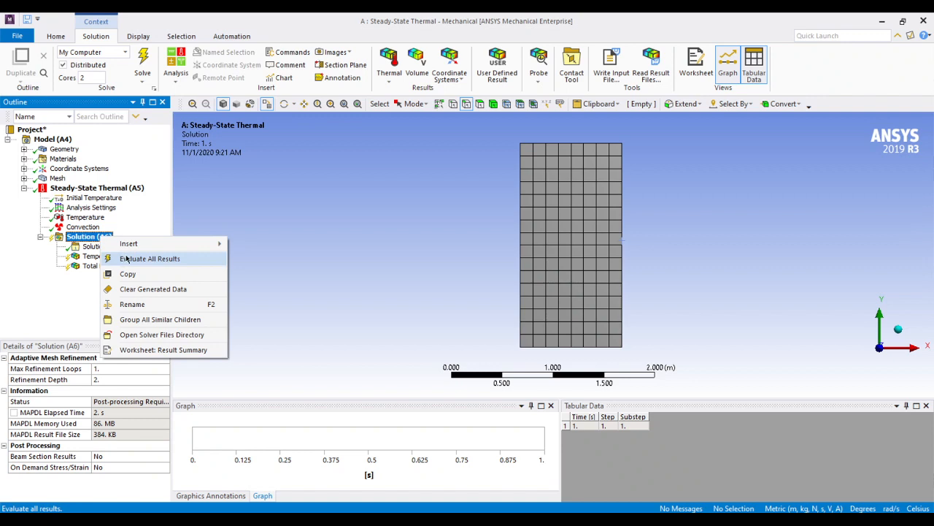
pyautogui.click(127, 259)
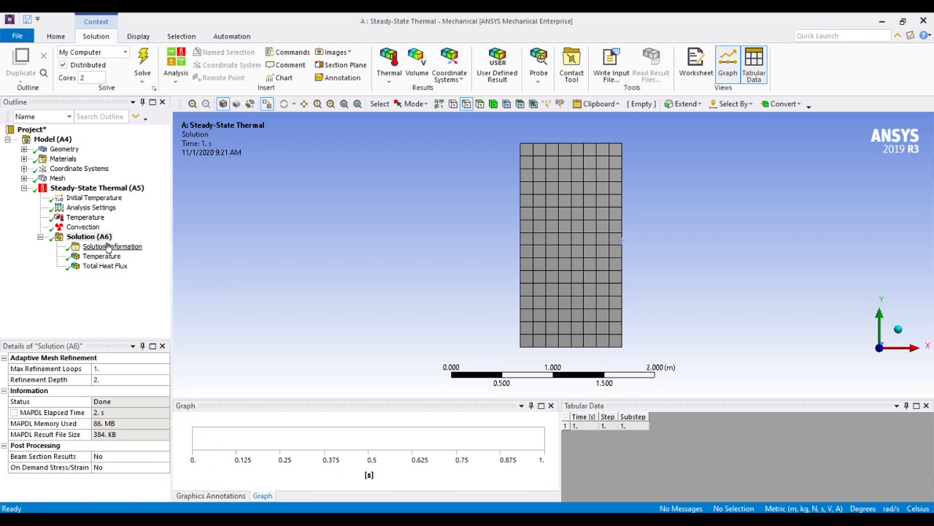
# Read through the solver output in Solution Information, including the node and element counts and solution options.
pyautogui.click(109, 246)
pyautogui.scroll(-10, 450, 250)
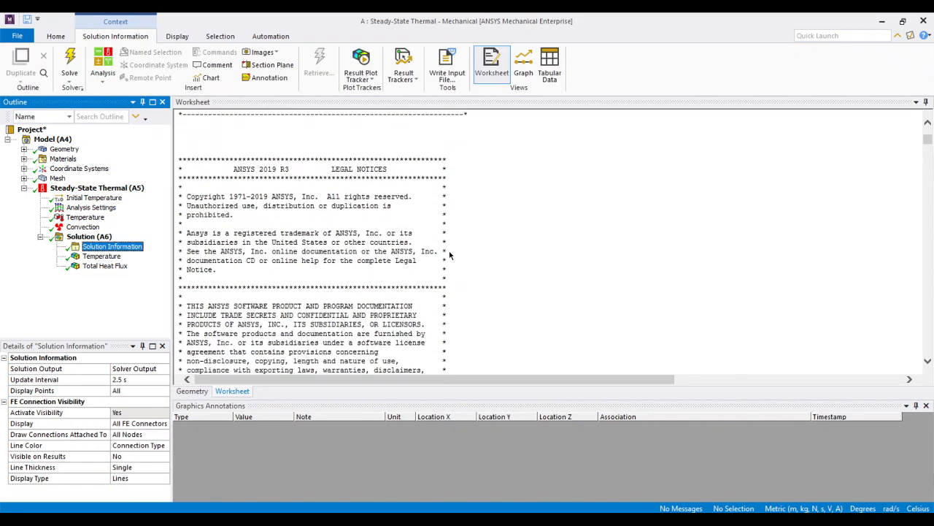
pyautogui.scroll(-15, 443, 260)
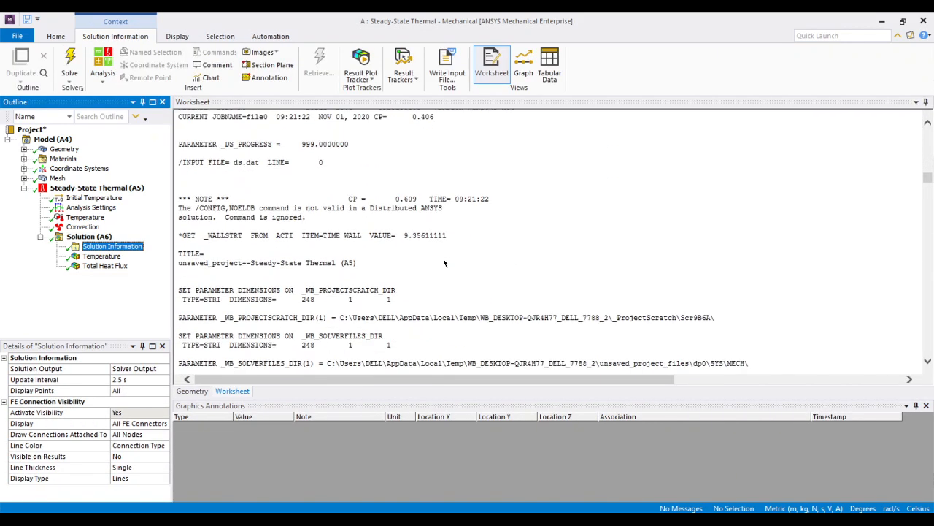
pyautogui.scroll(-15, 448, 268)
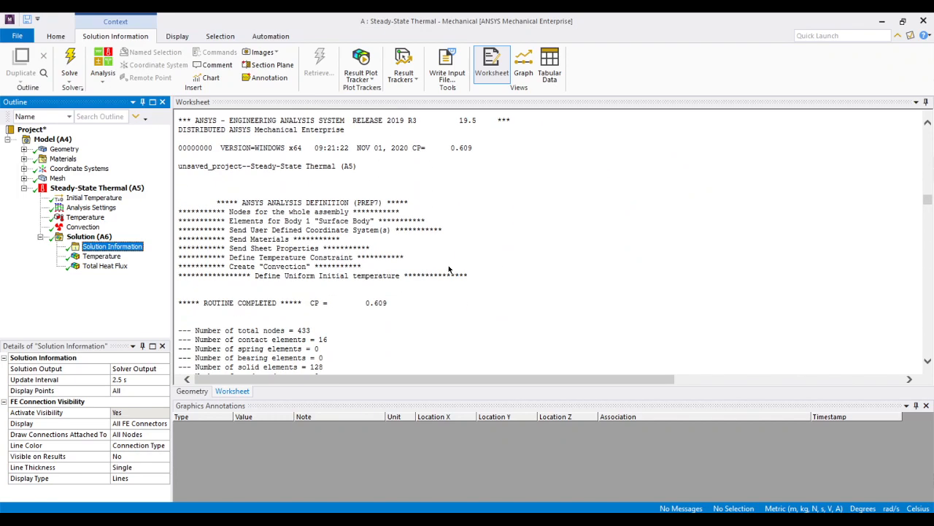
pyautogui.scroll(-15, 449, 270)
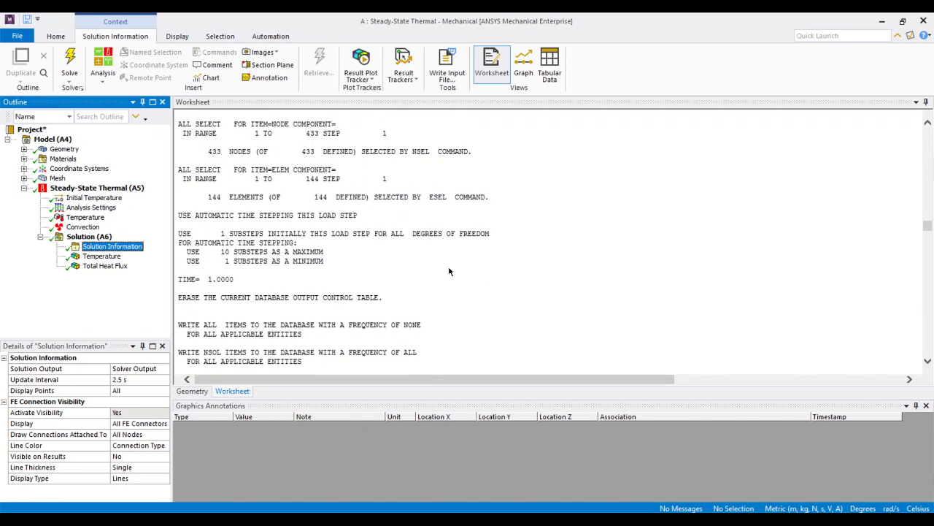
pyautogui.scroll(-8, 448, 270)
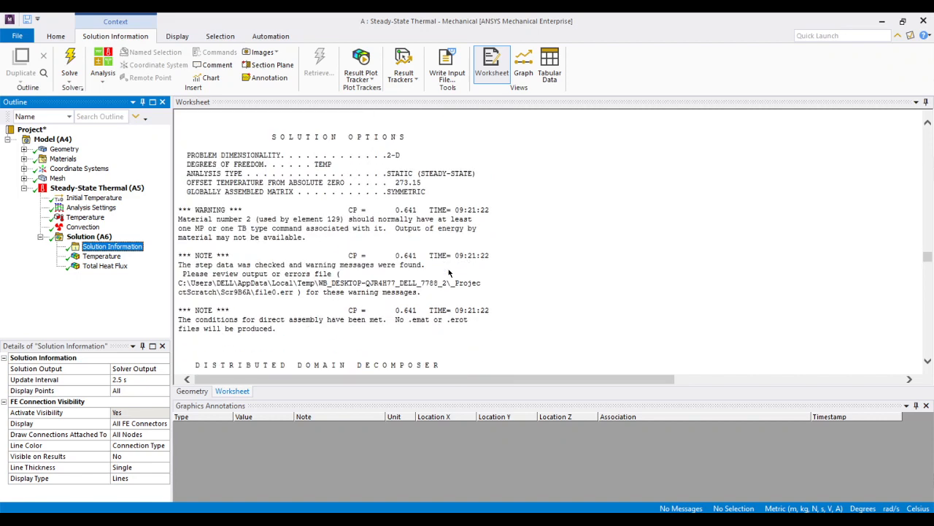
# Show the Temperature result on the rectangle and display it with smooth contours.
pyautogui.click(102, 256)
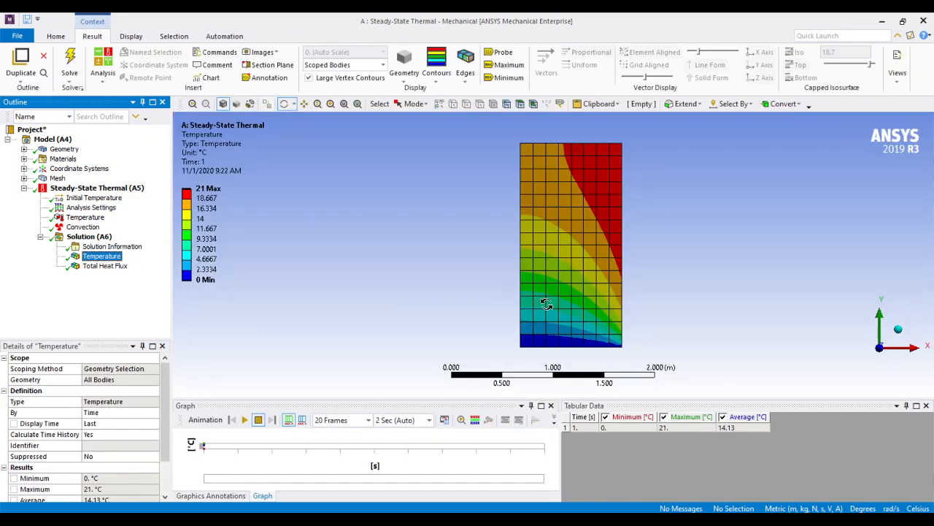
pyautogui.scroll(1, 570, 306)
pyautogui.scroll(-1, 570, 307)
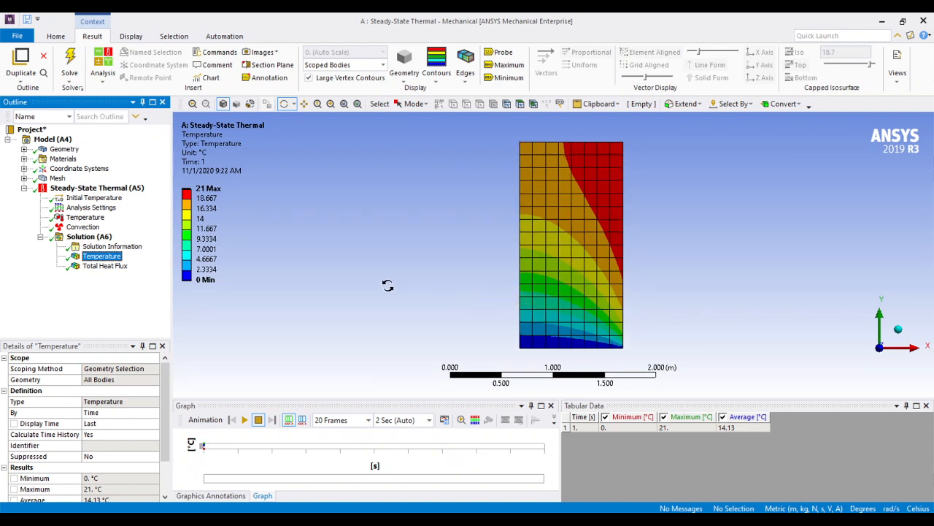
pyautogui.moveTo(202, 191)
pyautogui.click(437, 81)
pyautogui.click(443, 93)
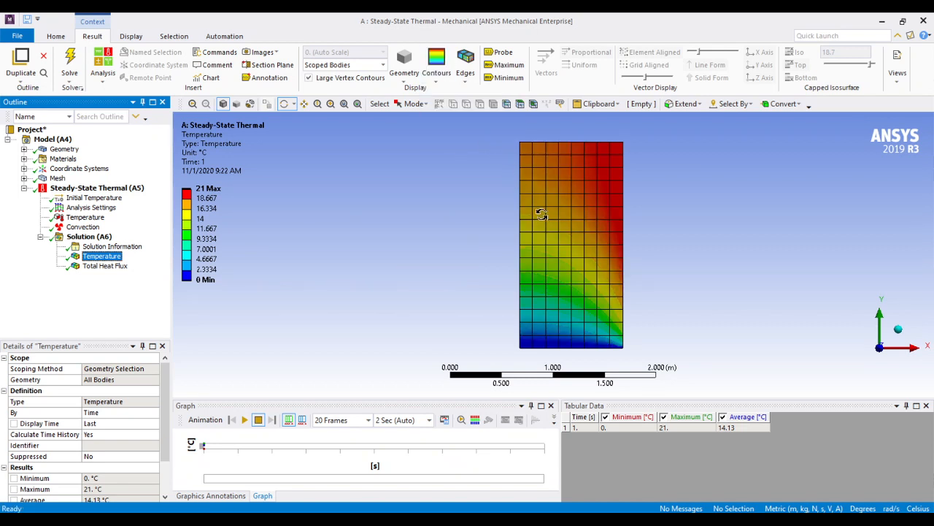
# Try displaying the temperature result as isolines and as a solid fill.
pyautogui.click(446, 79)
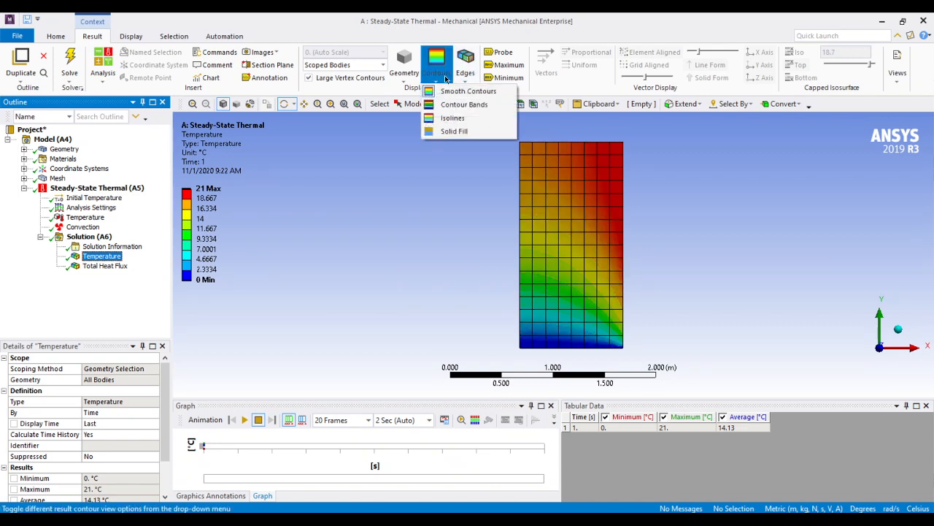
pyautogui.click(457, 118)
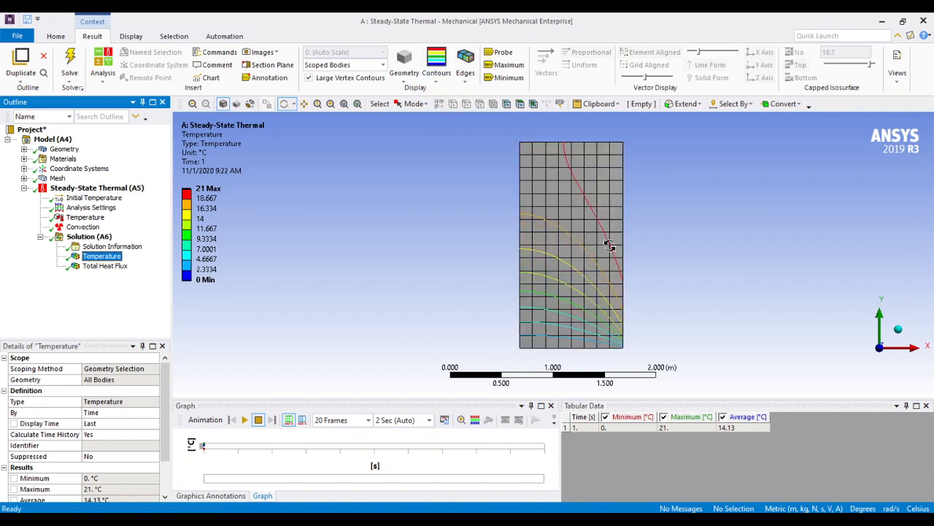
pyautogui.scroll(2, 609, 246)
pyautogui.scroll(-2, 611, 250)
pyautogui.click(436, 78)
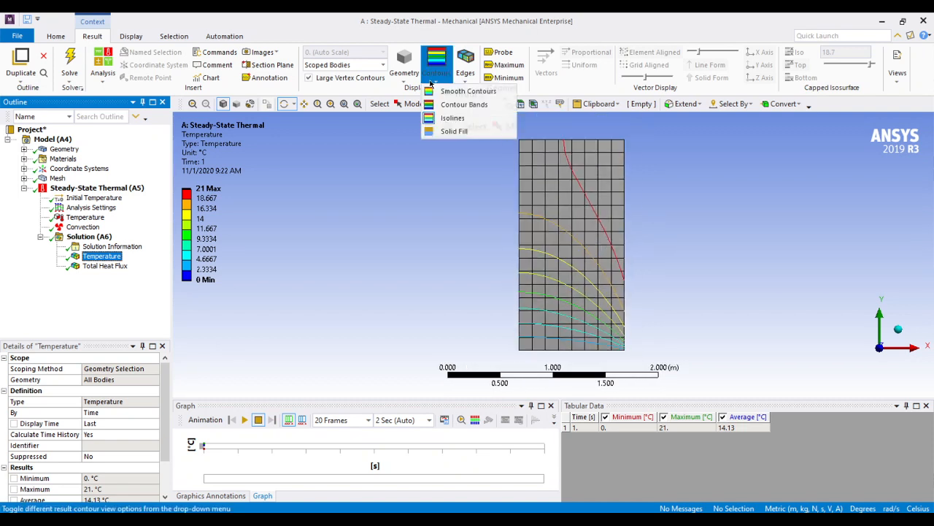
pyautogui.click(454, 131)
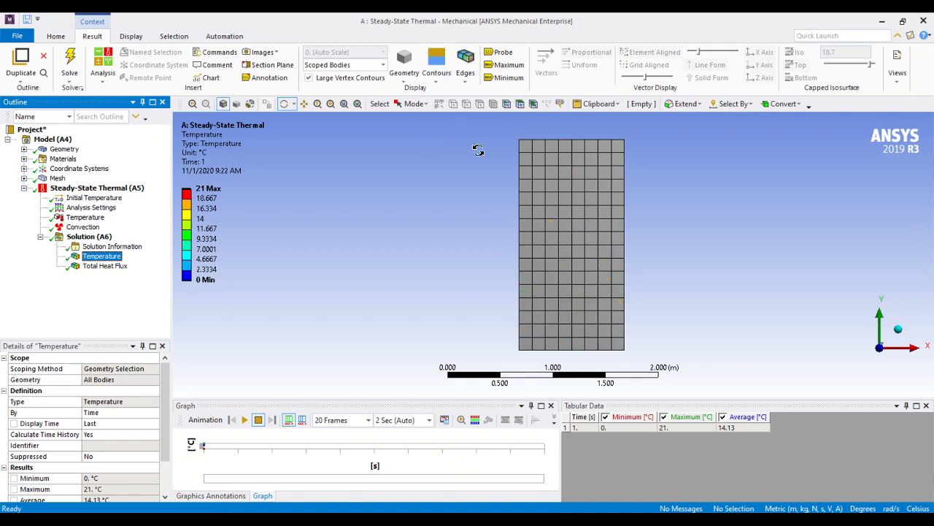
# Switch the temperature result back to smooth contours and inspect the distribution up close, dismissing the firmware update notification.
pyautogui.click(435, 73)
pyautogui.click(452, 93)
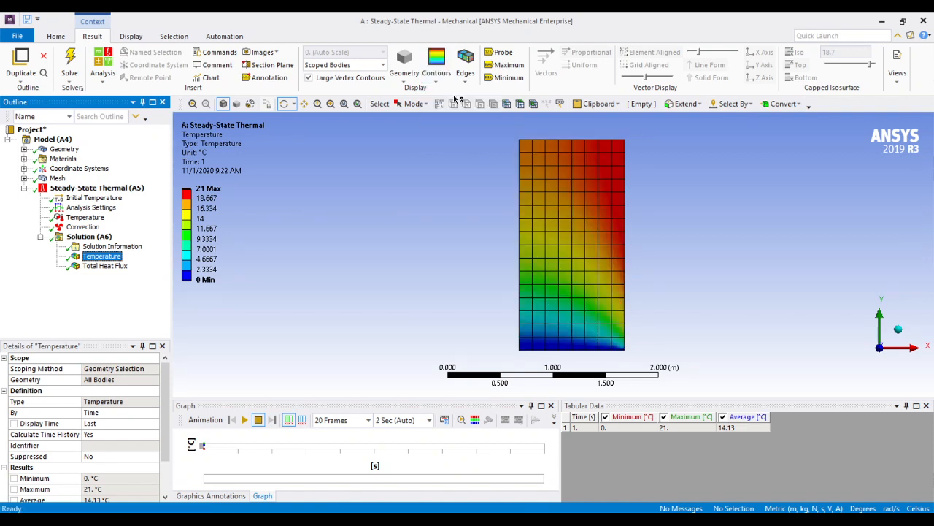
pyautogui.scroll(3, 603, 229)
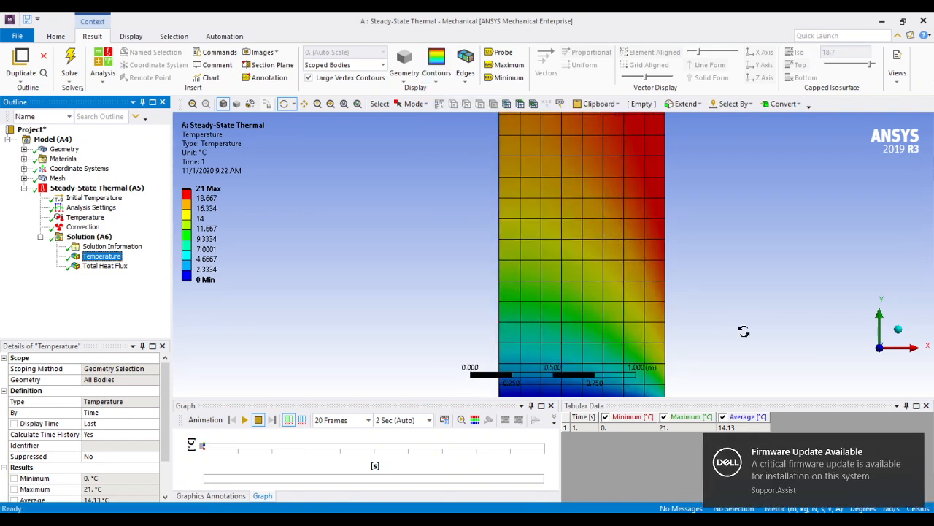
pyautogui.click(913, 445)
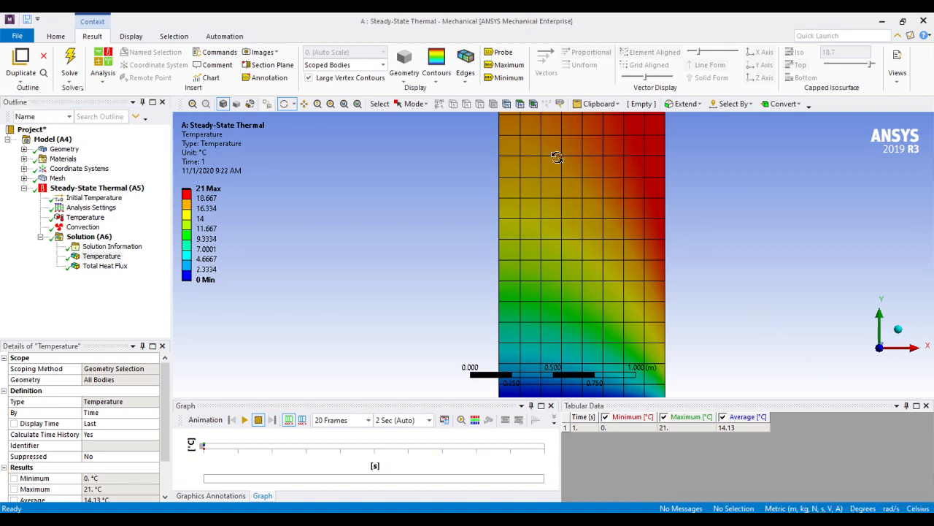
pyautogui.scroll(-4, 545, 227)
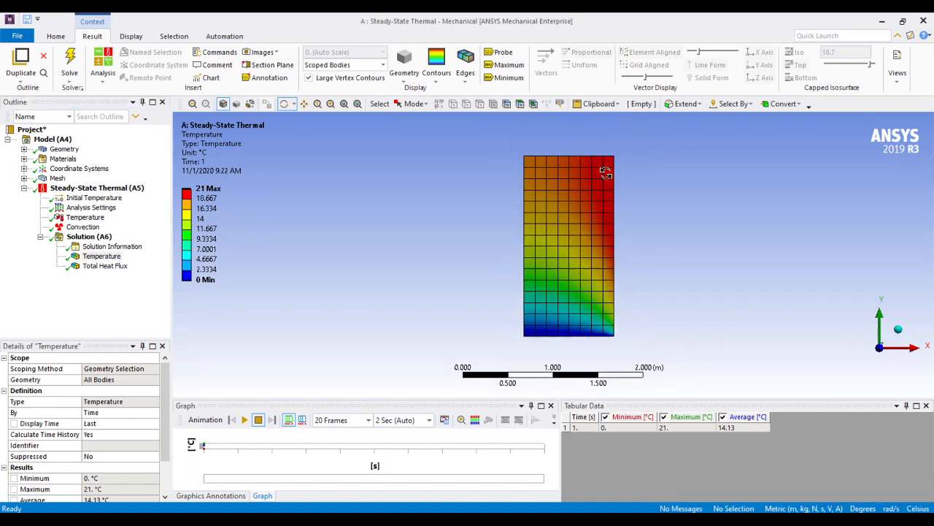
# Animate the temperature result on the rectangle and switch its display to contour bands.
pyautogui.scroll(2, 605, 173)
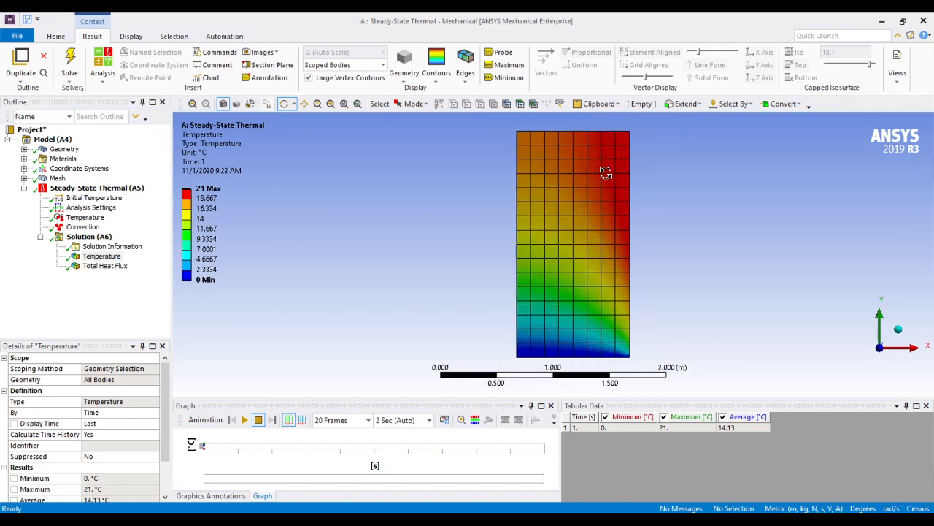
pyautogui.click(247, 421)
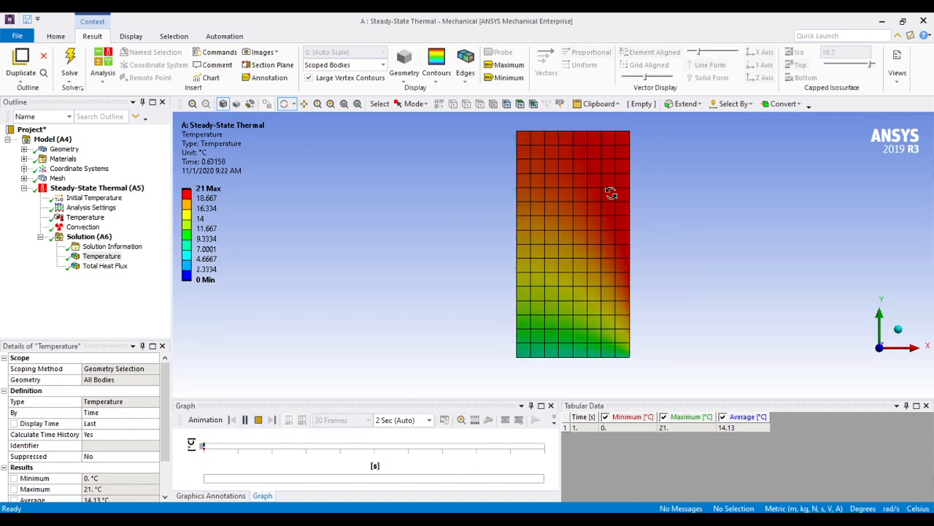
pyautogui.click(436, 69)
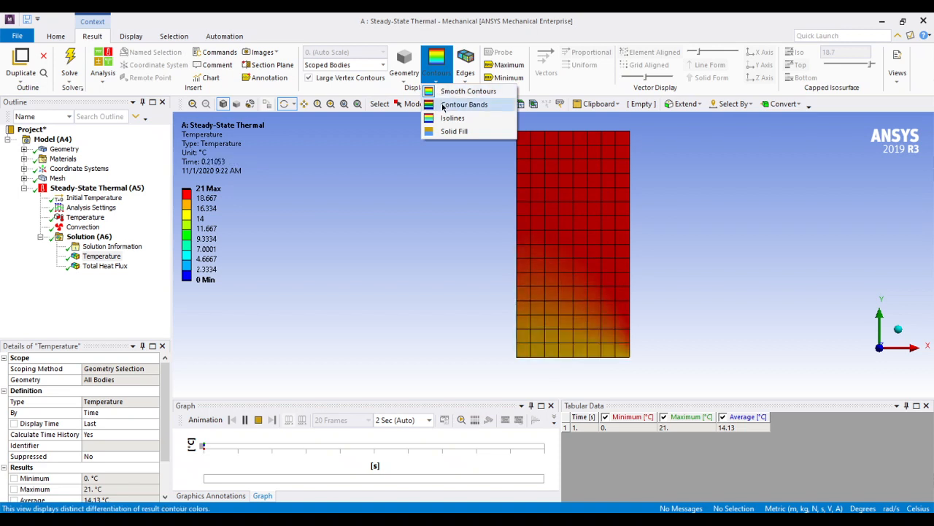
pyautogui.click(458, 73)
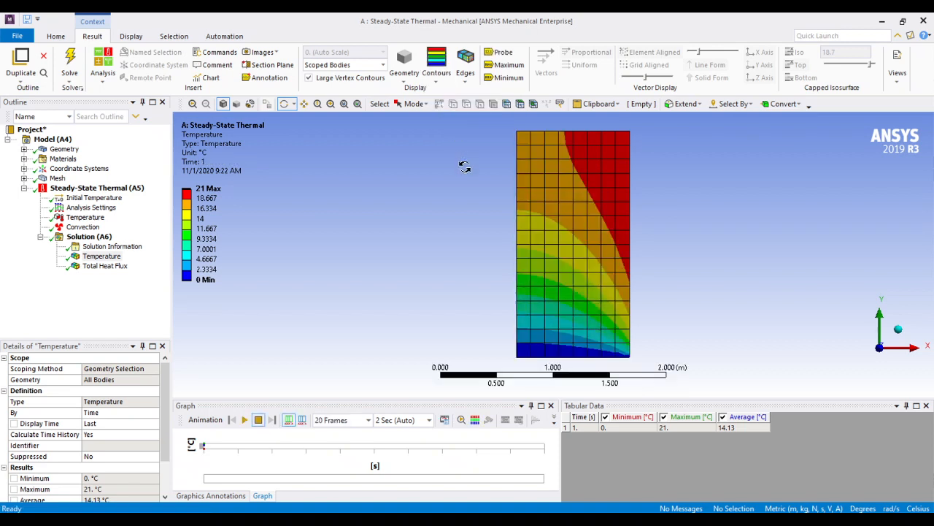
# Show the Total Heat Flux result, play its animation and stop it.
pyautogui.click(105, 267)
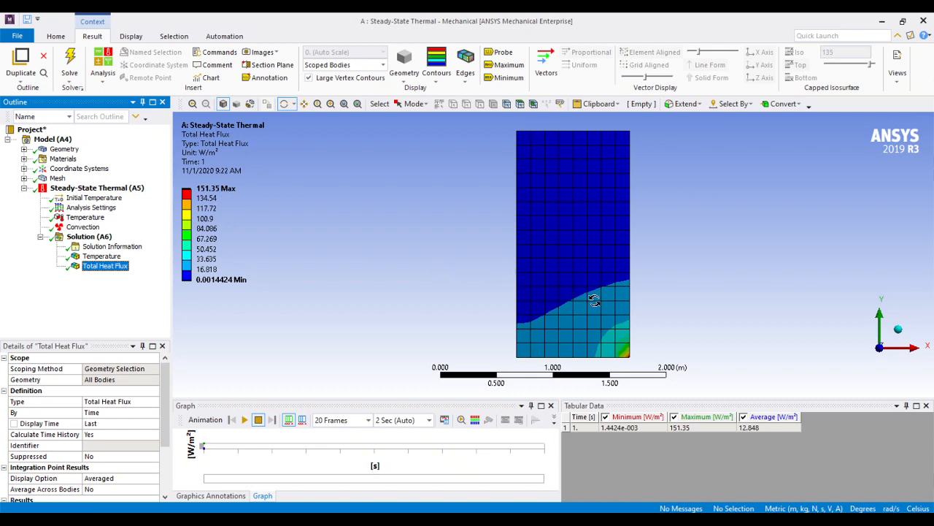
pyautogui.click(245, 420)
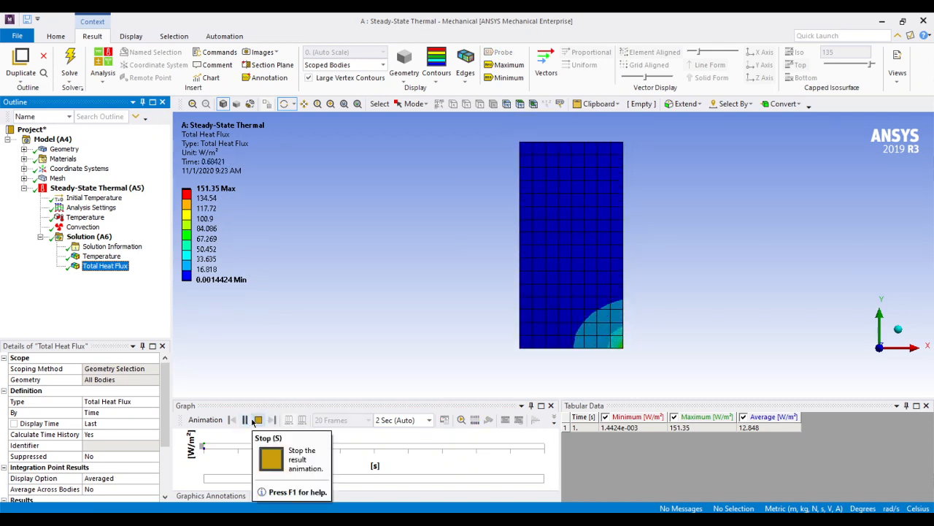
pyautogui.click(257, 420)
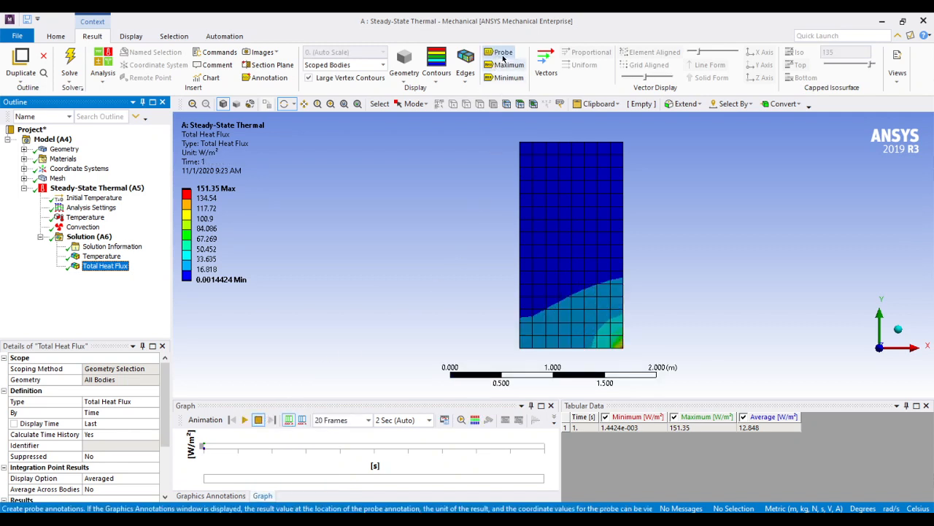
# Display the total heat flux as uniform, grid-aligned vectors in solid form, with increased arrow density and length.
pyautogui.click(546, 64)
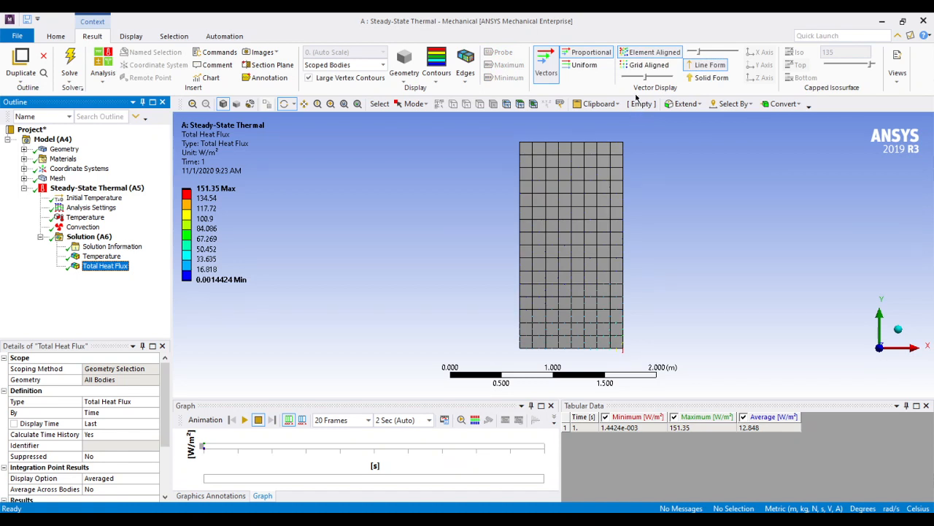
pyautogui.click(583, 65)
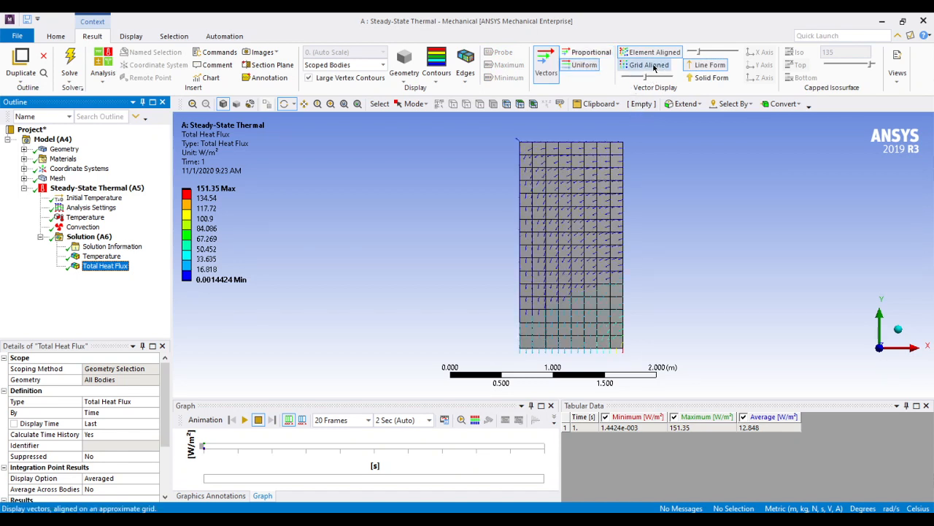
pyautogui.click(652, 66)
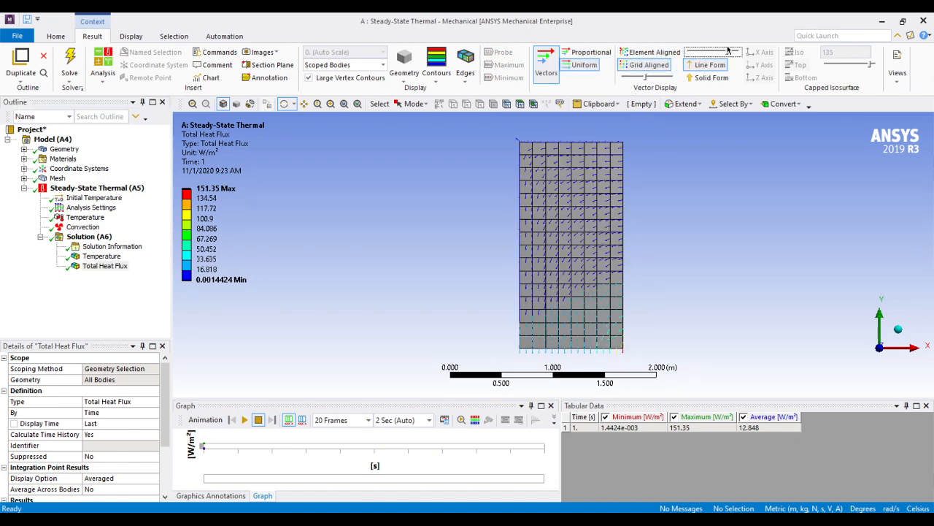
pyautogui.click(708, 78)
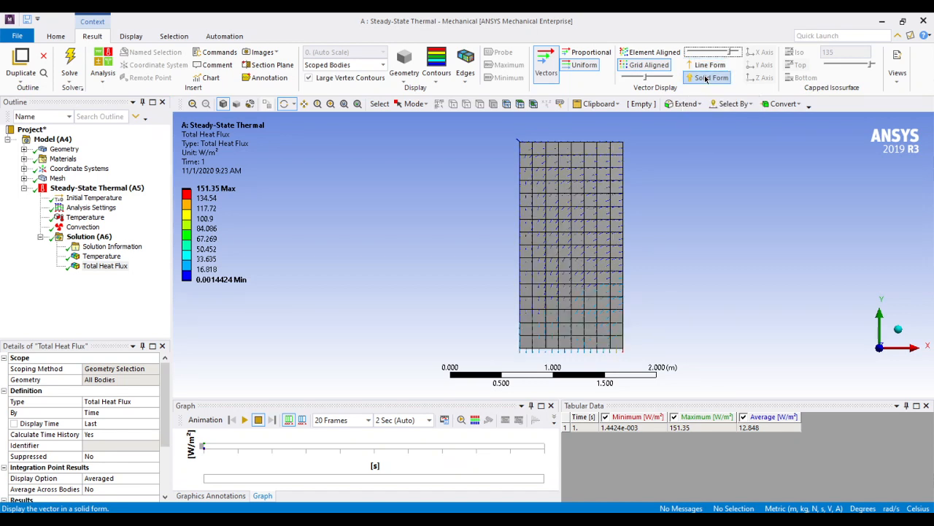
pyautogui.click(708, 78)
pyautogui.click(667, 78)
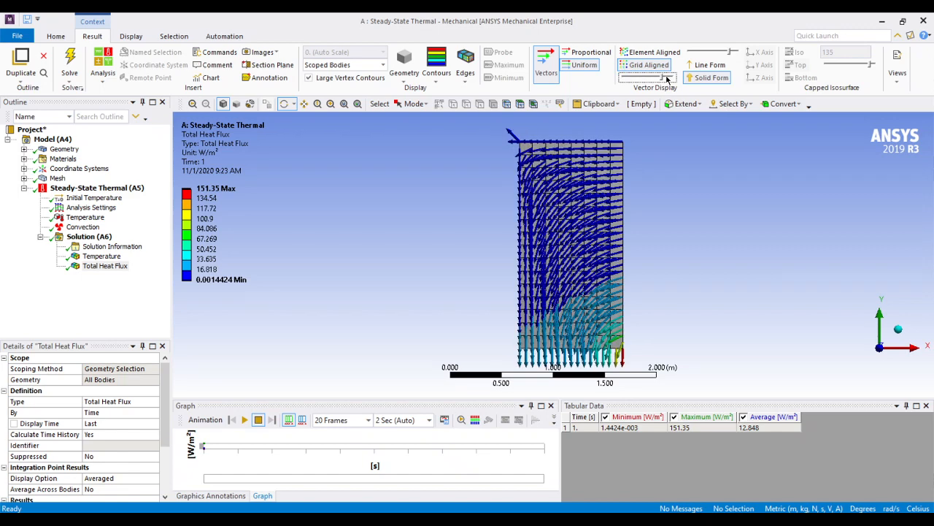
# Examine the direction of the heat flux vectors across the plate from several angles, comparing briefly with the Temperature result.
pyautogui.moveTo(612, 232); pyautogui.dragTo(577, 178)
pyautogui.scroll(3, 576, 178)
pyautogui.scroll(-2, 576, 177)
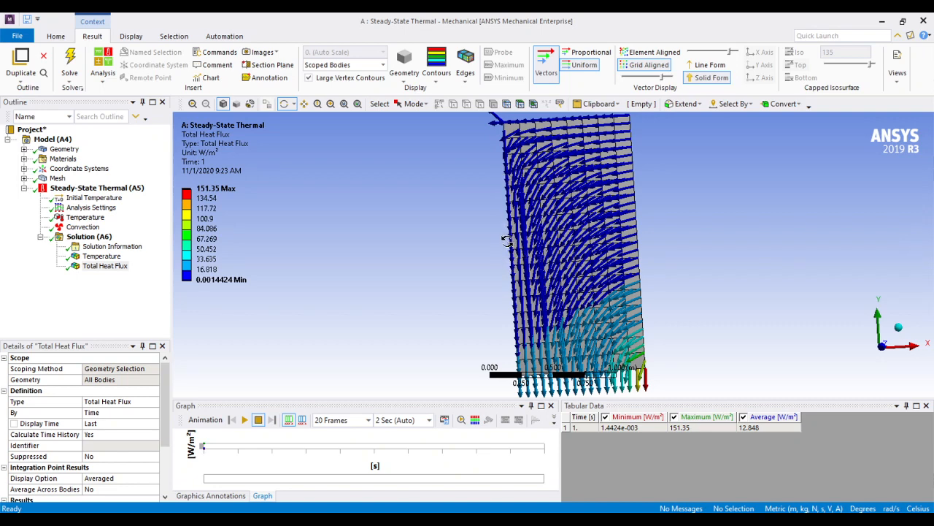
pyautogui.moveTo(545, 260); pyautogui.dragTo(838, 210)
pyautogui.scroll(-1, 536, 188)
pyautogui.click(533, 188)
pyautogui.moveTo(535, 188); pyautogui.dragTo(372, 245)
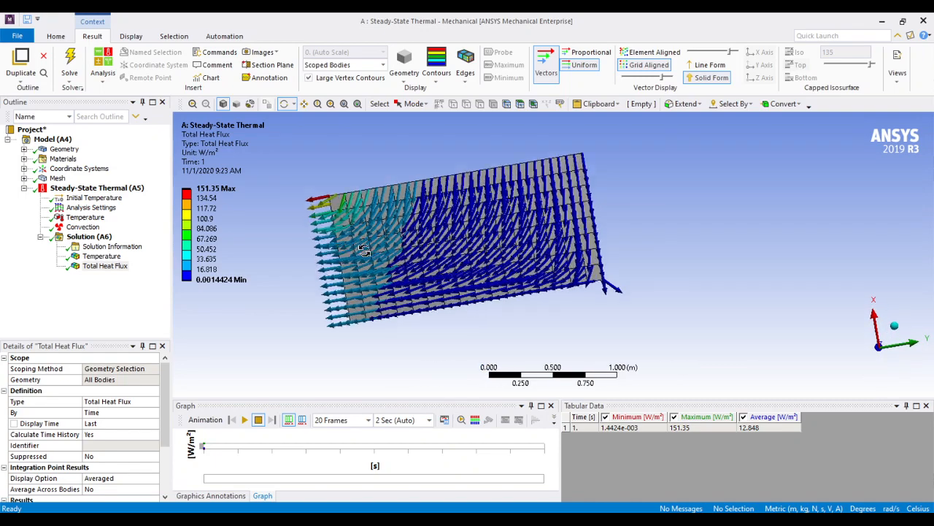
pyautogui.scroll(3, 371, 248)
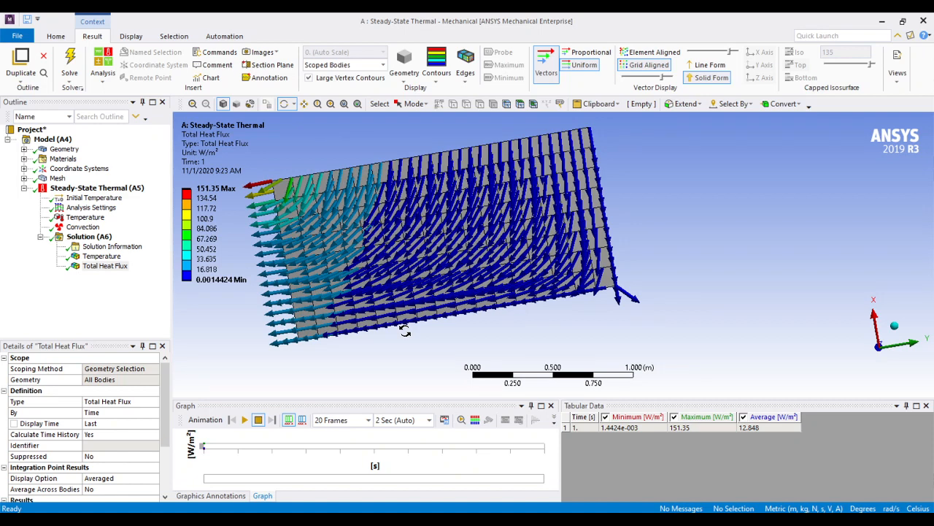
pyautogui.scroll(-1, 582, 288)
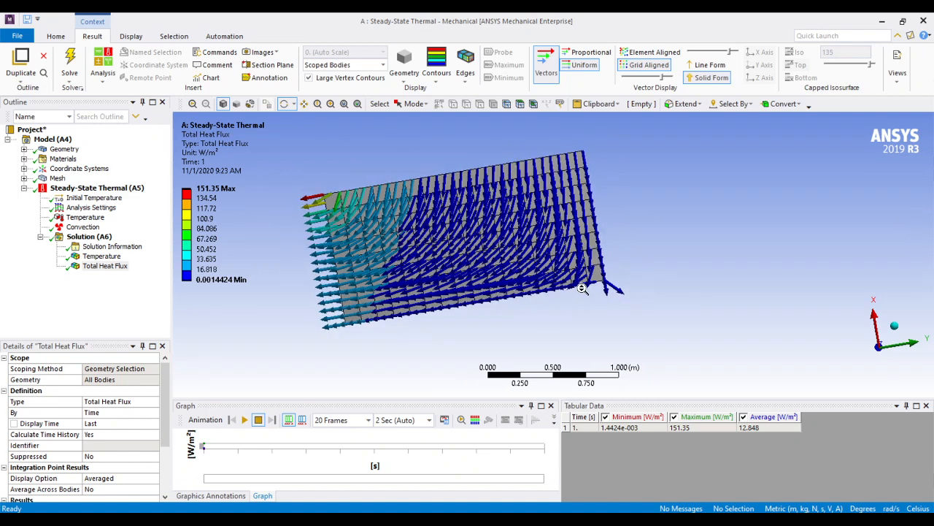
pyautogui.scroll(1, 337, 251)
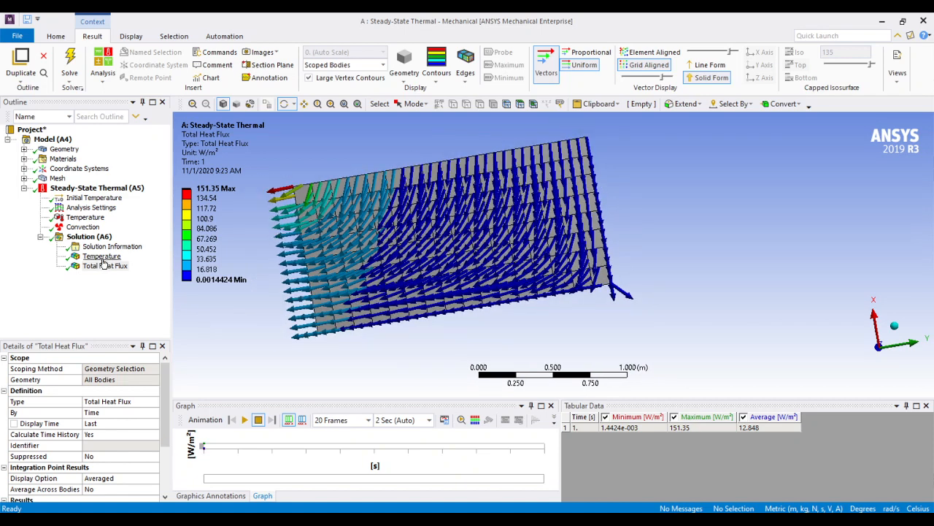
pyautogui.click(101, 256)
pyautogui.click(104, 265)
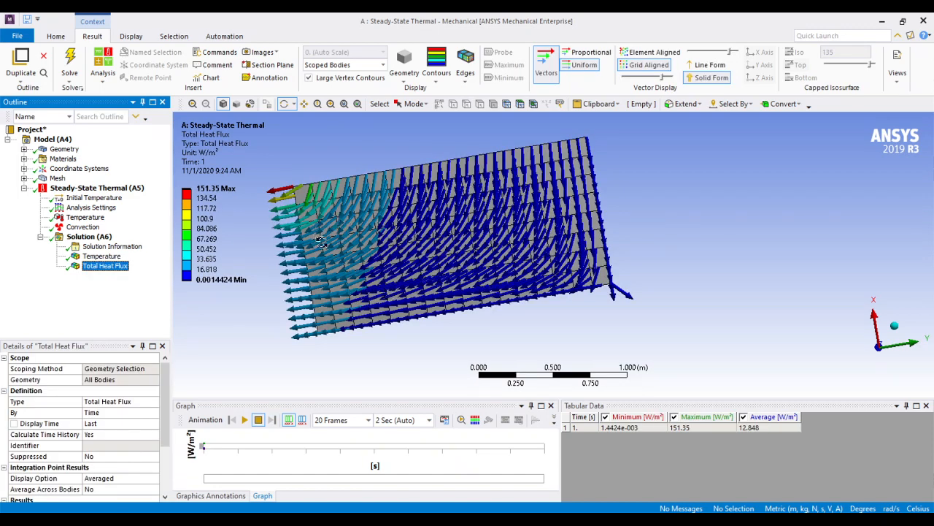
pyautogui.moveTo(375, 213); pyautogui.dragTo(509, 323)
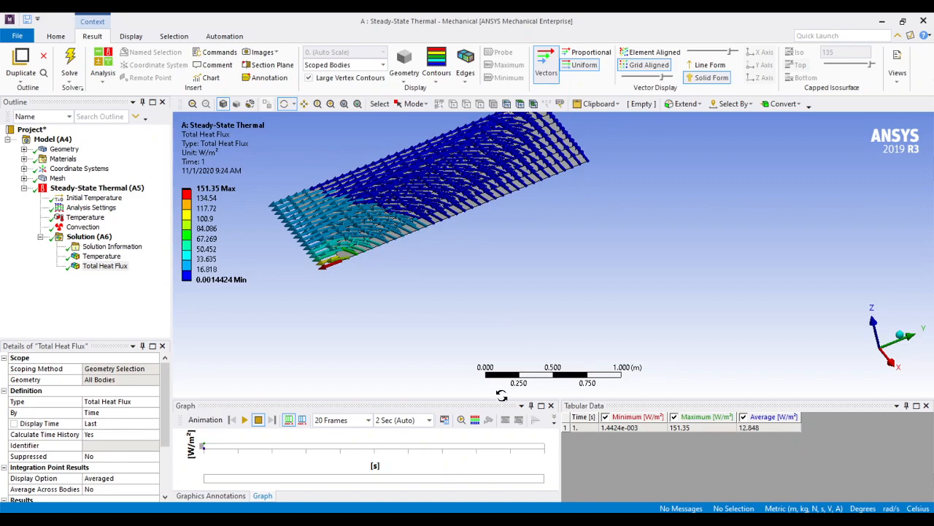
# Look at the Workbench project schematic, return to Mechanical and review the Convection condition's ambient temperature and edge.
pyautogui.click(526, 519)
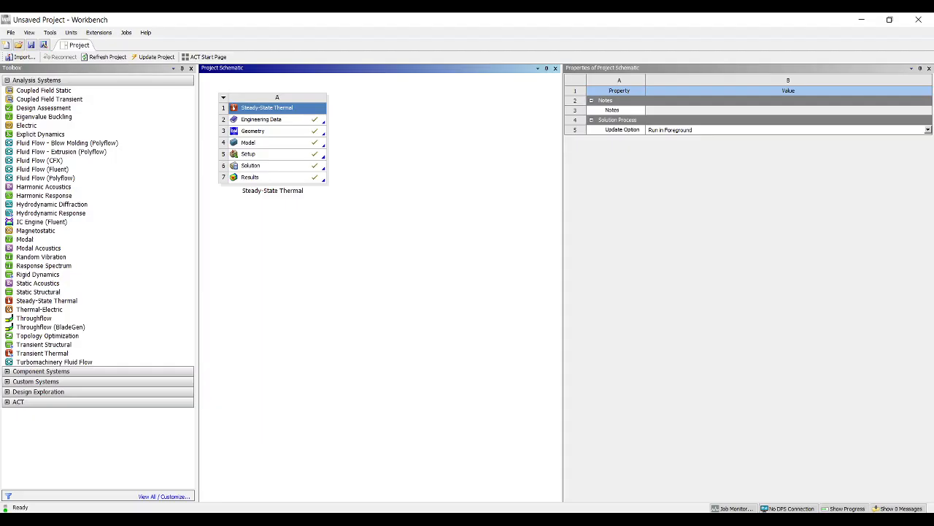
pyautogui.click(553, 519)
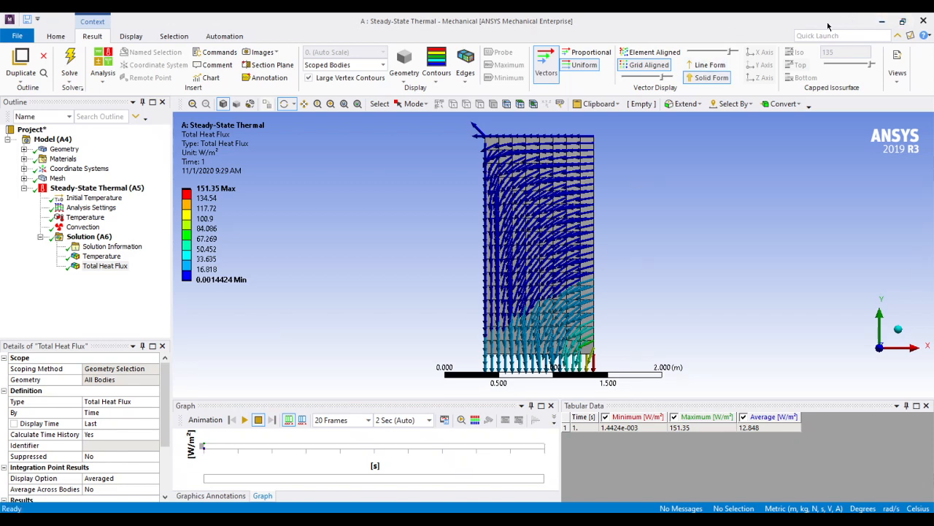
pyautogui.click(83, 226)
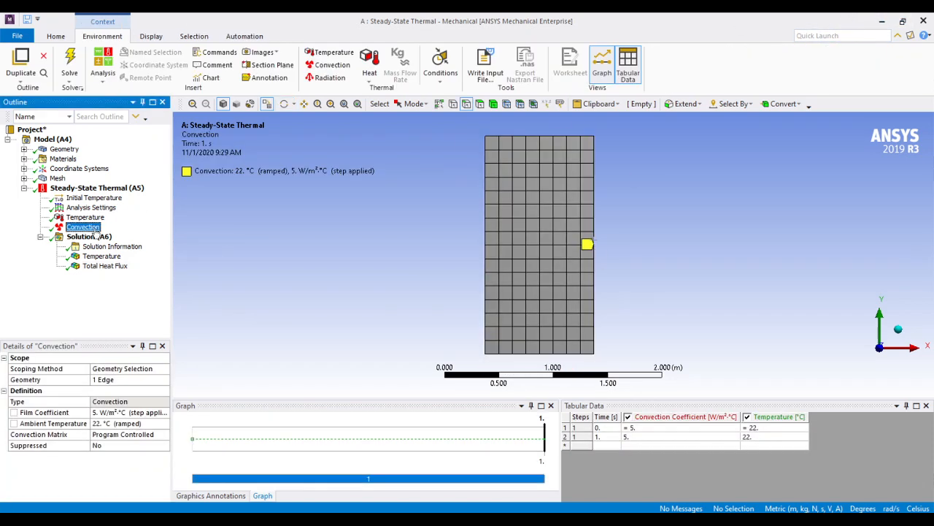
pyautogui.click(112, 422)
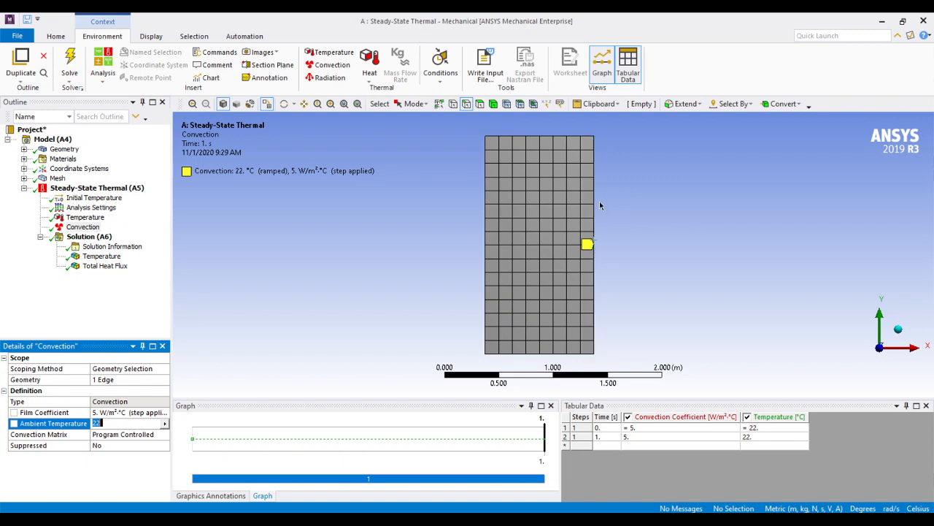
pyautogui.click(612, 207)
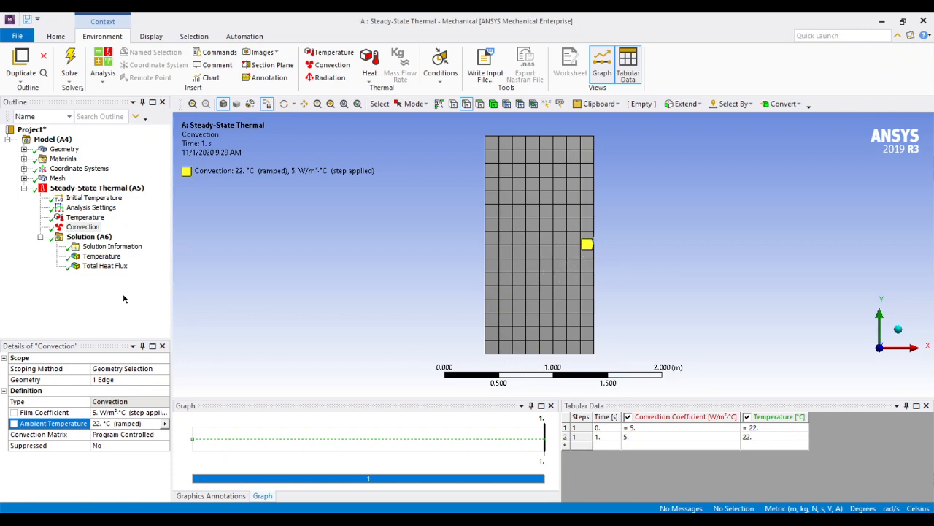
# Examine the Total Heat Flux vectors up close where they enter from the convection edge and turn through the plate.
pyautogui.click(104, 265)
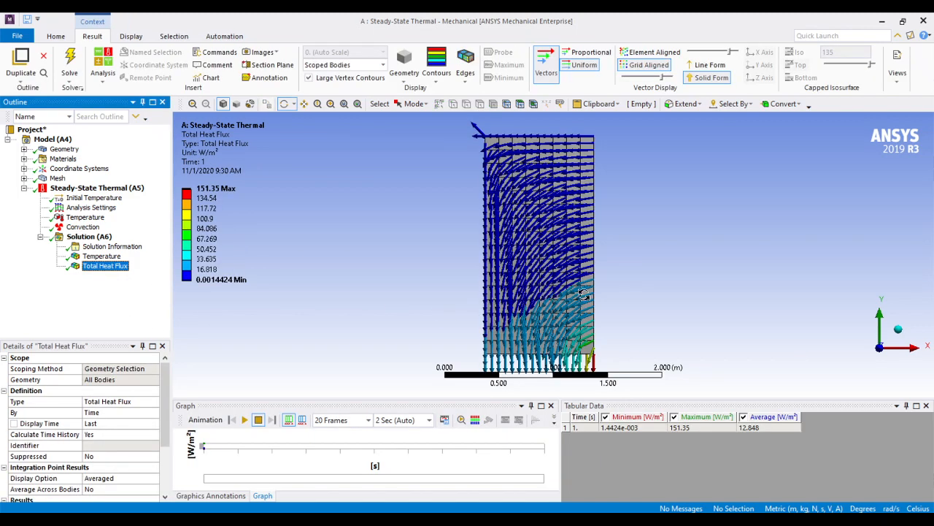
pyautogui.scroll(10, 584, 294)
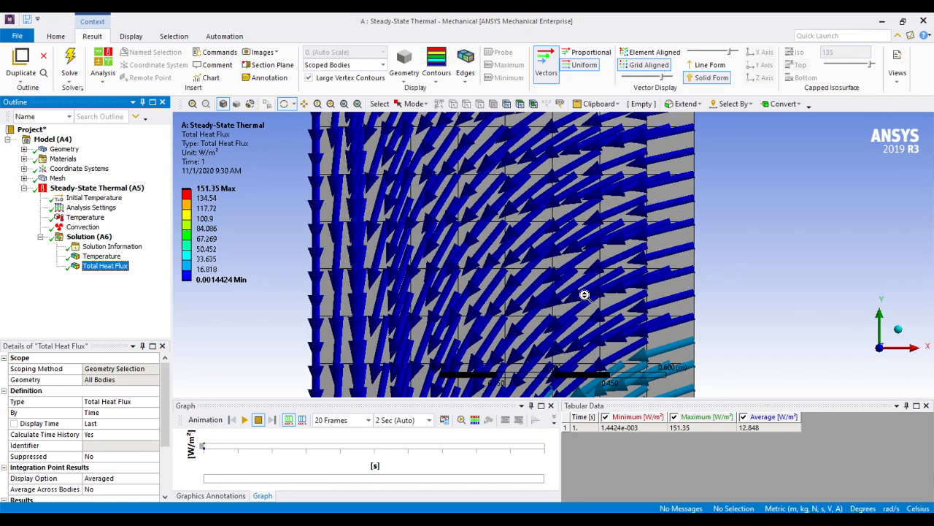
pyautogui.scroll(-10, 584, 294)
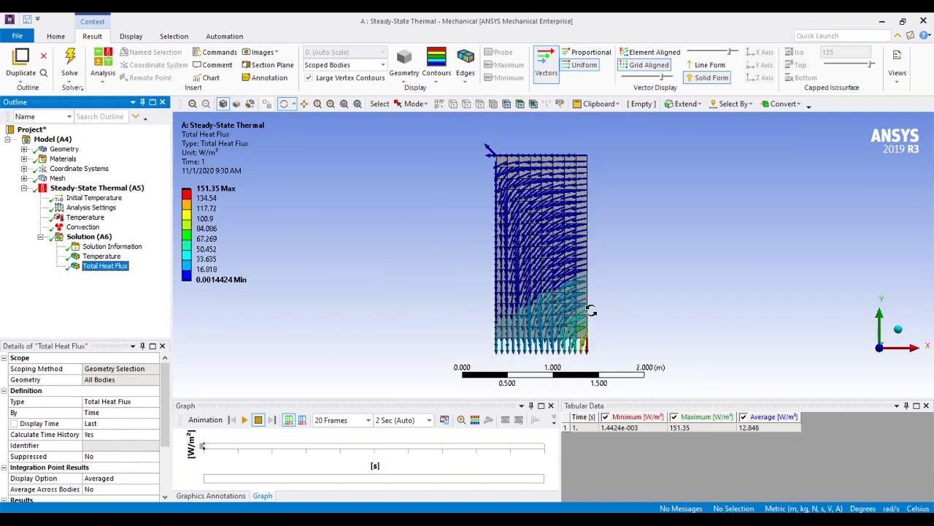
pyautogui.scroll(1, 592, 232)
pyautogui.scroll(1, 595, 137)
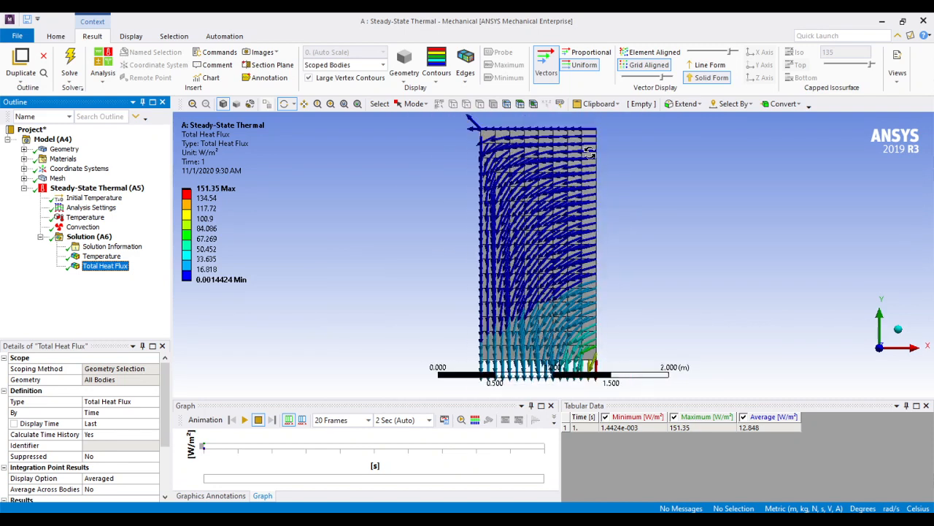
# Review the Temperature result and its contour display options, and return to the Total Heat Flux result.
pyautogui.click(101, 256)
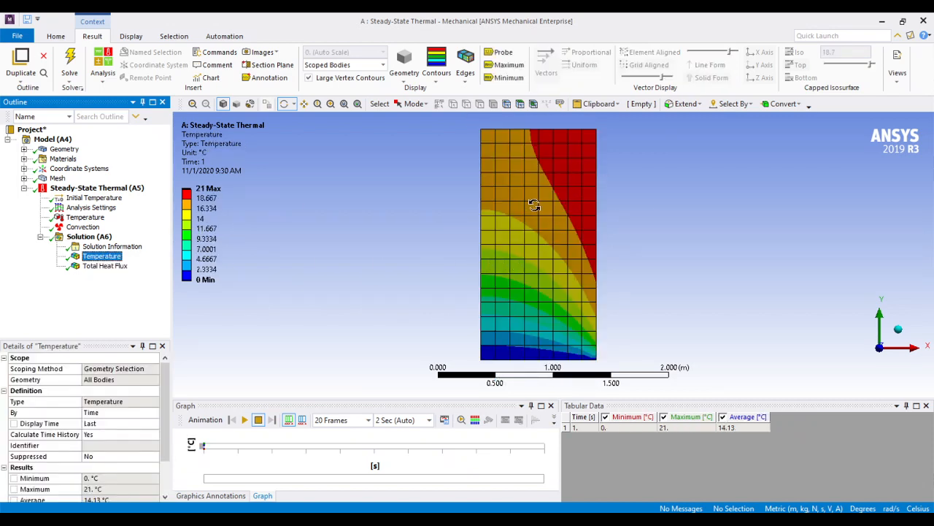
pyautogui.click(437, 73)
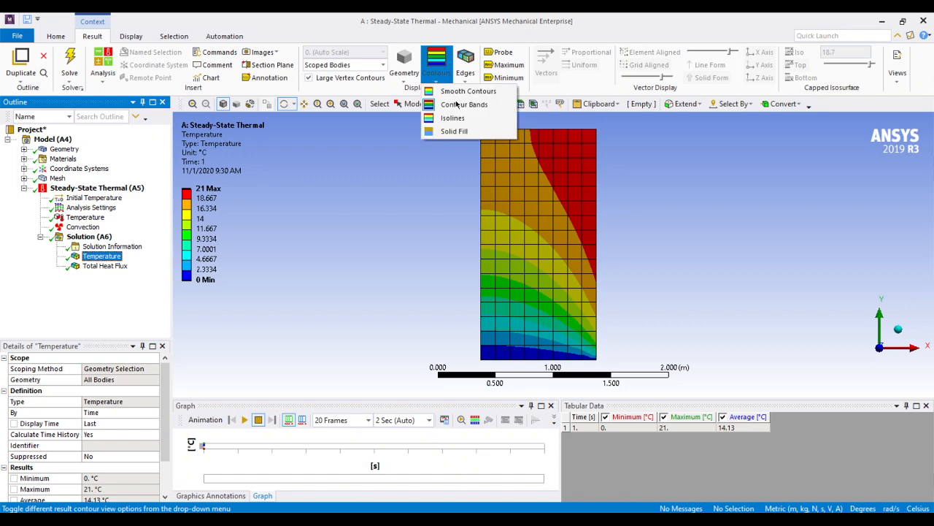
pyautogui.click(394, 221)
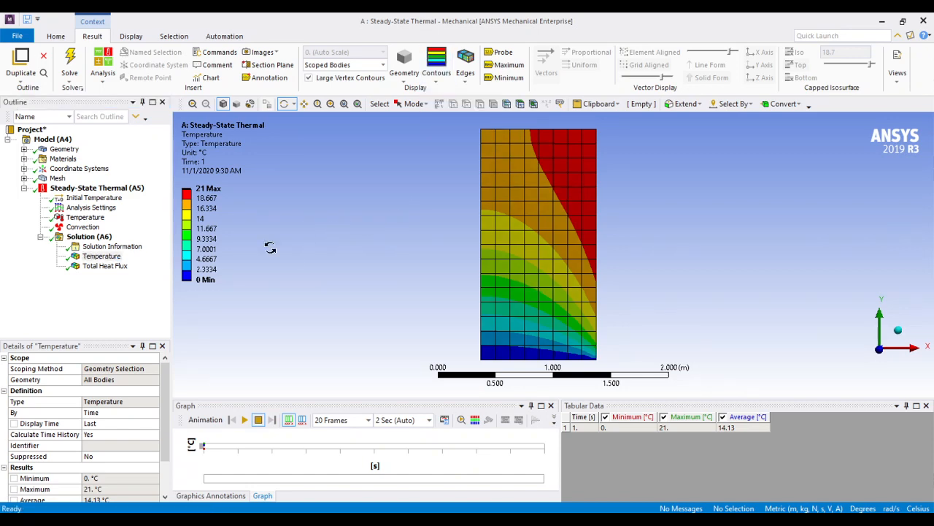
pyautogui.click(105, 266)
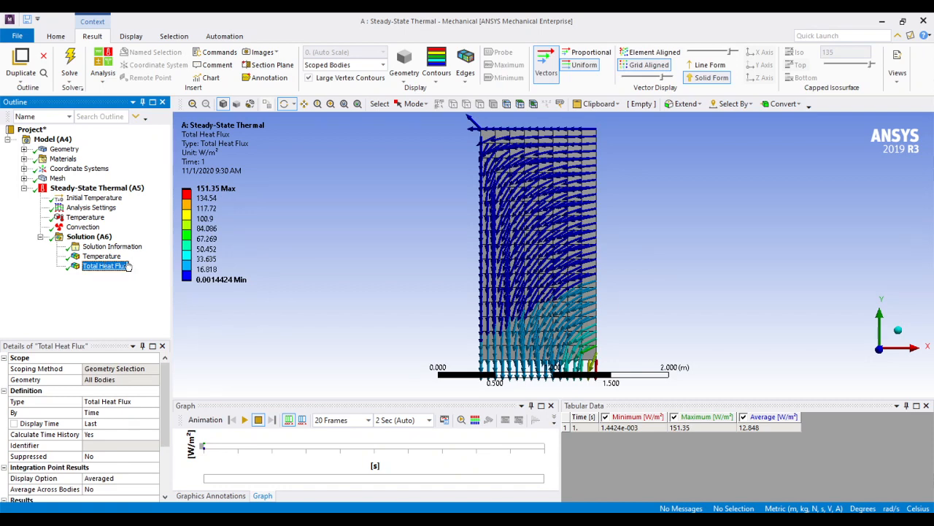
# Add a Path to the model as construction geometry.
pyautogui.click(57, 140)
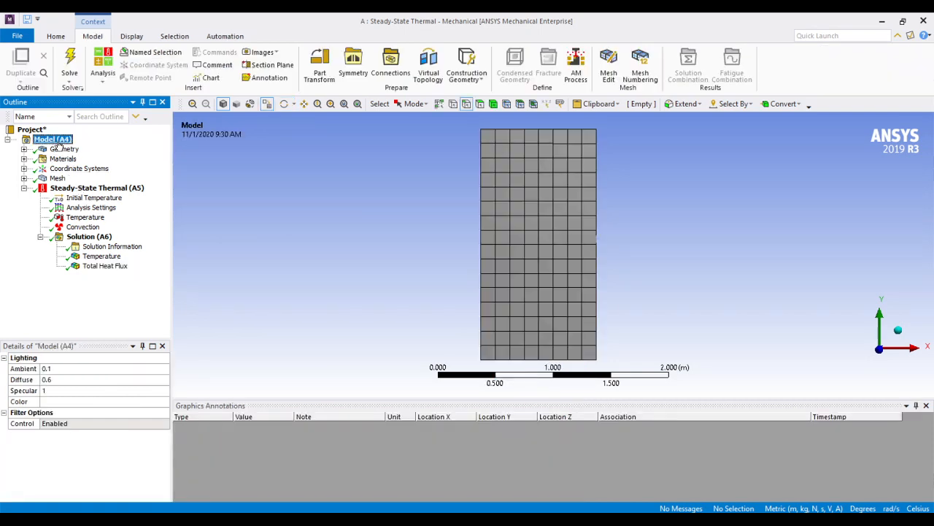
pyautogui.click(467, 73)
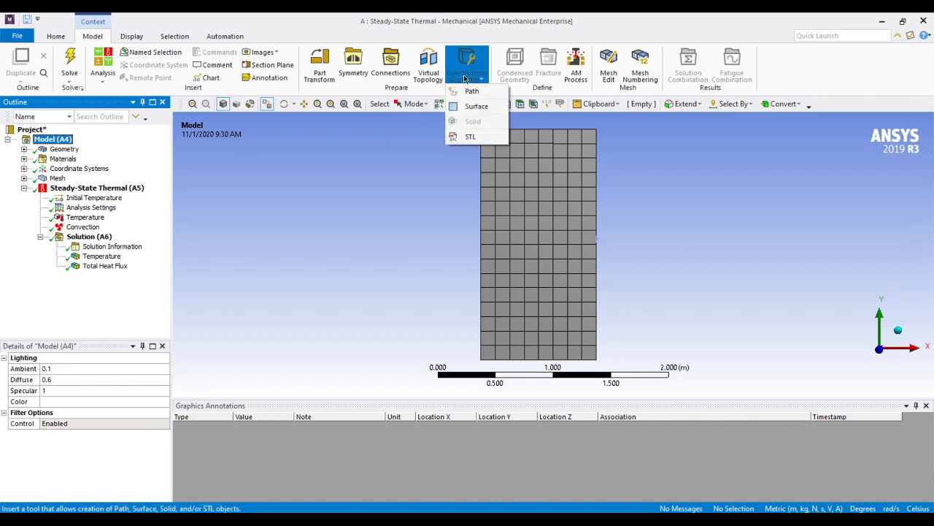
pyautogui.click(470, 93)
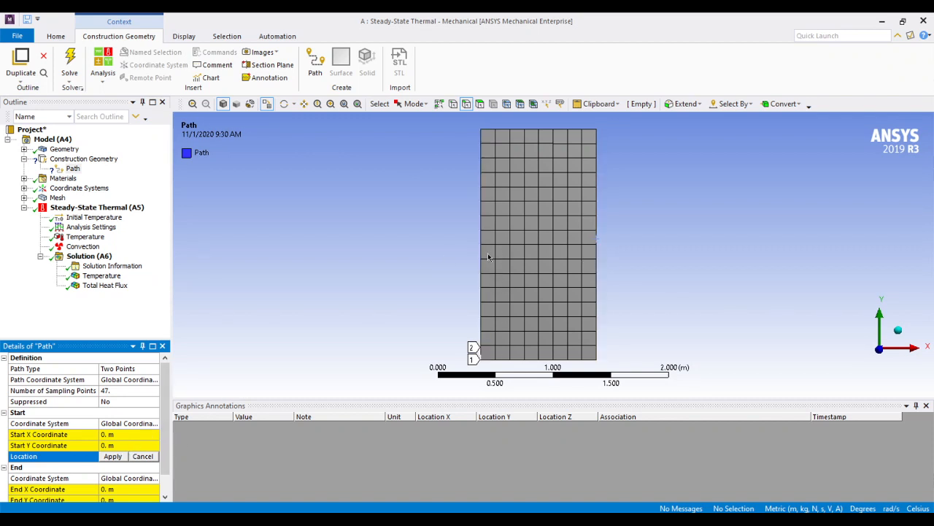
# Set the path's start point to X 0 m and Y 1 m.
pyautogui.click(453, 104)
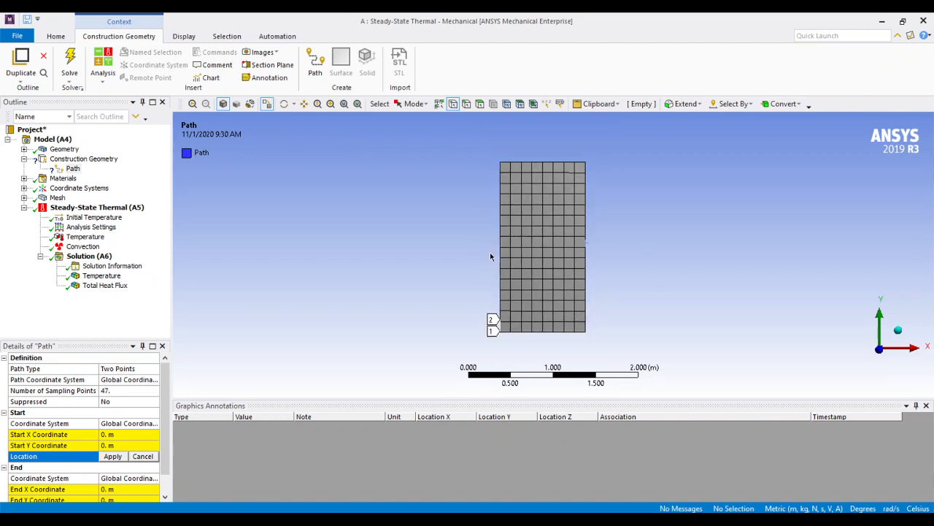
pyautogui.scroll(1, 493, 255)
pyautogui.scroll(-1, 492, 253)
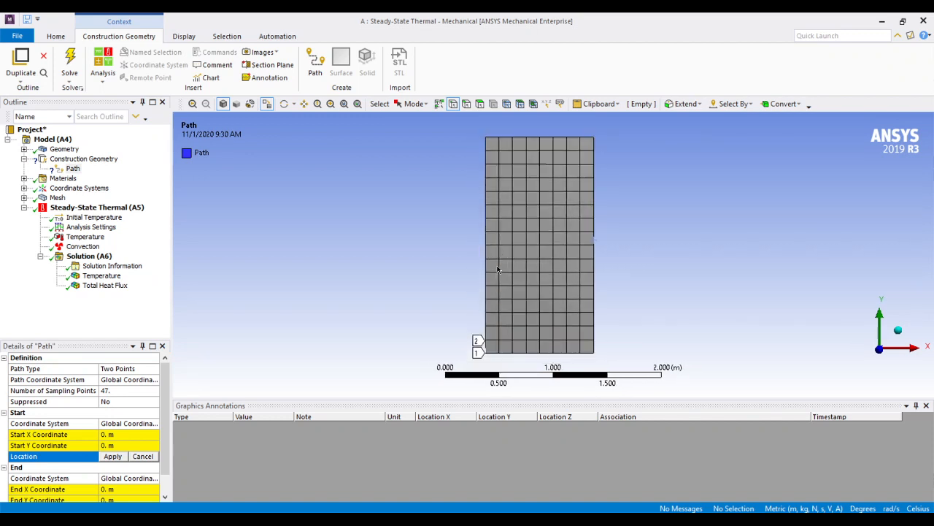
pyautogui.click(113, 435)
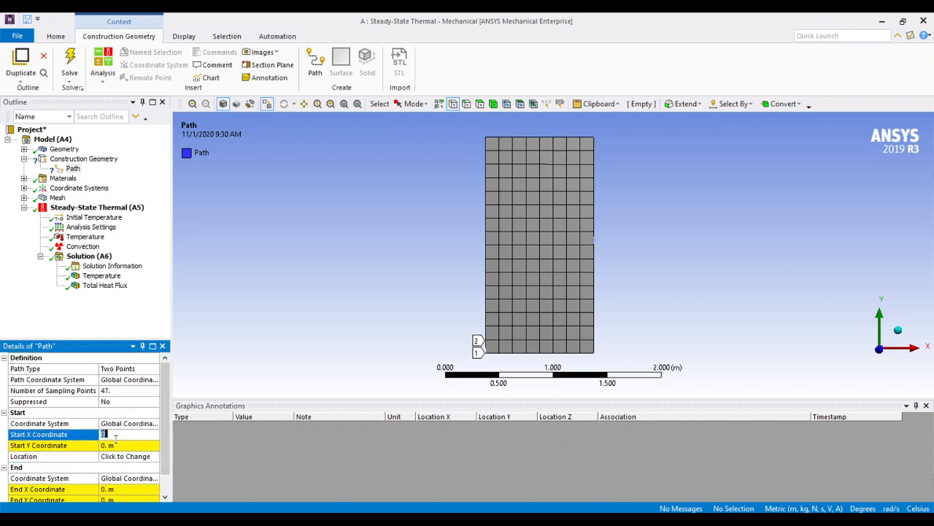
pyautogui.click(118, 443)
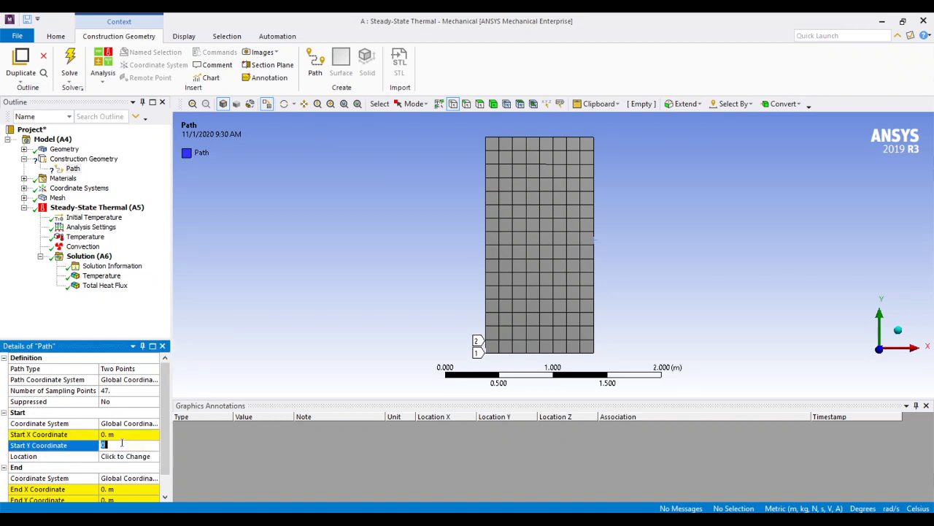
pyautogui.write('1')
pyautogui.press('Return')
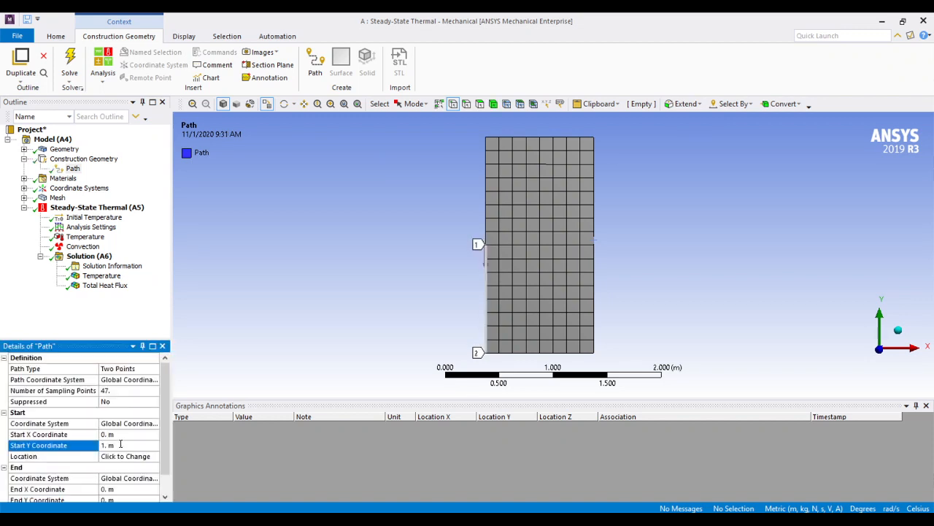
# Set the path's end point to X 1 m and Y 1 m.
pyautogui.scroll(-1, 110, 480)
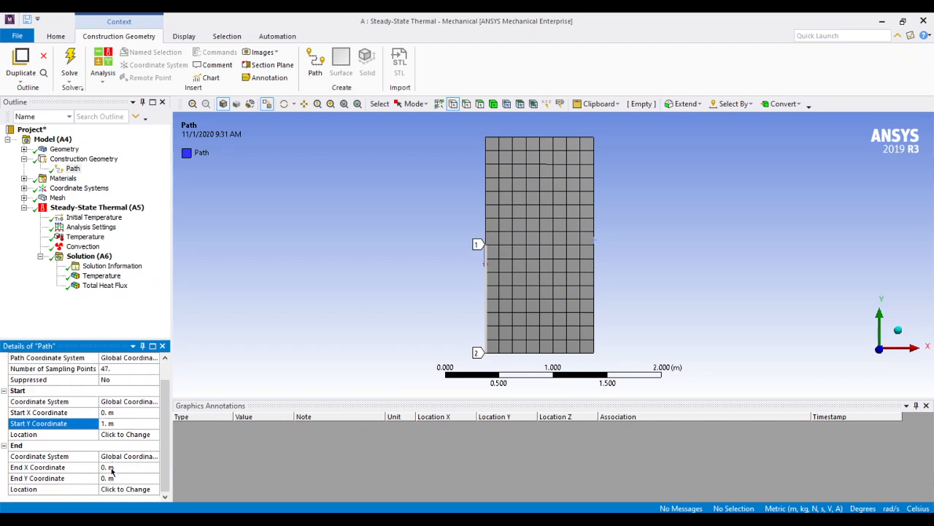
pyautogui.click(111, 467)
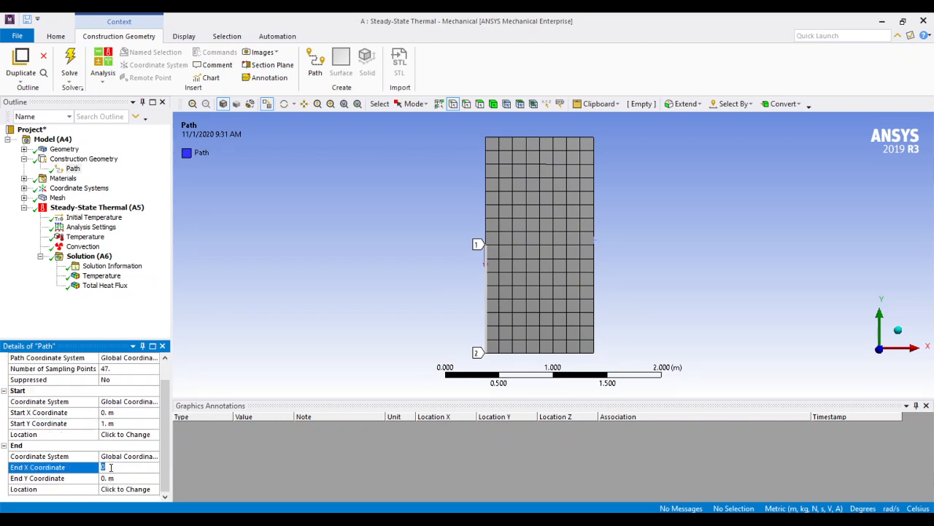
pyautogui.press('Return')
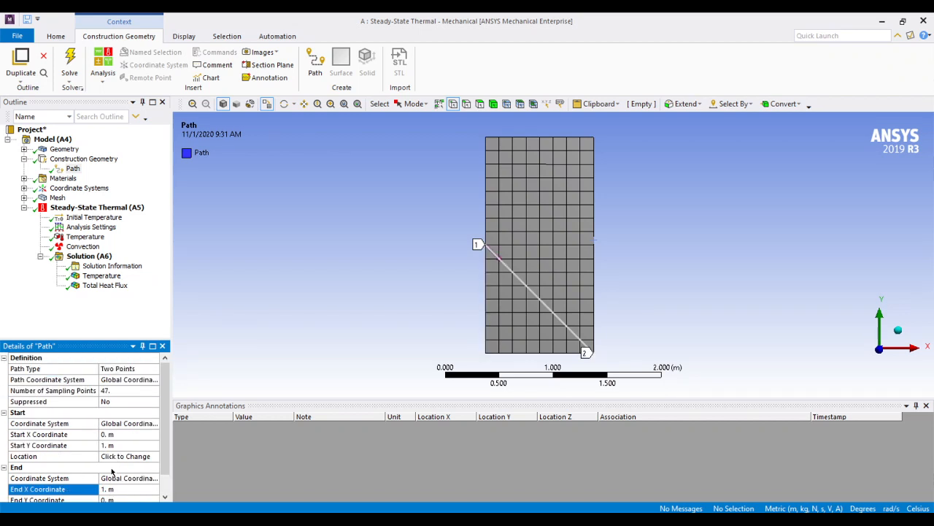
pyautogui.click(116, 499)
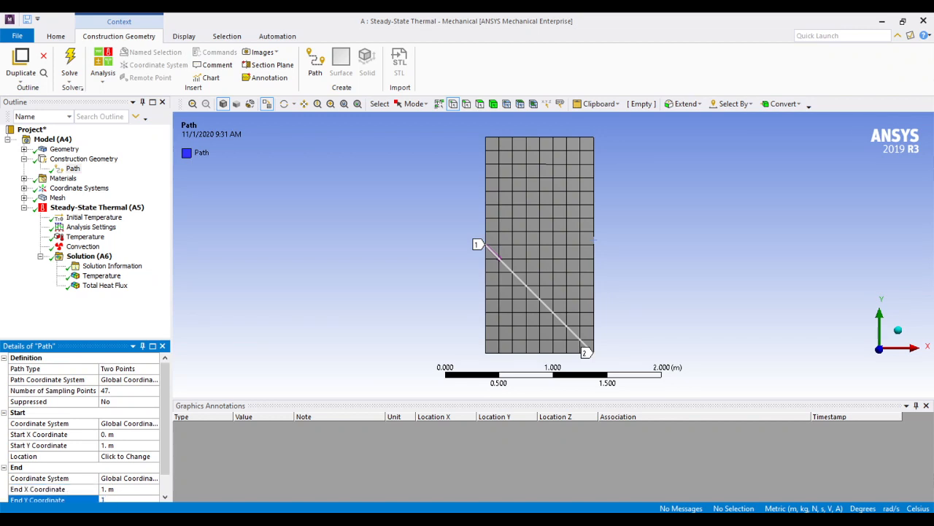
pyautogui.press('Return')
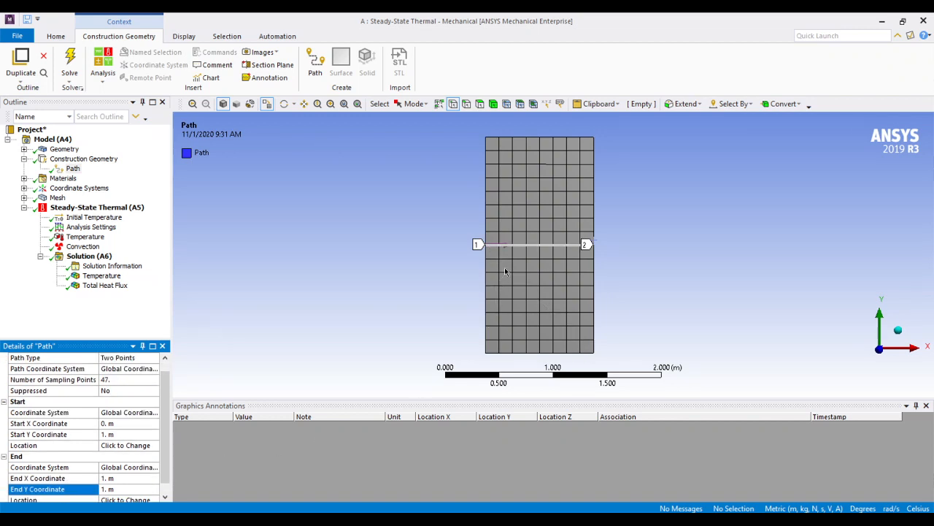
# Rename the path as Y=1.
pyautogui.click(64, 169)
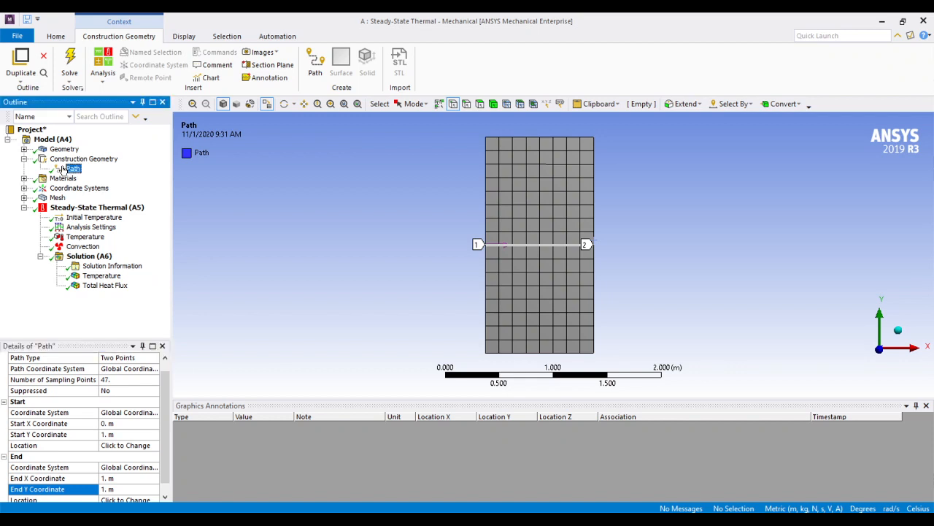
pyautogui.rightClick(64, 169)
pyautogui.click(97, 306)
pyautogui.write('Y=1')
pyautogui.press('Return')
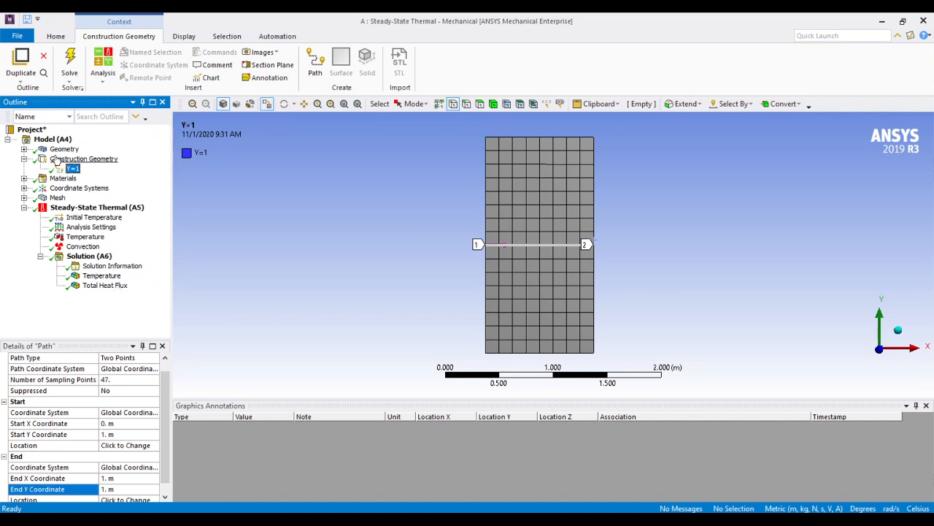
# Add a second Temperature result to the Solution and scope it to the Y=1 path.
pyautogui.click(76, 257)
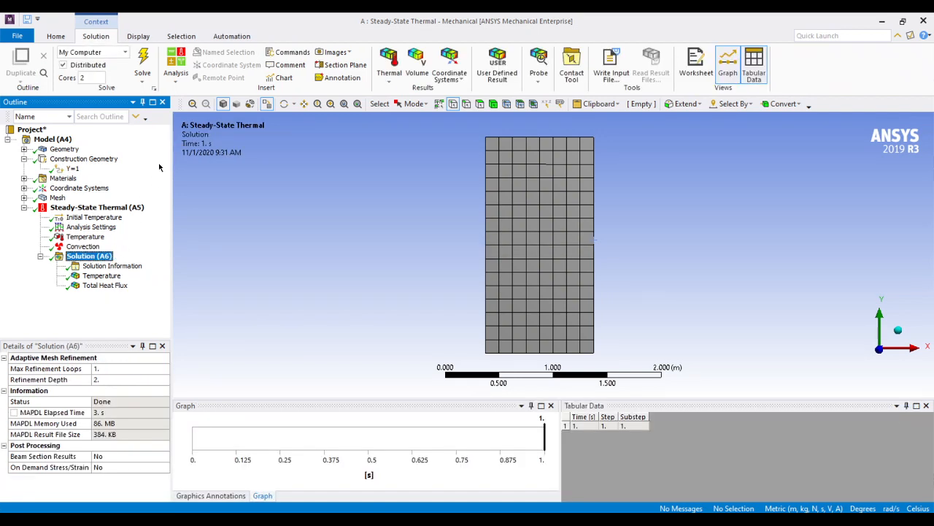
pyautogui.click(387, 76)
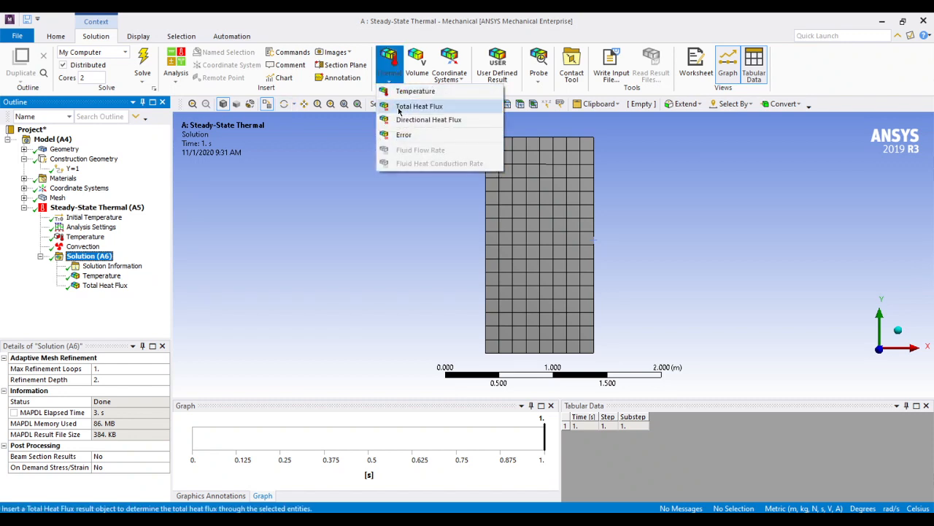
pyautogui.click(400, 92)
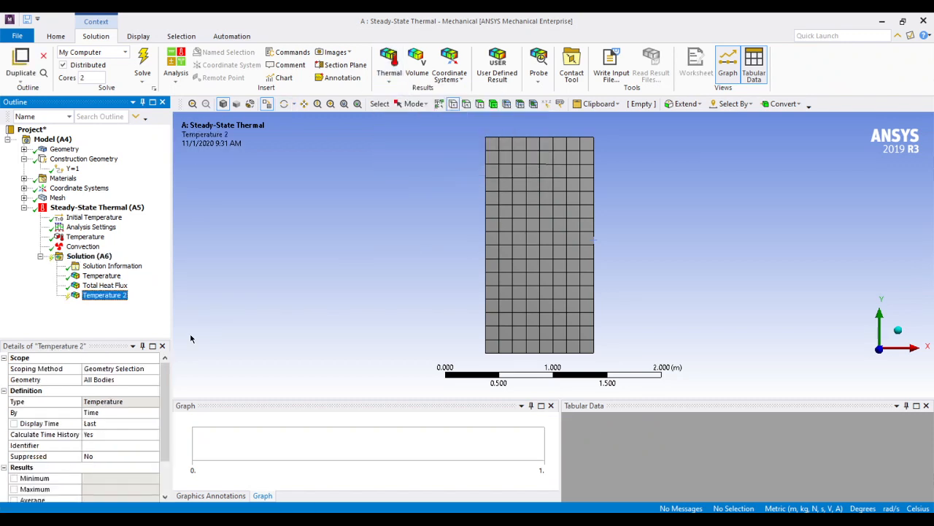
pyautogui.click(127, 366)
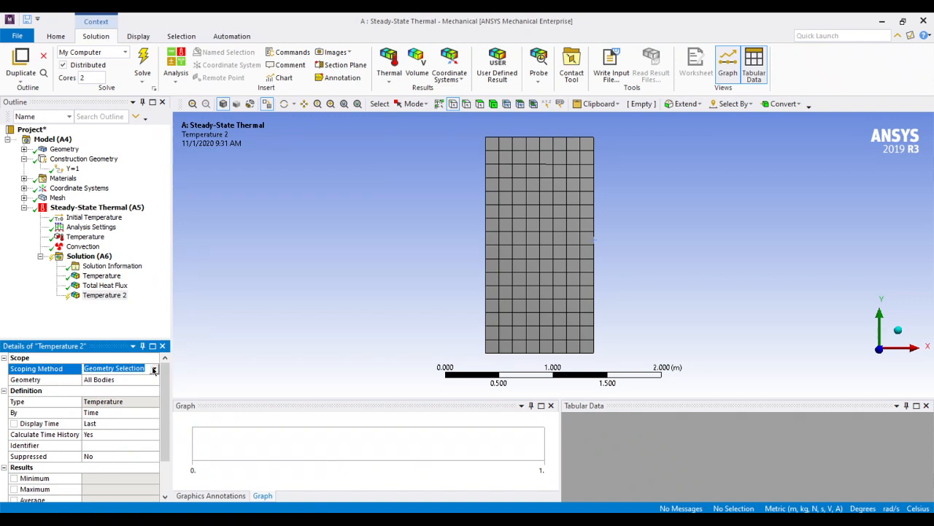
pyautogui.click(154, 370)
pyautogui.click(120, 397)
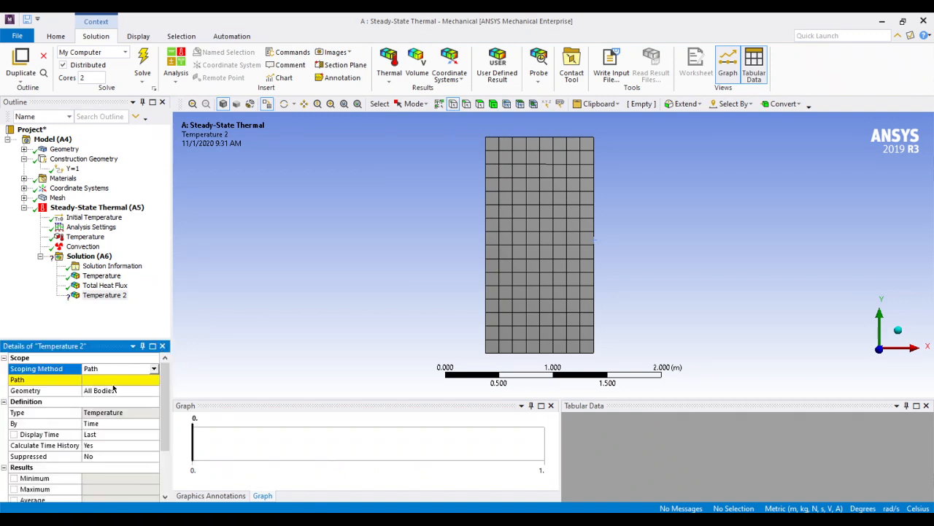
pyautogui.click(121, 379)
pyautogui.click(153, 381)
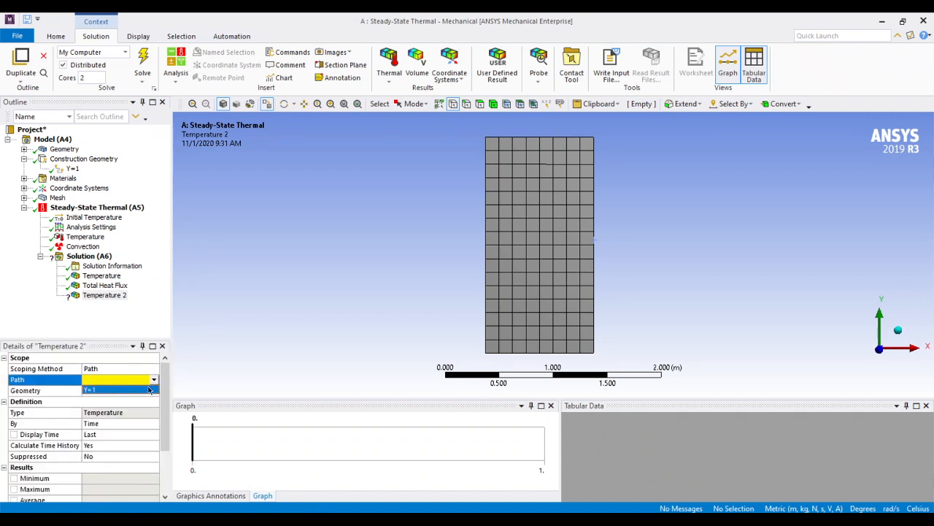
pyautogui.click(124, 389)
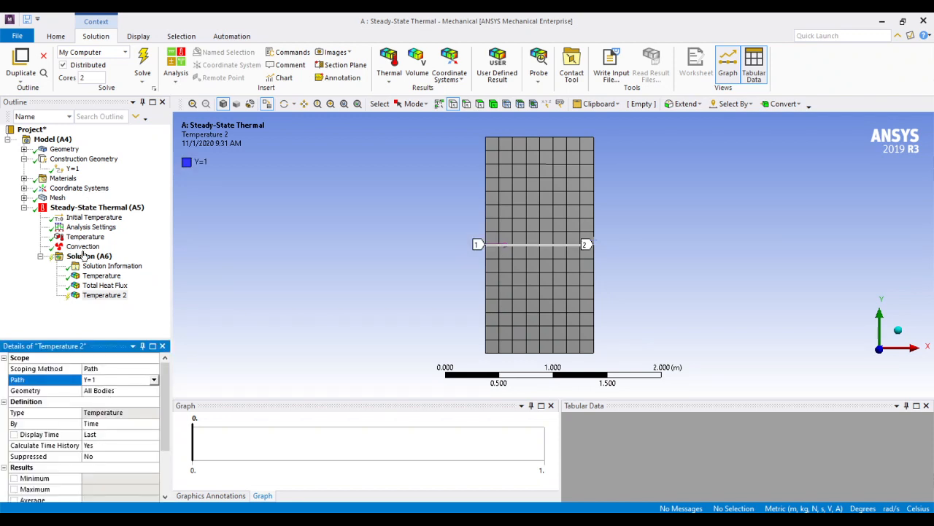
# Evaluate all results and view the temperature contour along the Y=1 path up close.
pyautogui.rightClick(104, 294)
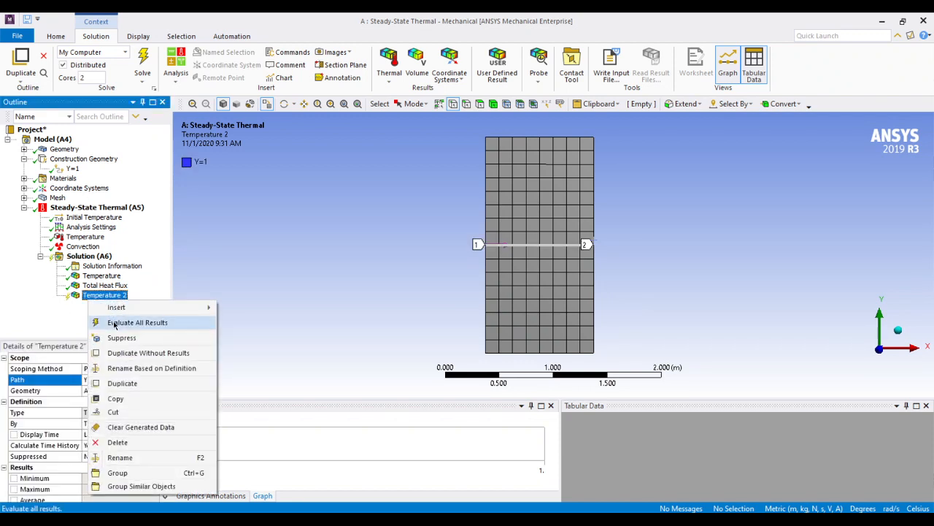
pyautogui.click(192, 321)
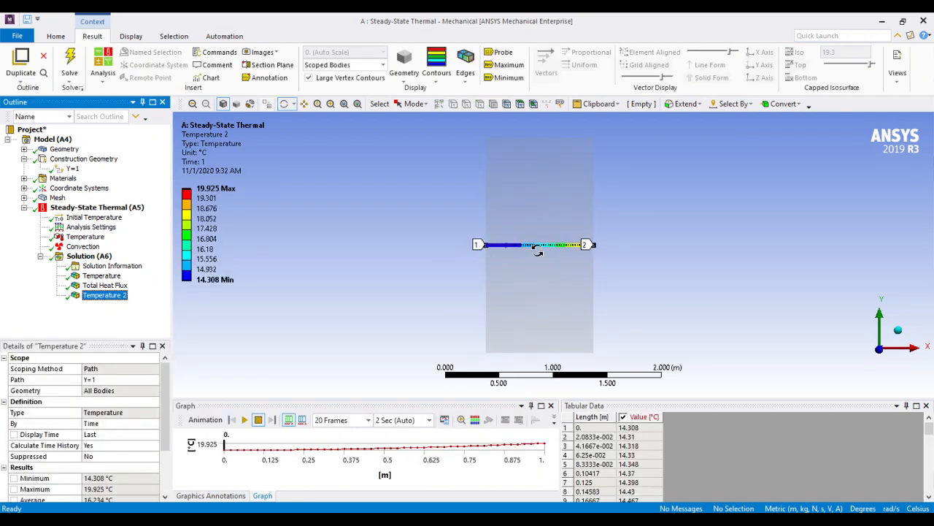
pyautogui.scroll(2, 536, 250)
pyautogui.scroll(2, 537, 250)
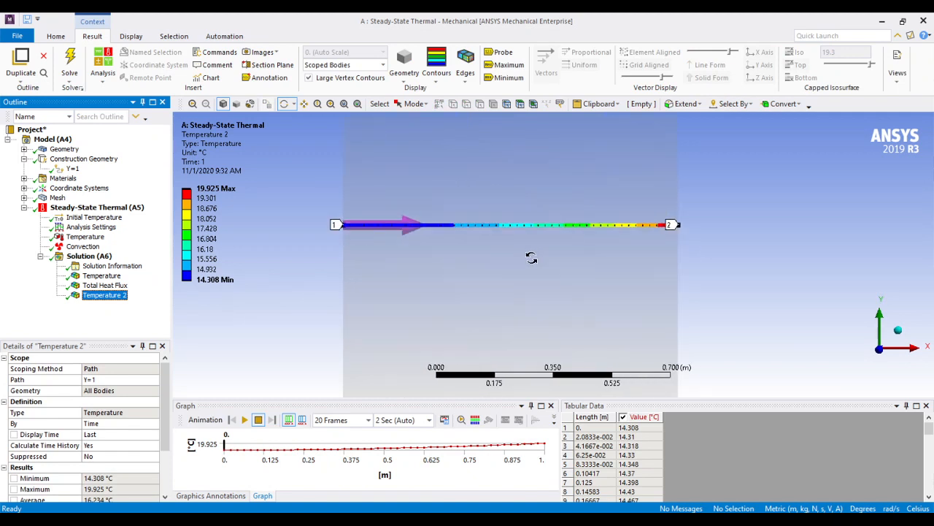
# Check the Y=1 path's number of sampling points, and examine the Temperature 2 values tabulated from its start to its end.
pyautogui.click(73, 168)
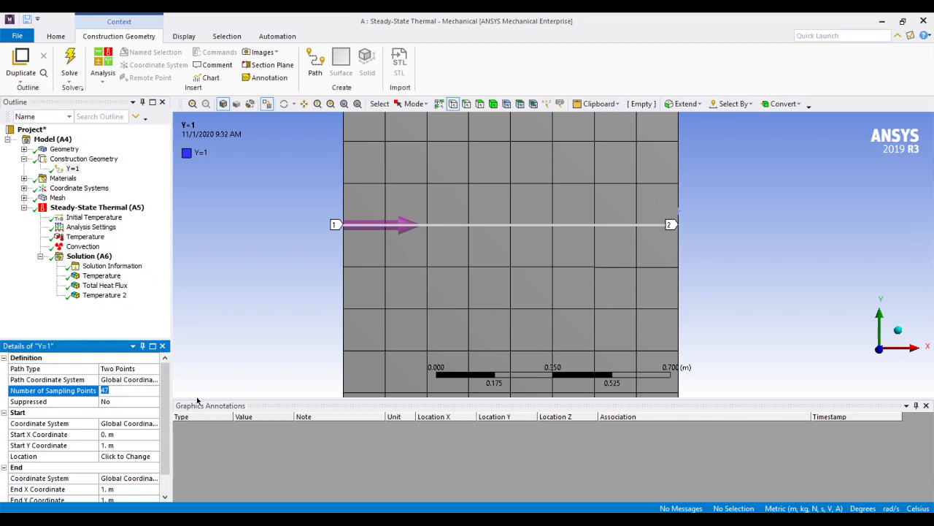
pyautogui.click(104, 295)
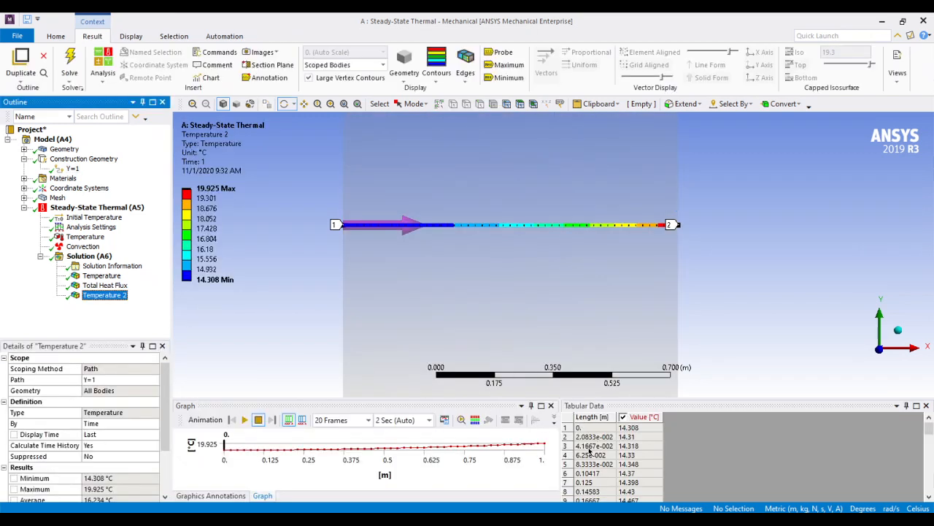
pyautogui.click(590, 451)
pyautogui.scroll(-13, 591, 460)
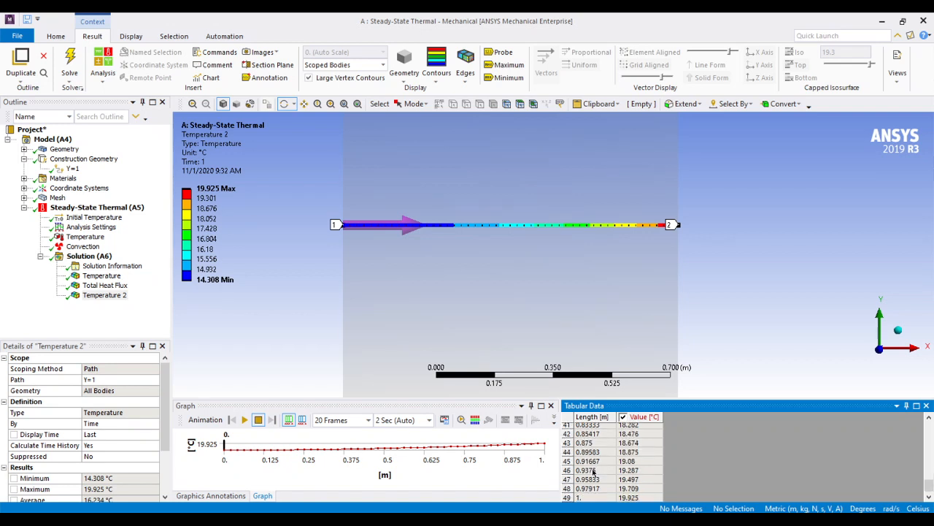
pyautogui.click(586, 497)
pyautogui.scroll(13, 577, 490)
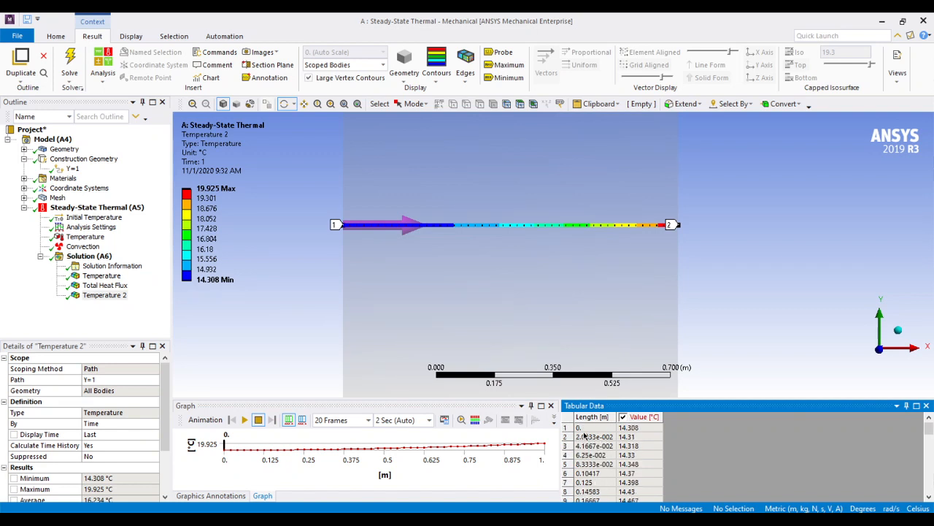
pyautogui.scroll(-13, 584, 493)
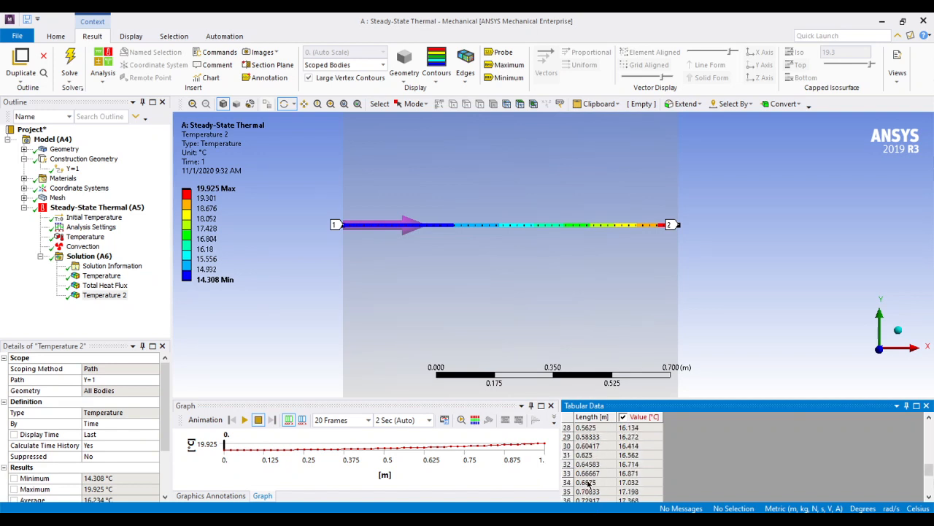
pyautogui.click(589, 496)
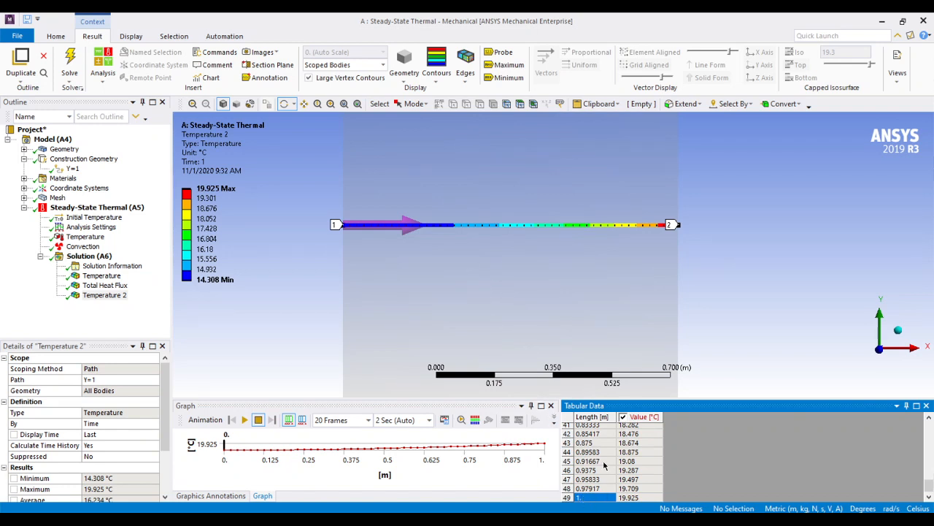
pyautogui.scroll(13, 627, 473)
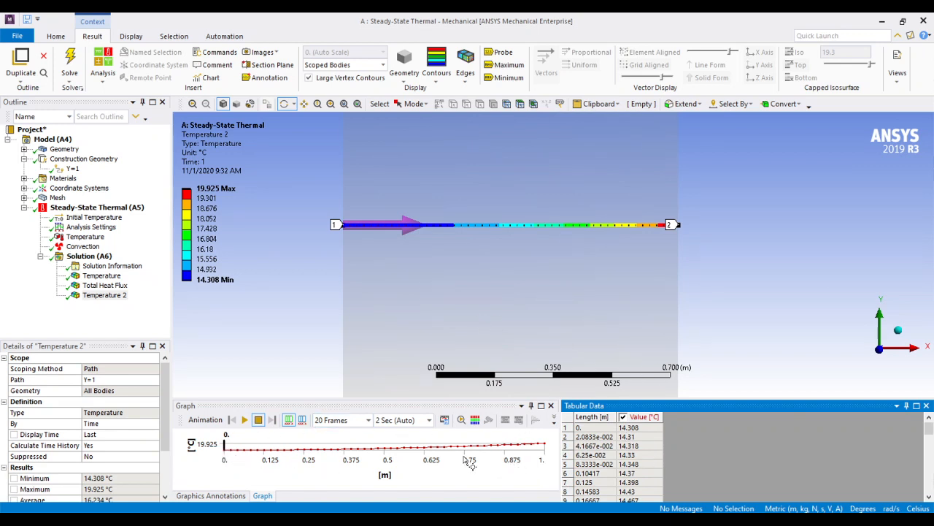
# Play the animation of the temperature along the Y=1 path and pause it.
pyautogui.click(245, 420)
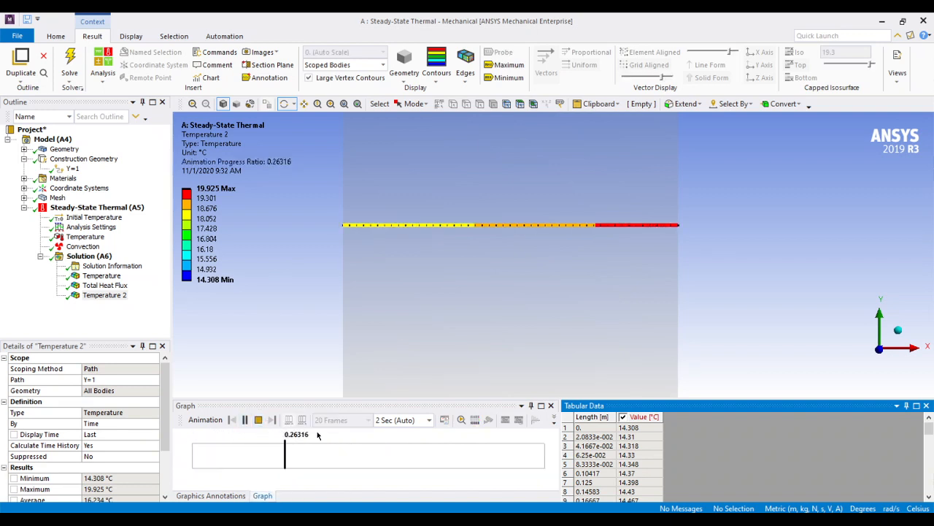
pyautogui.click(245, 419)
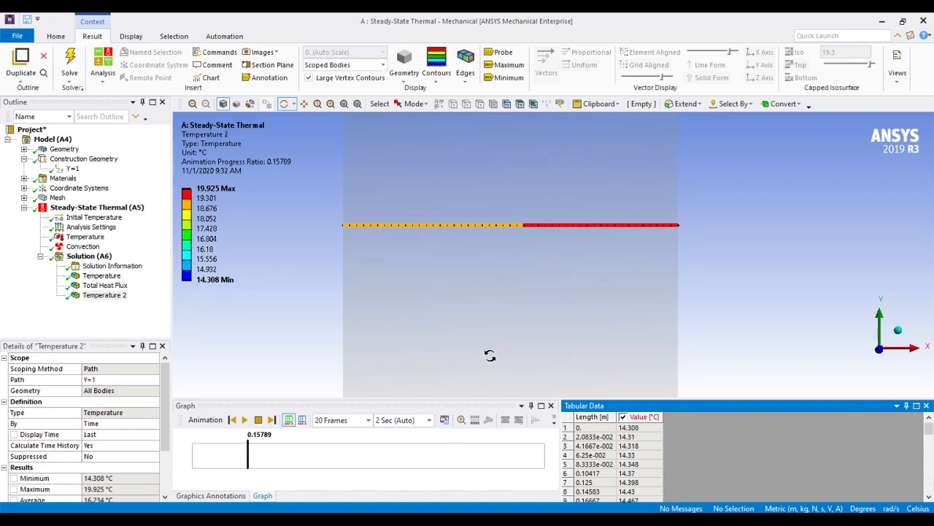
pyautogui.scroll(1, 580, 320)
pyautogui.scroll(-3, 580, 319)
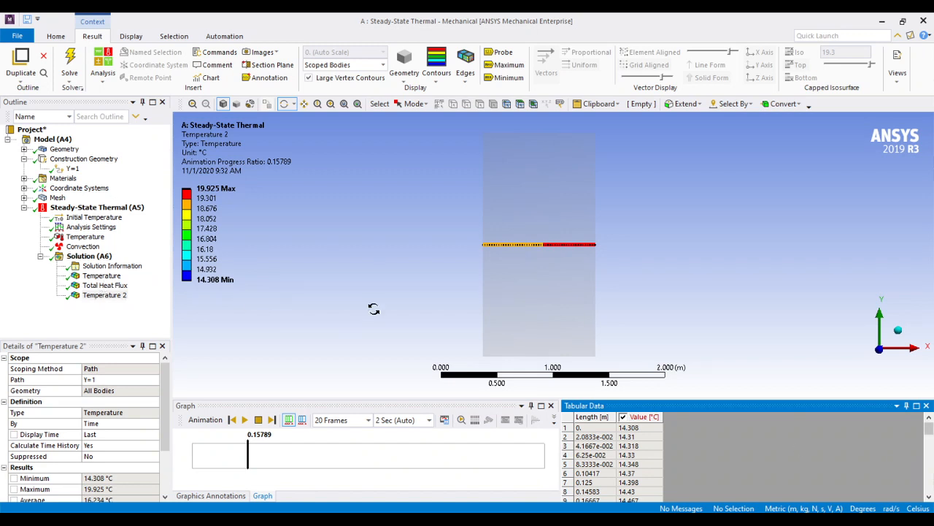
# Add a second two-point path to the construction geometry, keeping its start at X 0 m and Y 0 m.
pyautogui.click(57, 139)
pyautogui.click(464, 87)
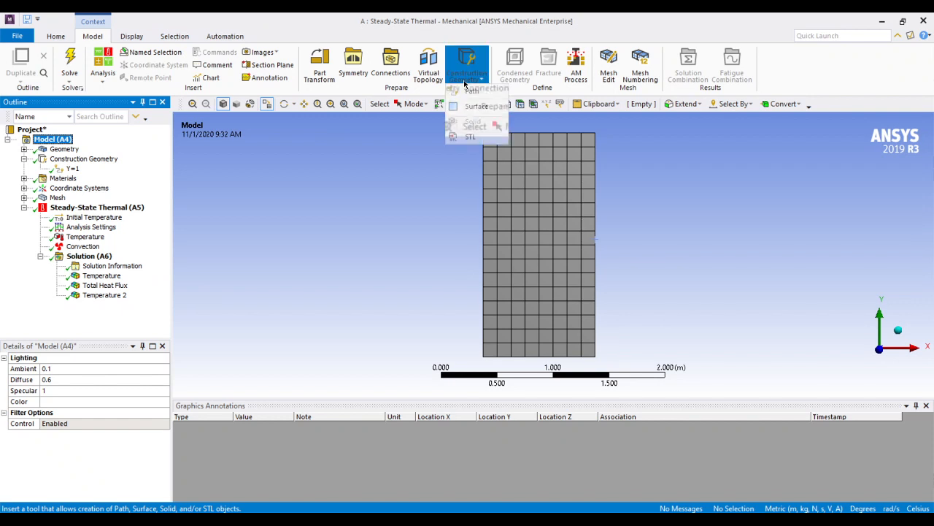
pyautogui.click(471, 92)
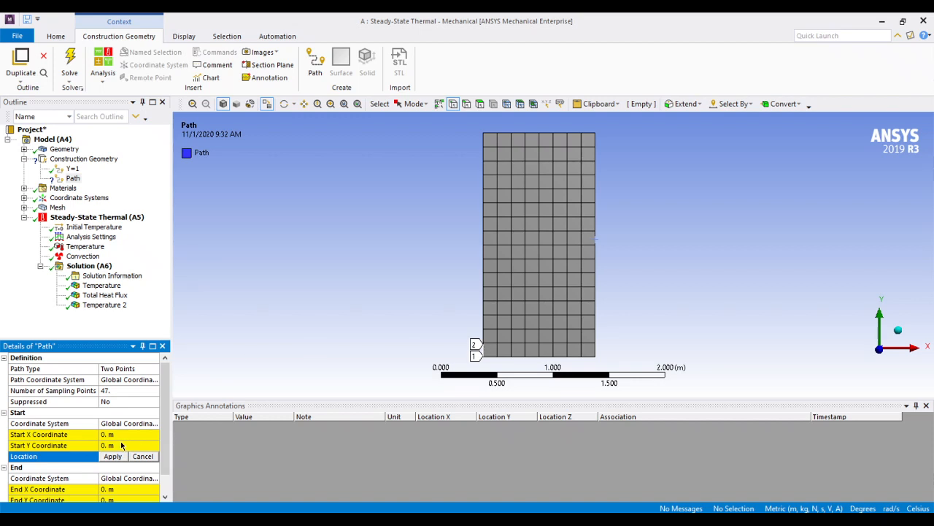
pyautogui.click(117, 434)
pyautogui.click(121, 446)
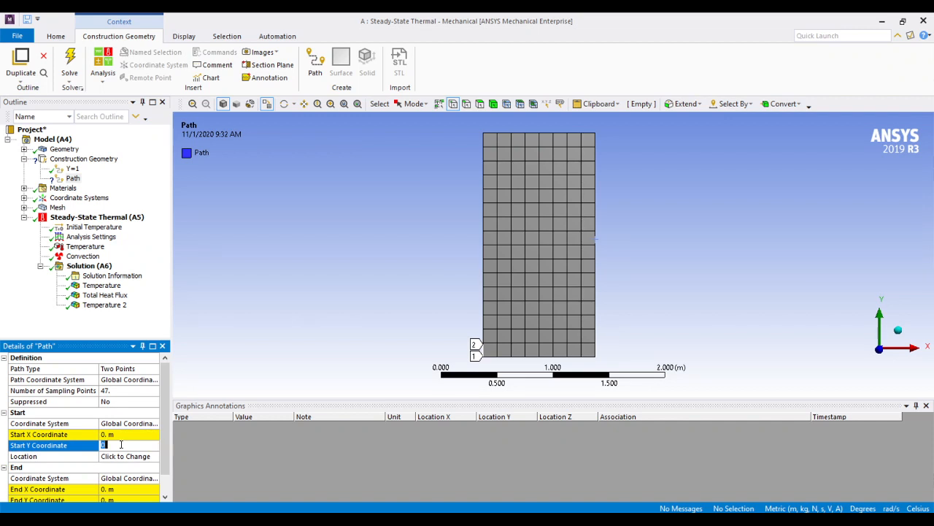
pyautogui.press('Return')
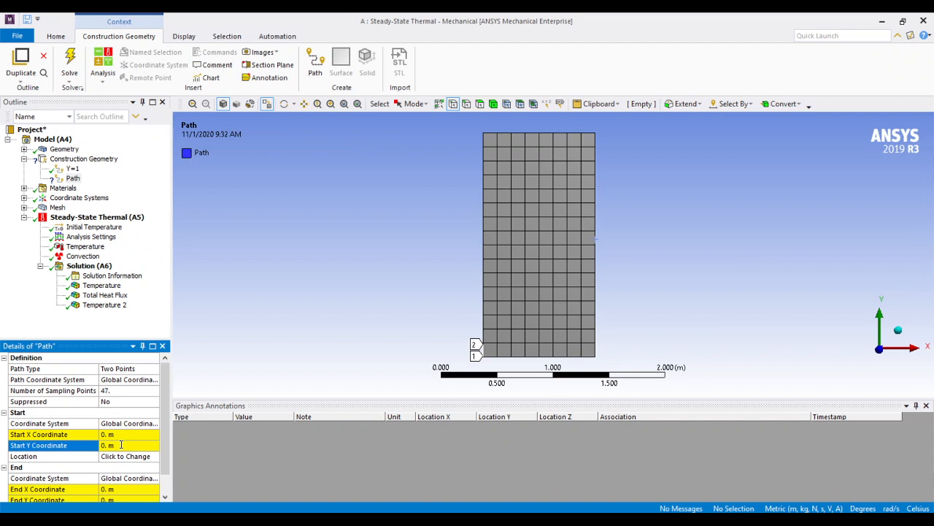
pyautogui.click(121, 456)
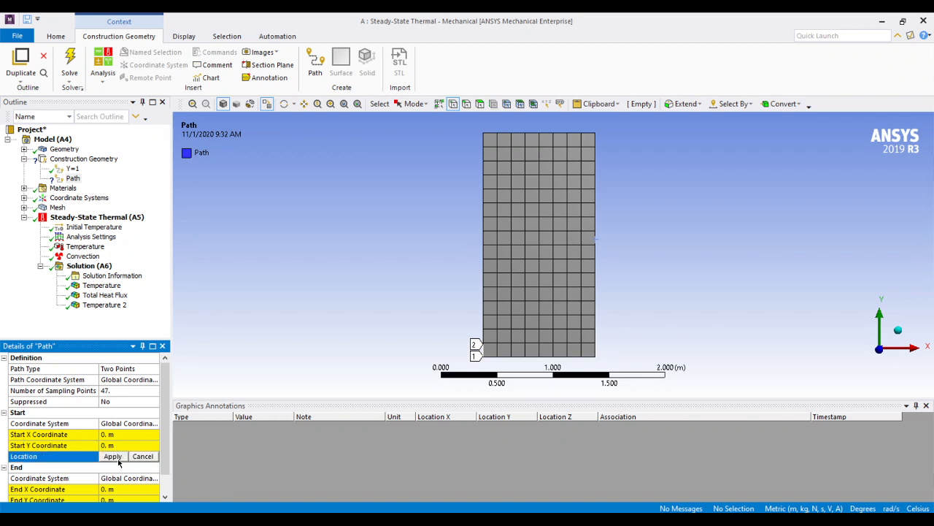
pyautogui.click(117, 458)
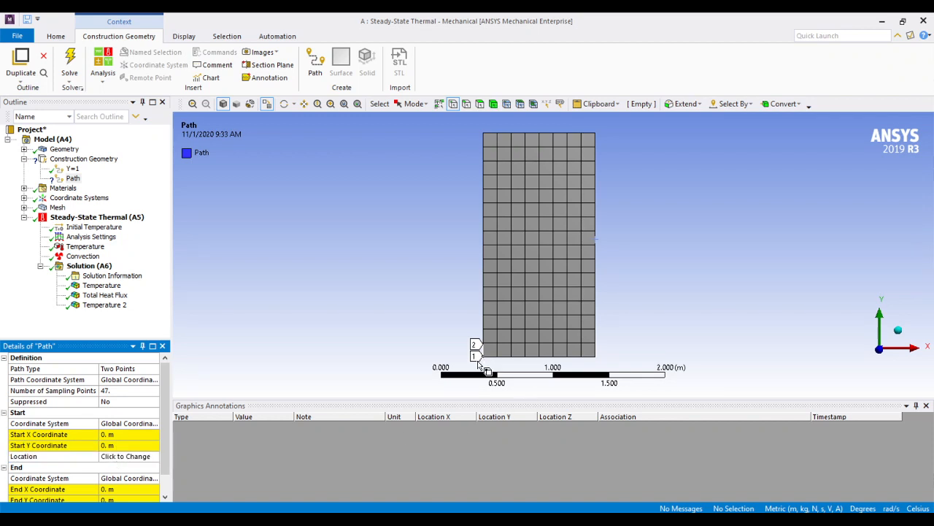
# Set the new path's end X coordinate to 1 m so it runs along the rectangle's bottom edge.
pyautogui.scroll(-1, 121, 465)
pyautogui.click(113, 467)
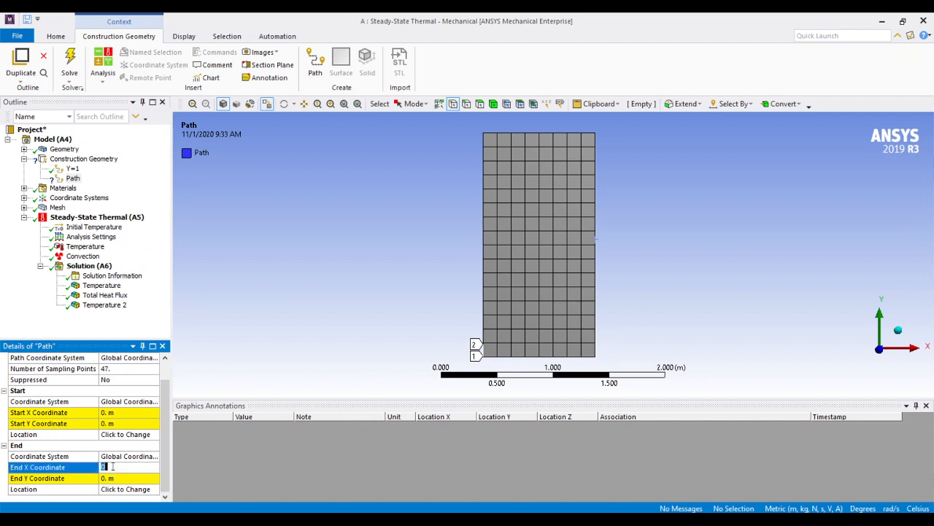
pyautogui.write('1')
pyautogui.press('Return')
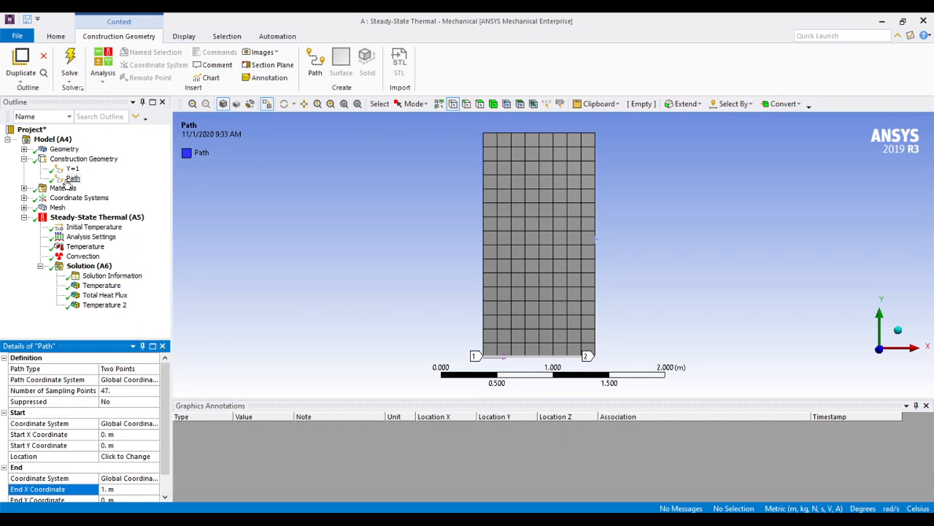
# Add a third Temperature result to the Solution and scope it to the new bottom-edge path.
pyautogui.click(82, 266)
pyautogui.rightClick(82, 266)
pyautogui.moveTo(136, 270)
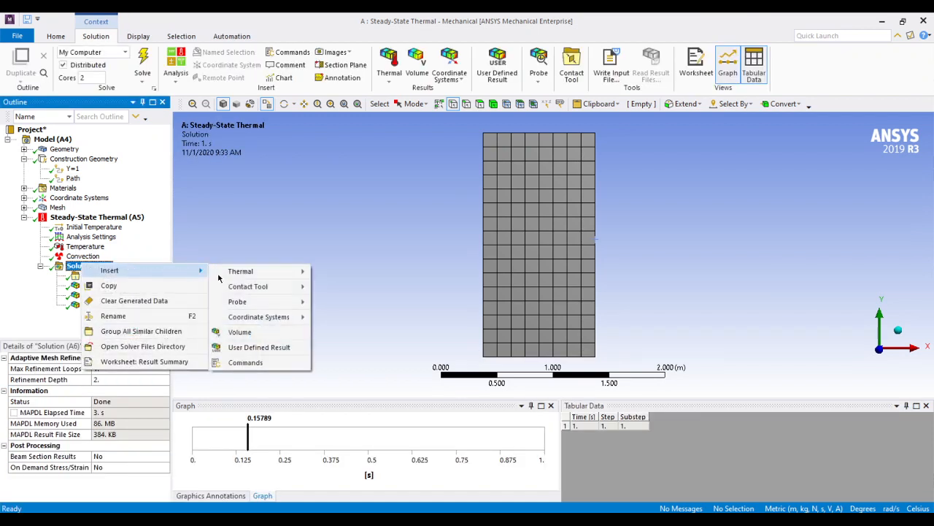
pyautogui.click(321, 273)
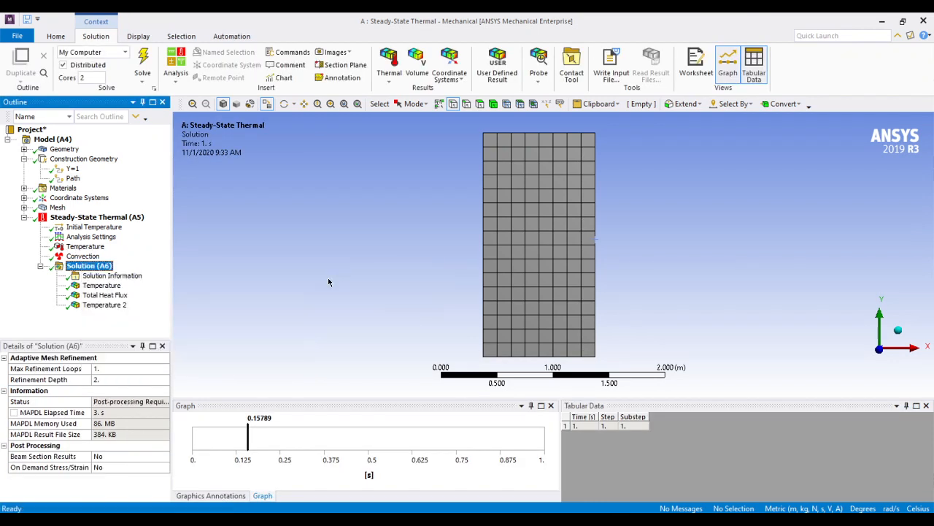
pyautogui.click(142, 368)
pyautogui.click(143, 369)
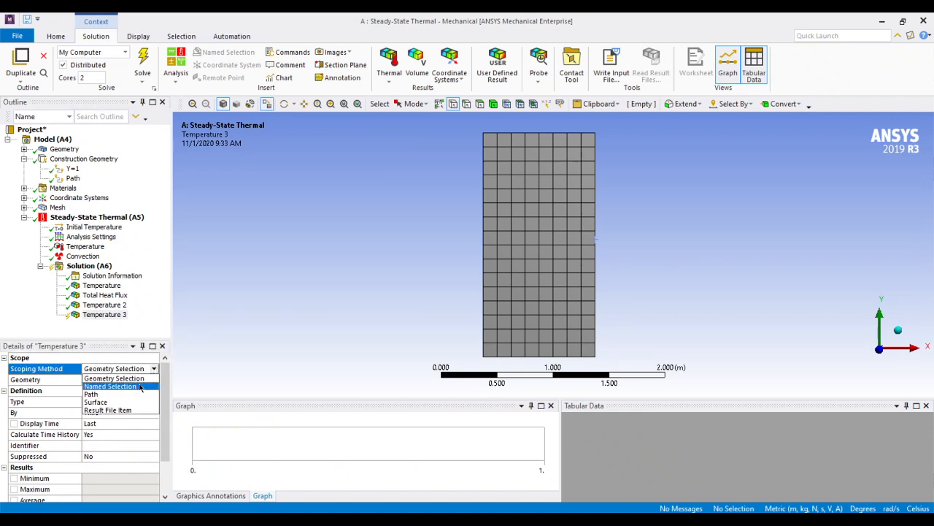
pyautogui.click(131, 393)
pyautogui.click(125, 380)
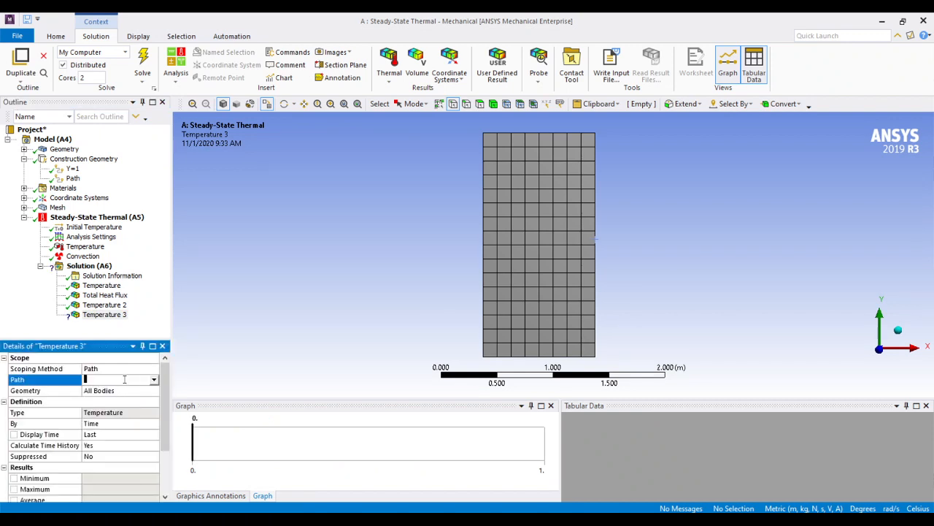
pyautogui.click(154, 379)
pyautogui.click(131, 392)
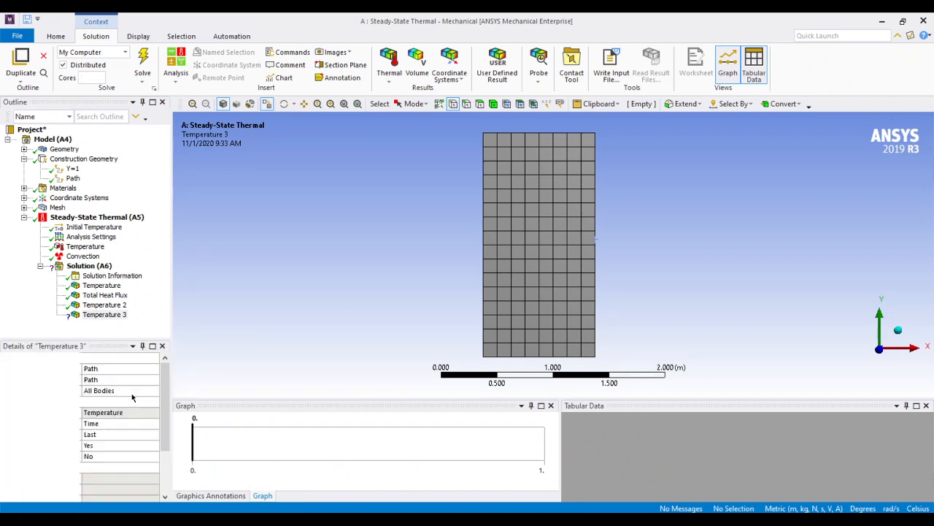
# Evaluate all results and examine the Temperature 3 values tabulated along the bottom-edge path.
pyautogui.rightClick(101, 315)
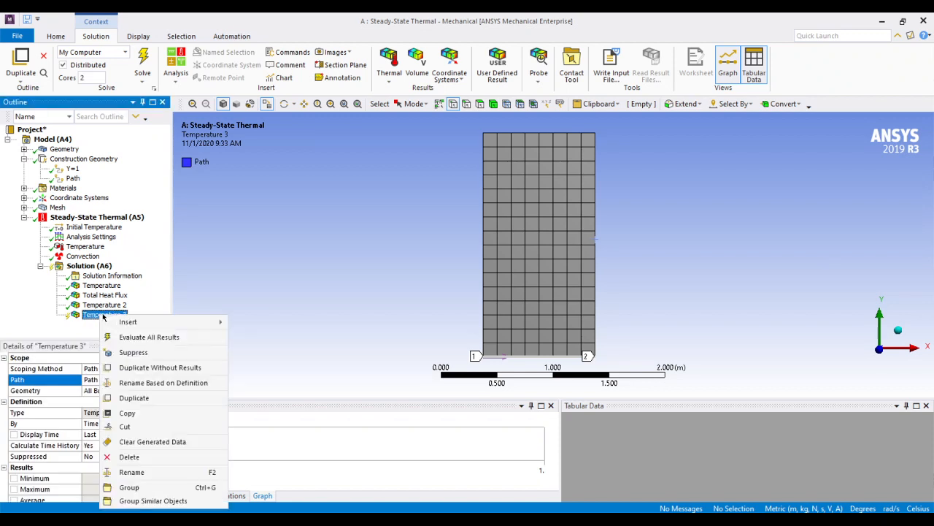
pyautogui.click(134, 338)
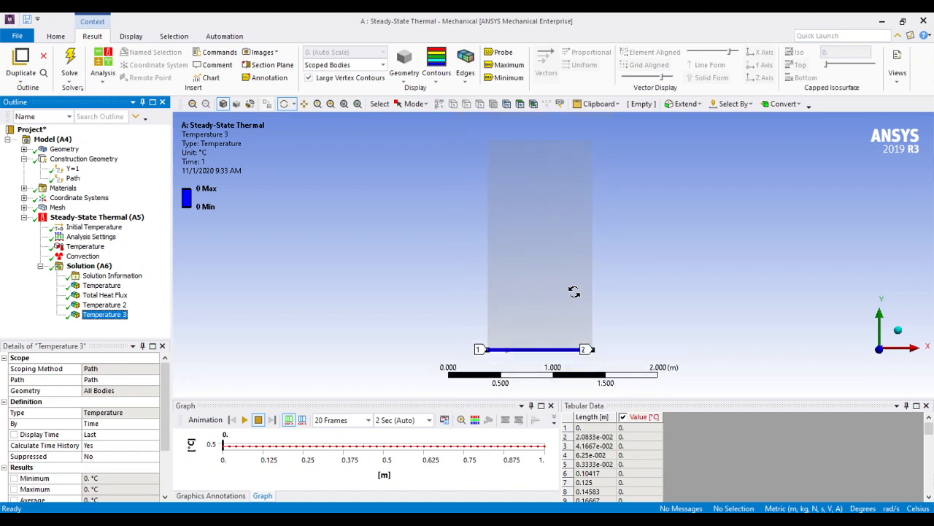
pyautogui.scroll(-1, 575, 291)
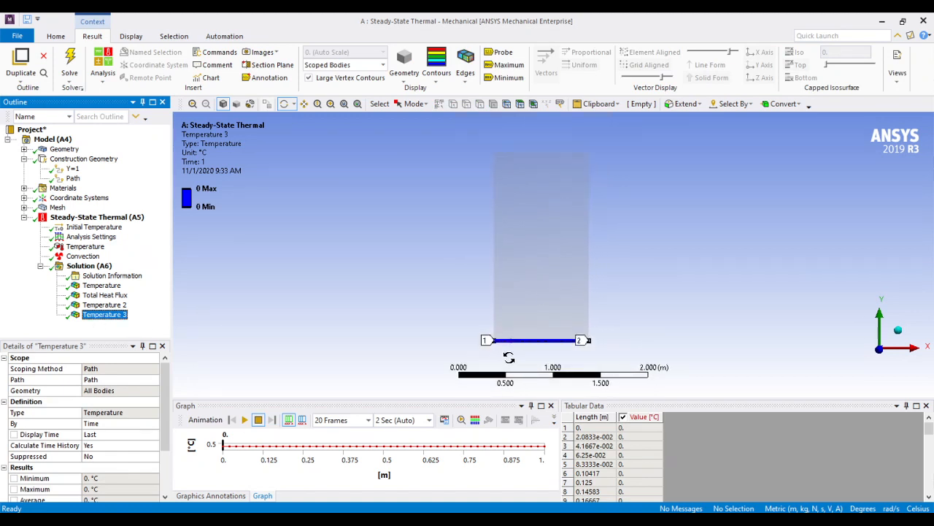
pyautogui.scroll(1, 554, 346)
pyautogui.scroll(-3, 556, 343)
pyautogui.scroll(2, 558, 344)
pyautogui.scroll(-1, 558, 344)
pyautogui.scroll(1, 558, 344)
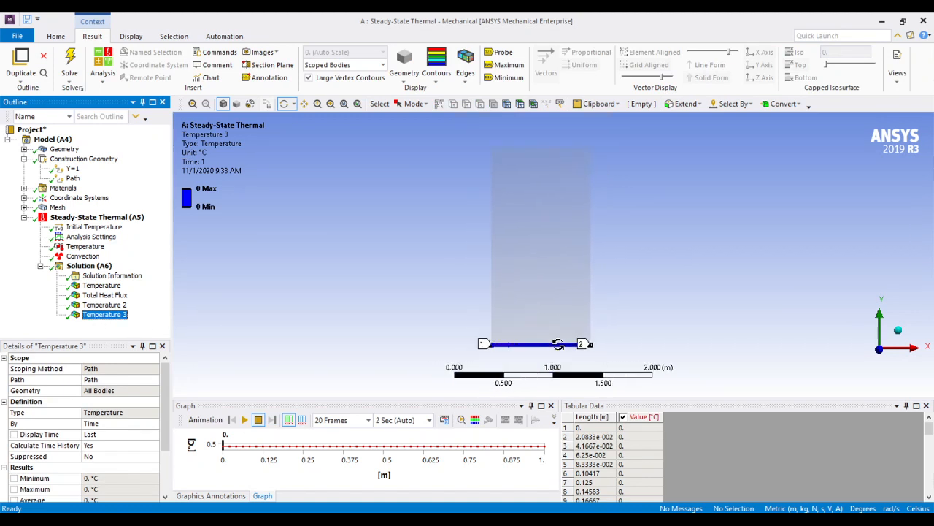
pyautogui.click(605, 458)
pyautogui.scroll(-13, 609, 467)
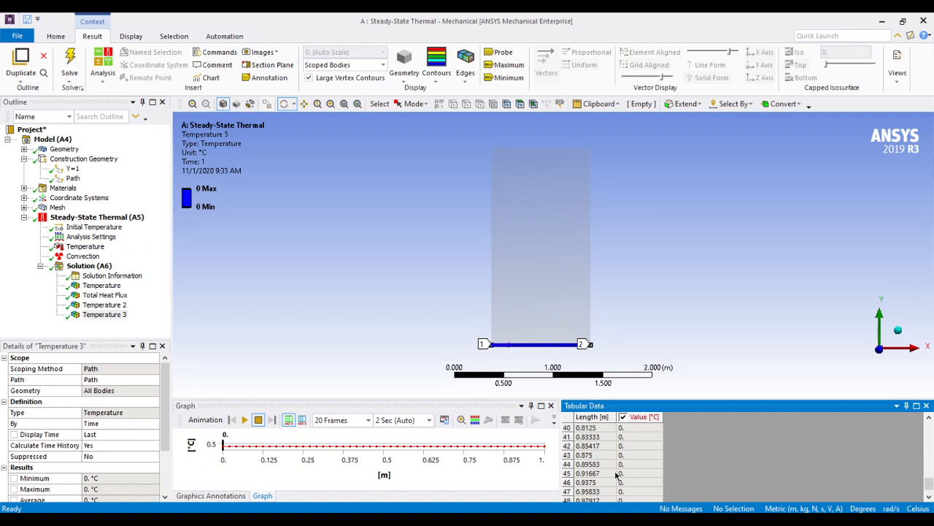
pyautogui.scroll(13, 614, 475)
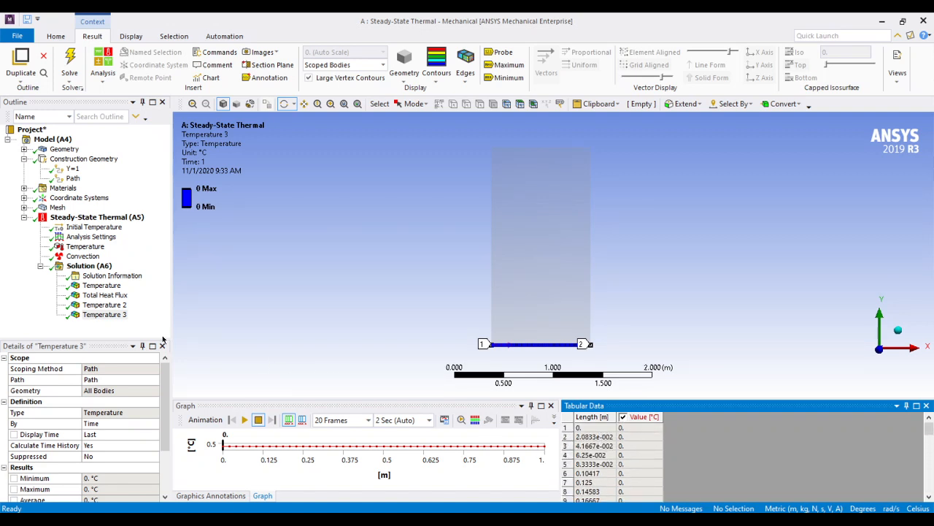
# Add a second Total Heat Flux result to the Solution and scope it to the bottom-edge path.
pyautogui.click(85, 267)
pyautogui.rightClick(85, 267)
pyautogui.moveTo(146, 271)
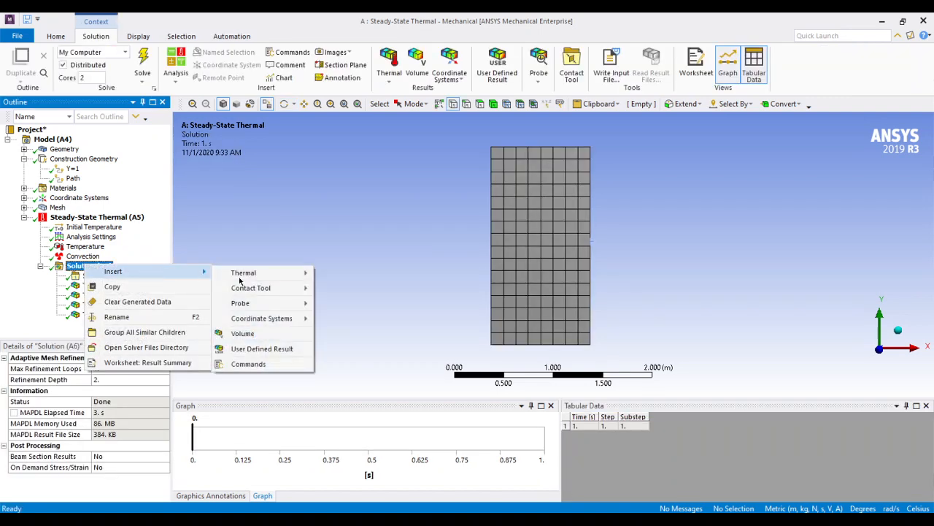
pyautogui.moveTo(248, 273)
pyautogui.click(356, 288)
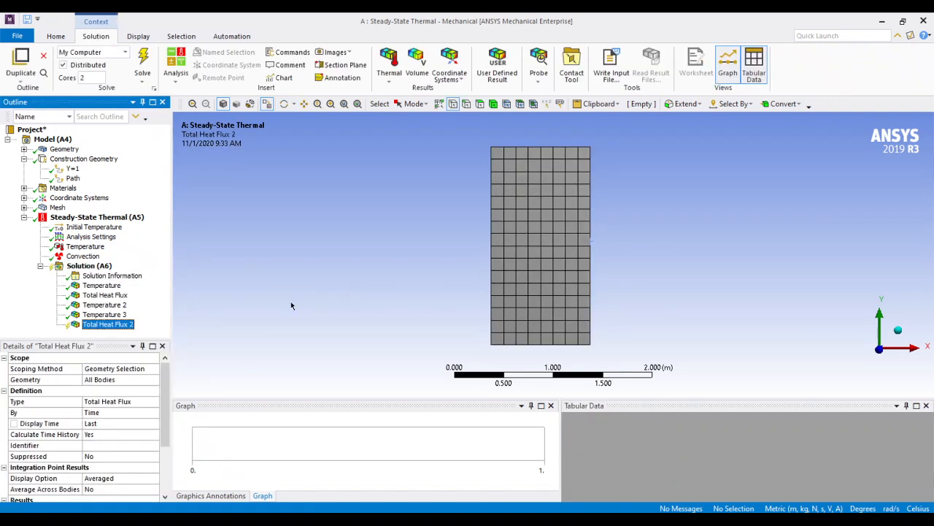
pyautogui.click(109, 368)
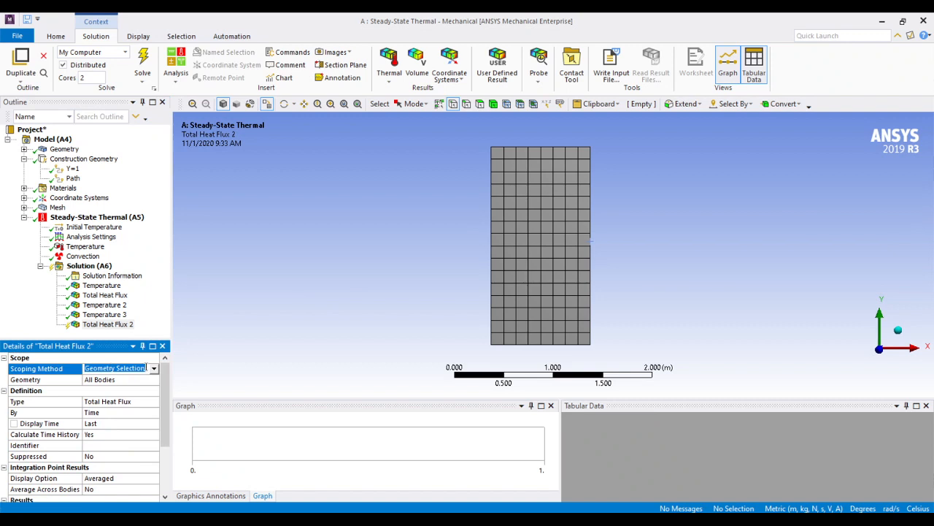
pyautogui.click(149, 368)
pyautogui.click(131, 395)
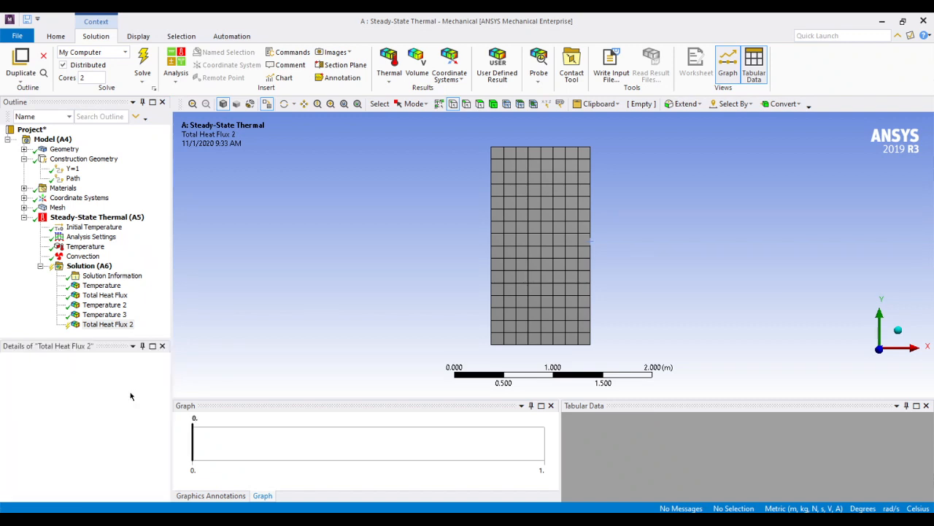
pyautogui.click(111, 379)
pyautogui.click(154, 379)
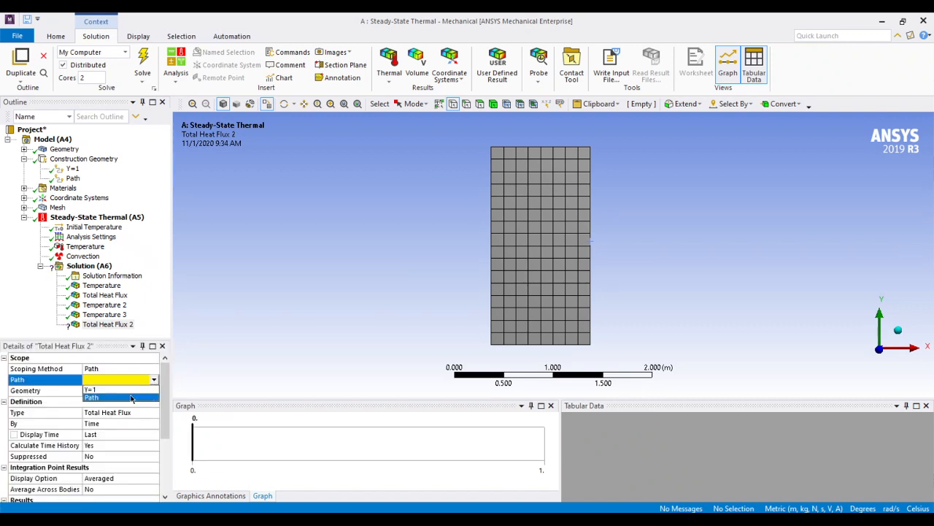
pyautogui.click(131, 398)
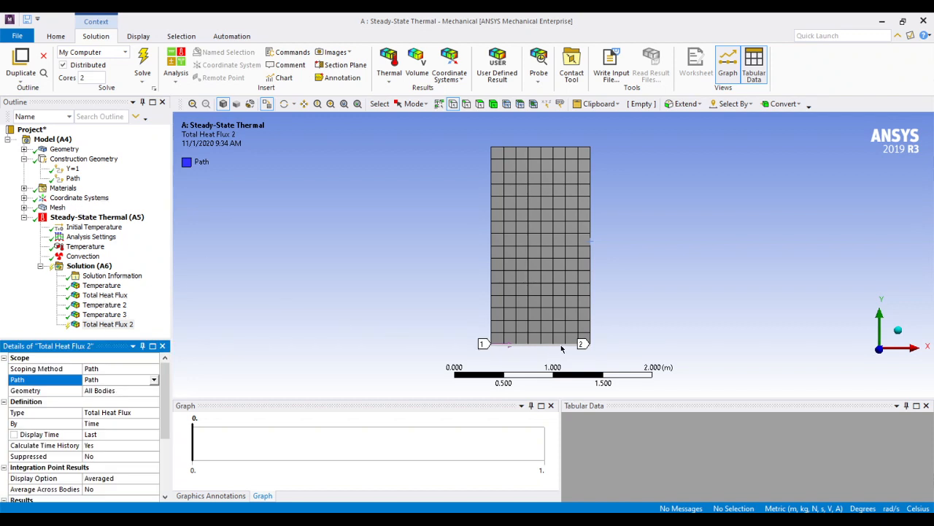
# Evaluate all results and examine the Total Heat Flux 2 values tabulated to the end of the bottom-edge path.
pyautogui.rightClick(121, 325)
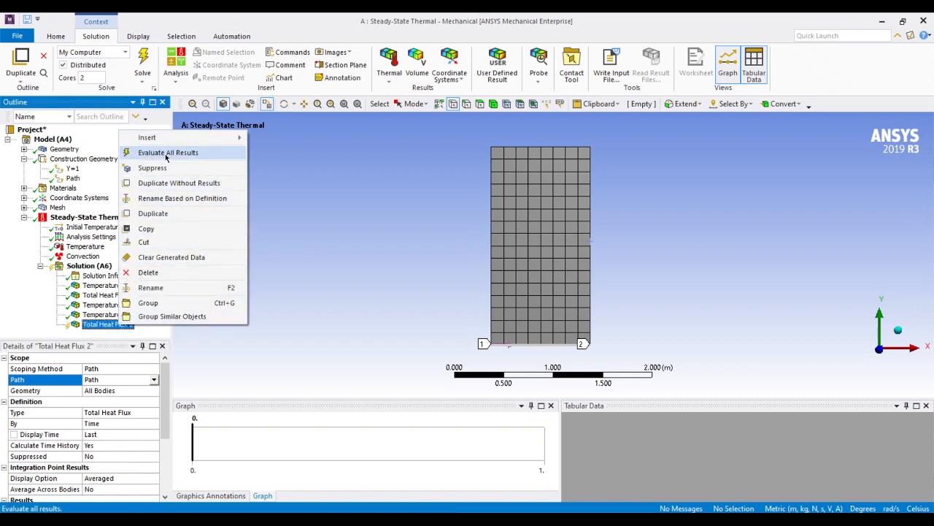
pyautogui.click(167, 157)
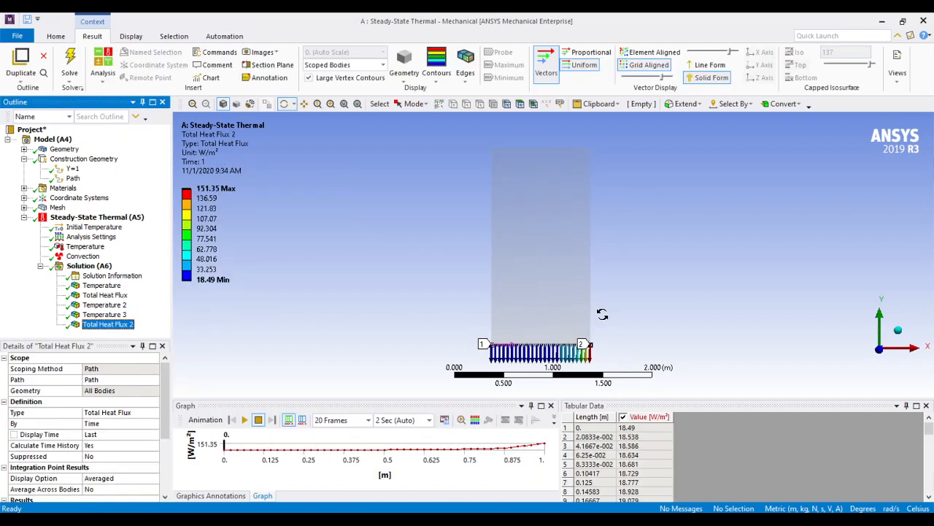
pyautogui.scroll(-2, 598, 318)
pyautogui.scroll(2, 592, 349)
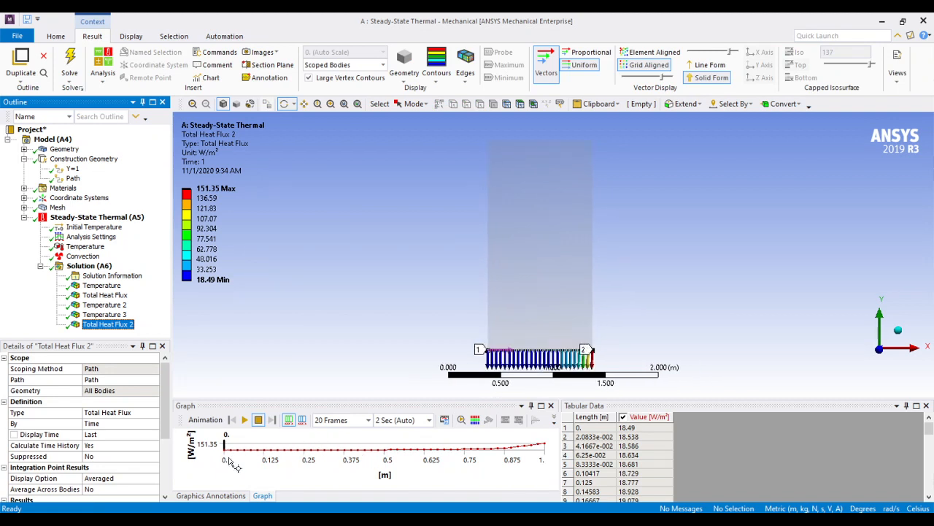
pyautogui.click(614, 448)
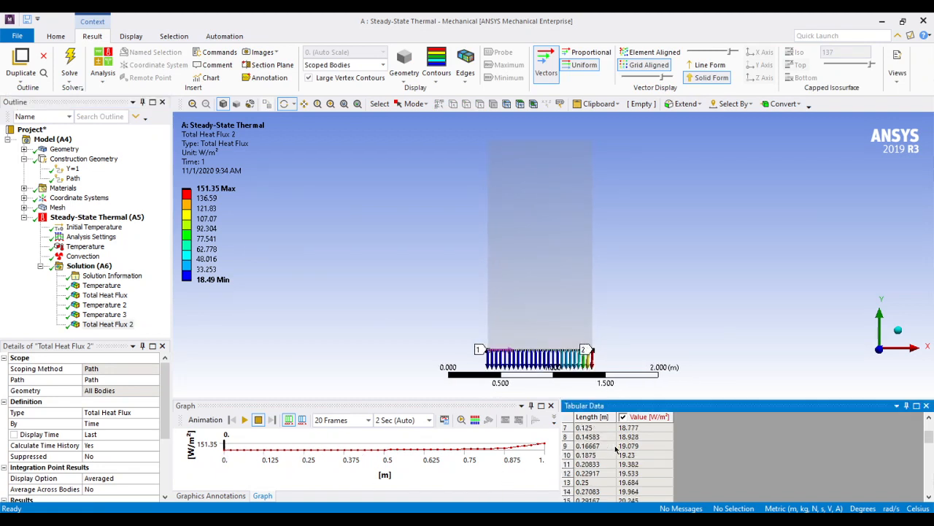
pyautogui.scroll(-13, 615, 447)
pyautogui.scroll(-1, 616, 447)
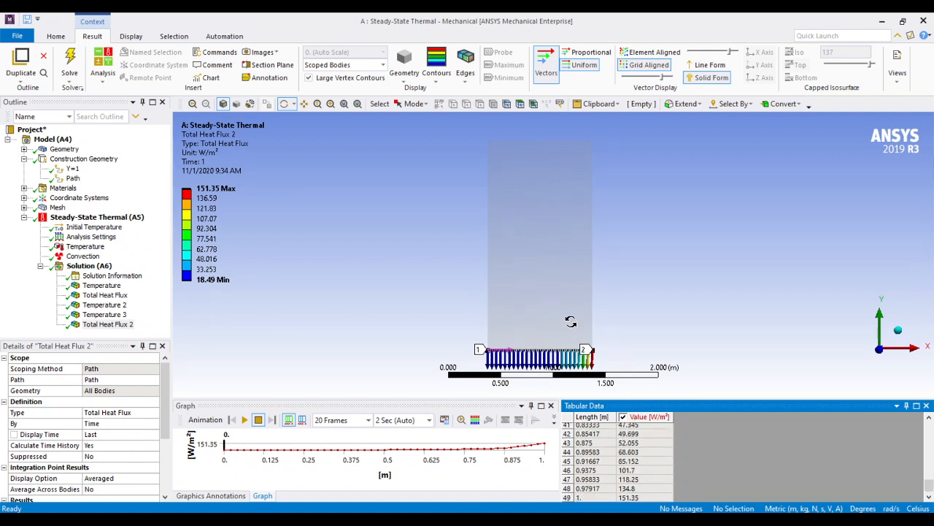
# Examine the Total Heat Flux 2 vectors along the bottom edge up close, play their animation and inspect the plate tilted.
pyautogui.keyDown('ctrl'); pyautogui.moveTo(571, 319); pyautogui.dragTo(533, 209, button='middle'); pyautogui.keyUp('ctrl')
pyautogui.scroll(3, 457, 244)
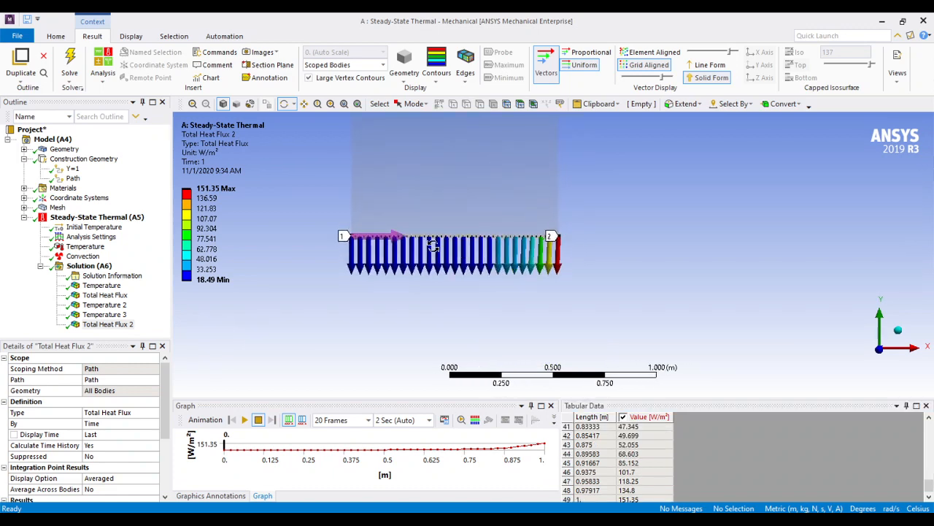
pyautogui.keyDown('ctrl'); pyautogui.moveTo(457, 245); pyautogui.dragTo(515, 268, button='middle'); pyautogui.keyUp('ctrl')
pyautogui.scroll(2, 514, 268)
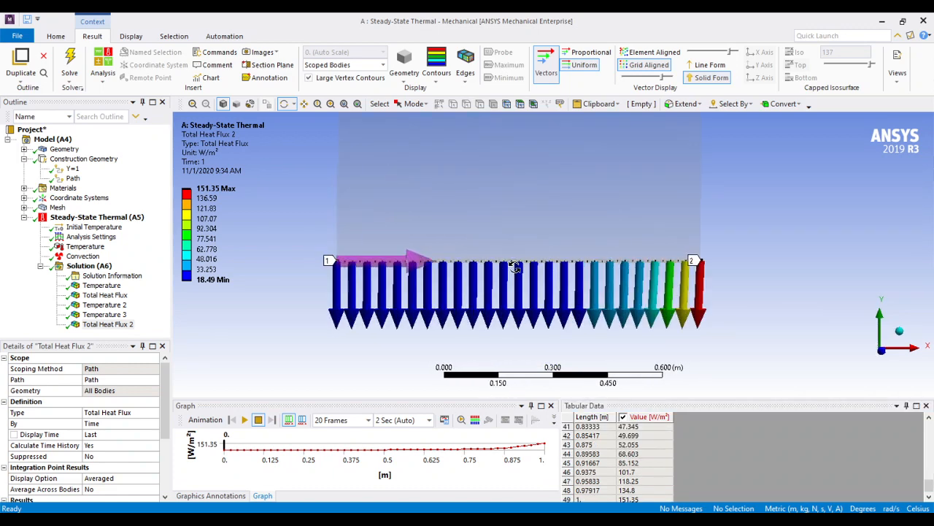
pyautogui.click(245, 420)
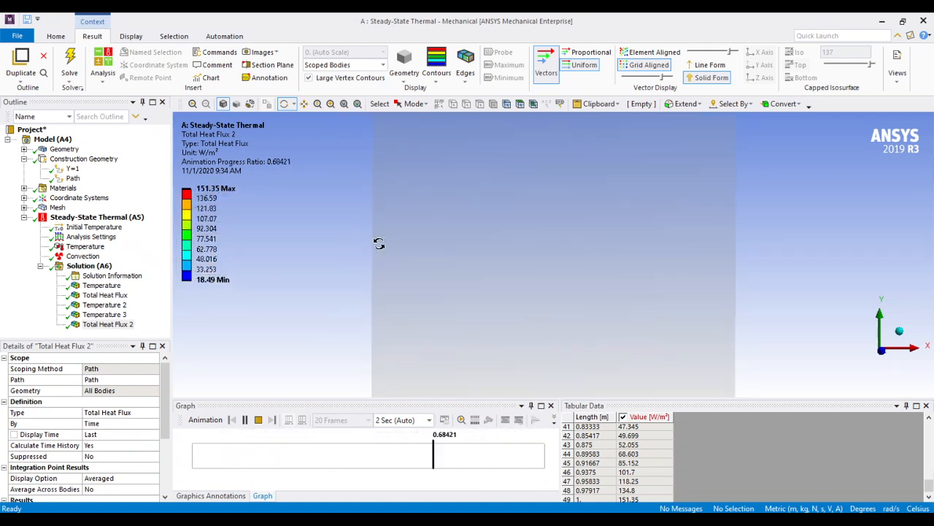
pyautogui.moveTo(507, 305); pyautogui.dragTo(490, 248)
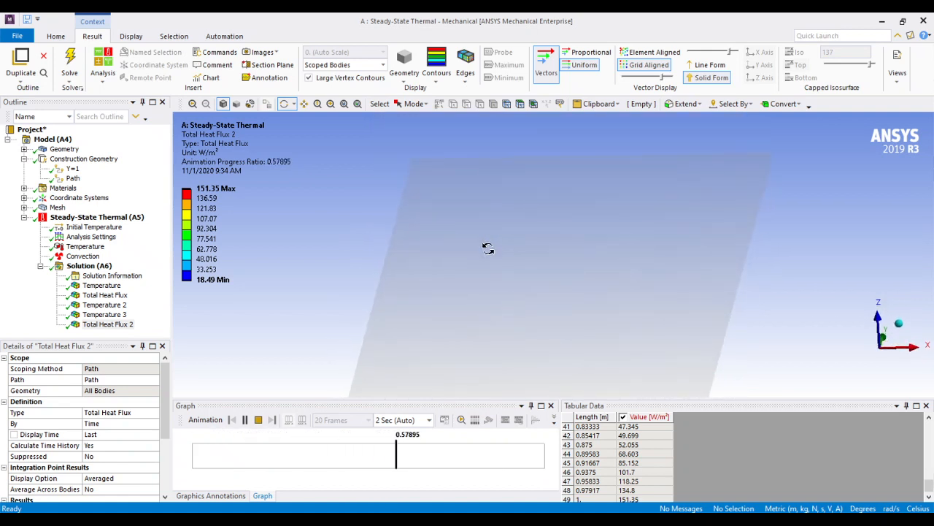
pyautogui.scroll(-6, 494, 277)
pyautogui.moveTo(493, 282); pyautogui.dragTo(497, 287)
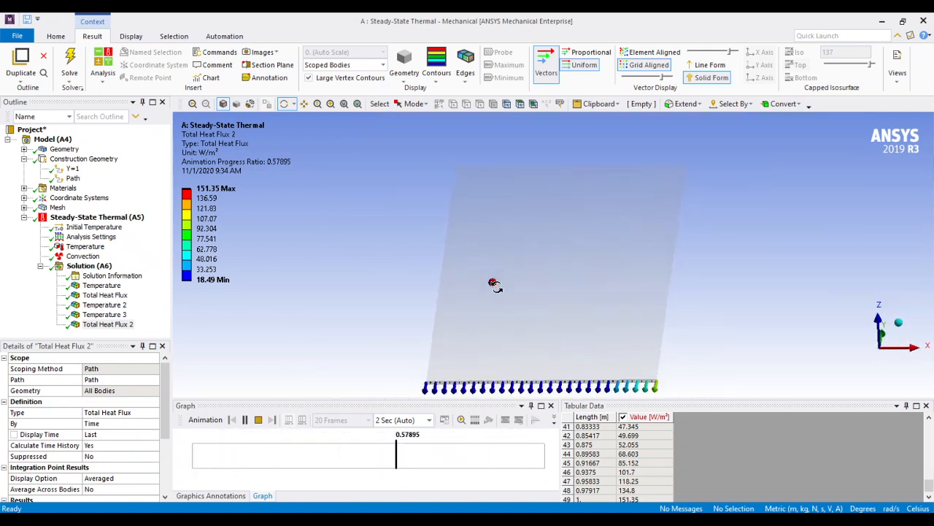
pyautogui.scroll(1, 497, 286)
pyautogui.scroll(-2, 496, 287)
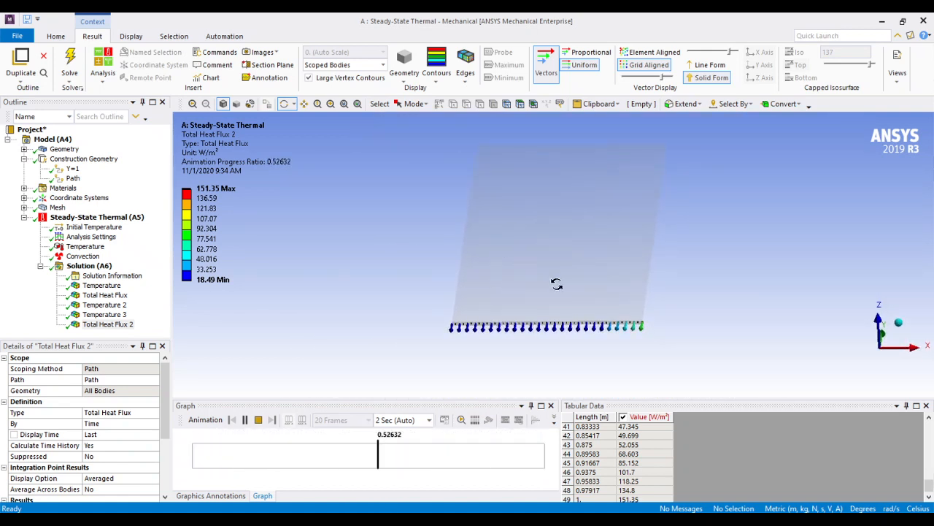
# Examine the animated bottom-edge heat flux vectors from above and in the front XY view.
pyautogui.click(879, 357)
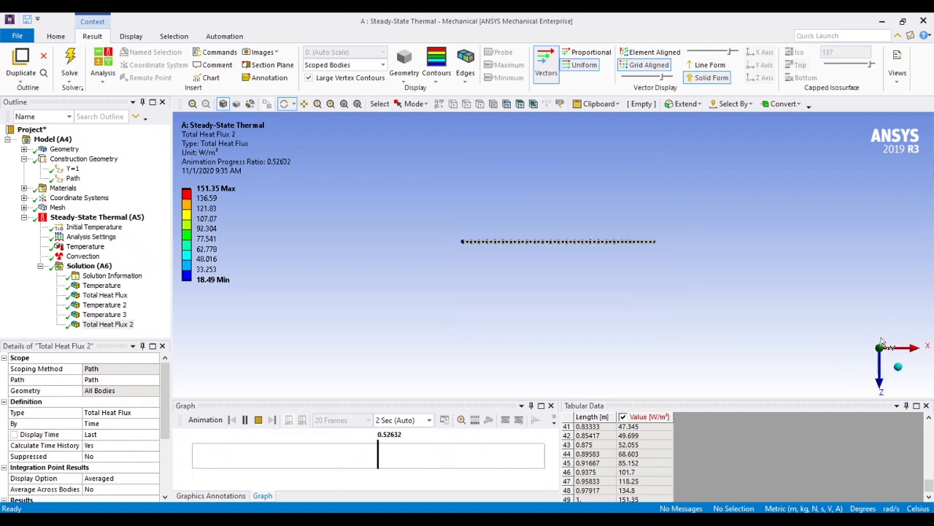
pyautogui.click(878, 362)
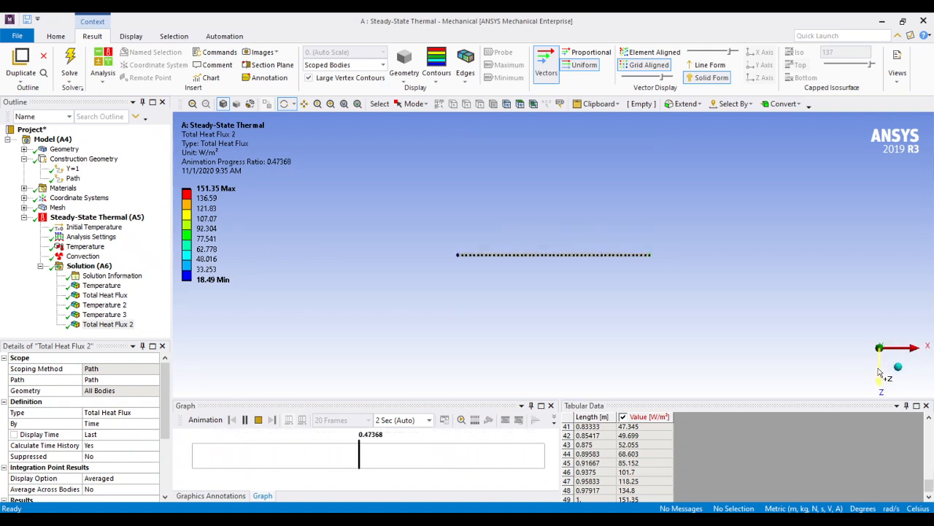
pyautogui.click(881, 374)
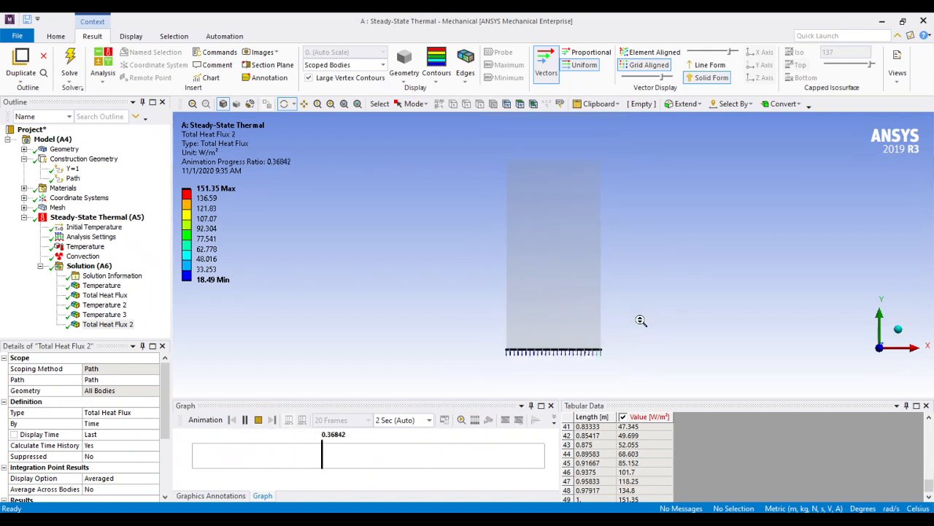
pyautogui.scroll(-1, 552, 370)
pyautogui.keyDown('ctrl'); pyautogui.moveTo(552, 369); pyautogui.dragTo(530, 274, button='middle'); pyautogui.keyUp('ctrl')
pyautogui.scroll(3, 554, 338)
pyautogui.scroll(2, 553, 339)
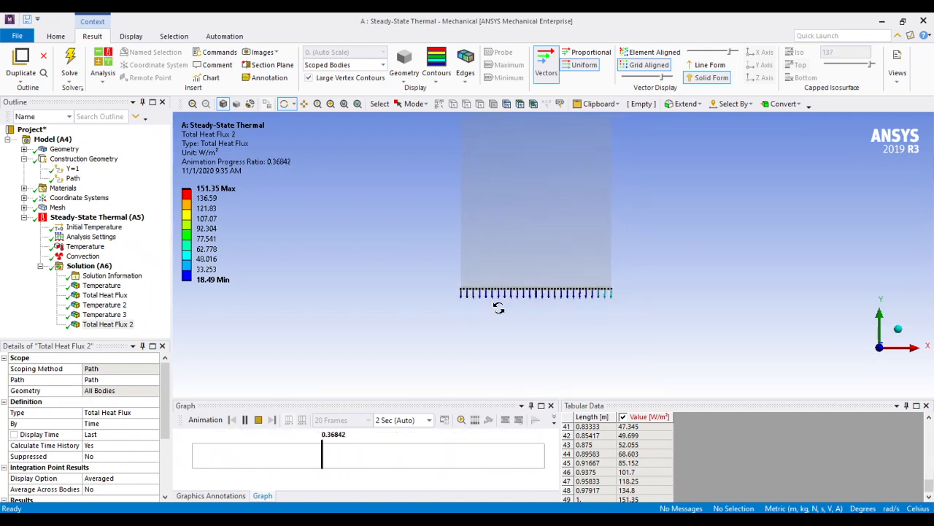
pyautogui.scroll(2, 500, 318)
pyautogui.scroll(1, 500, 318)
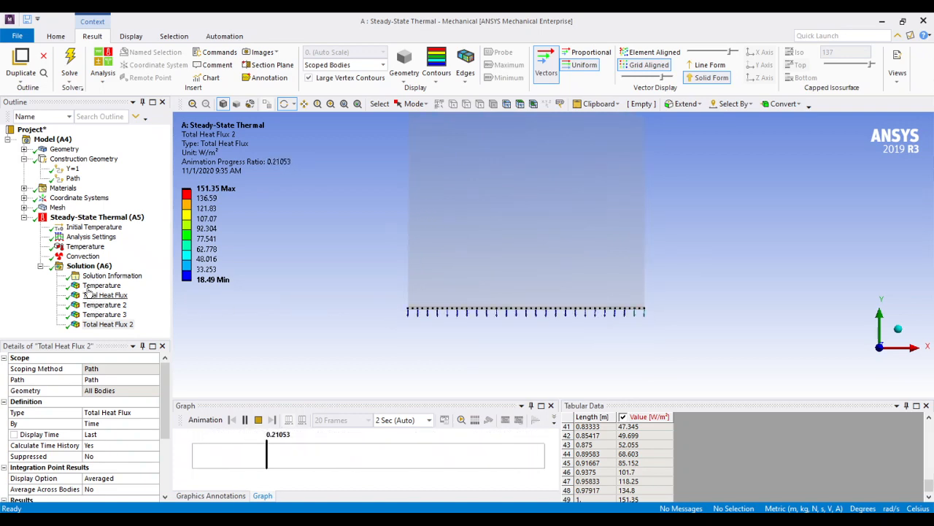
# Add a Reaction probe to the Solution and set its boundary condition to Temperature.
pyautogui.click(88, 266)
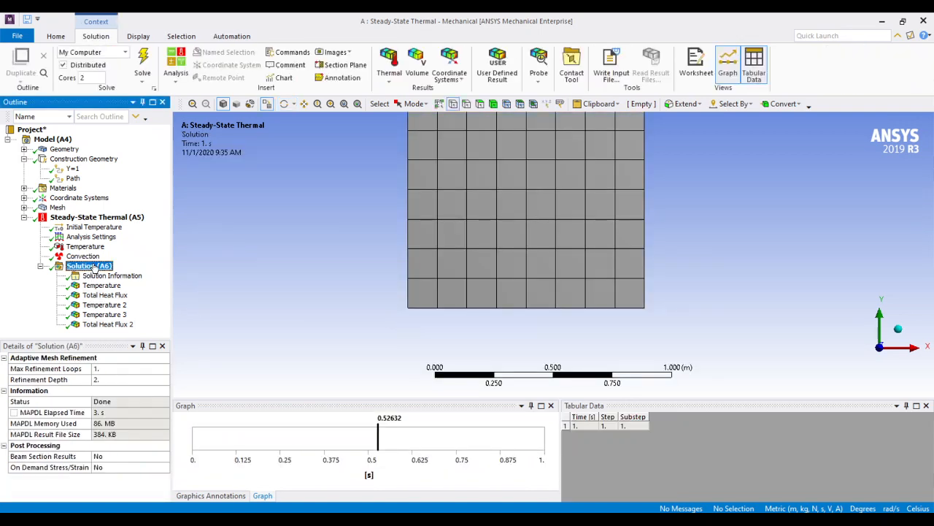
pyautogui.click(539, 73)
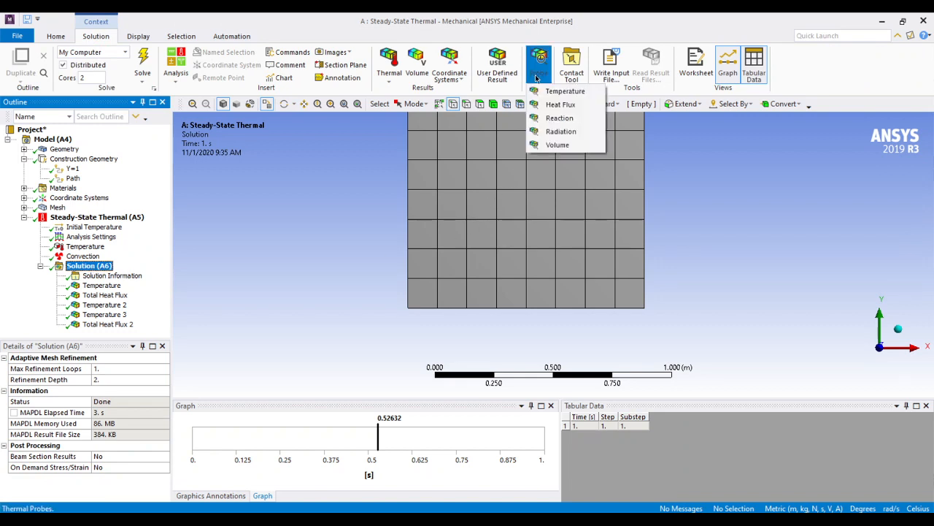
pyautogui.click(573, 118)
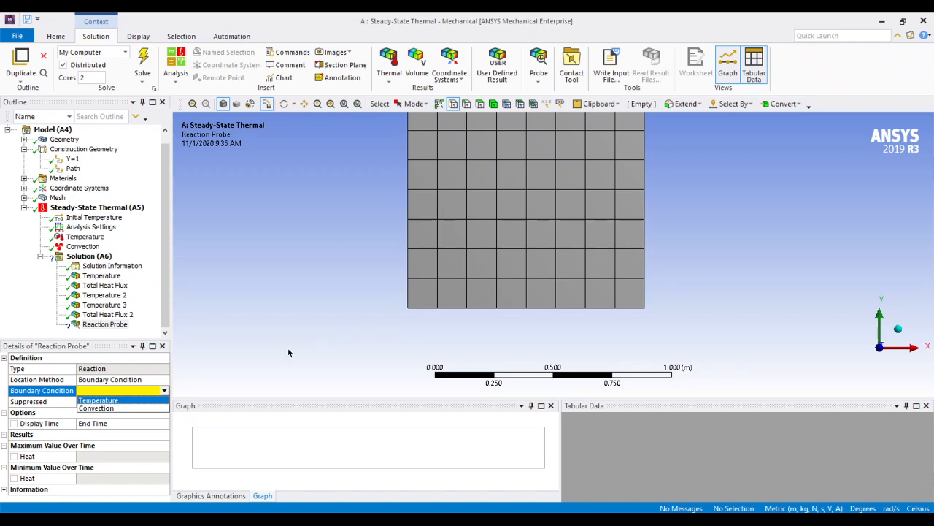
pyautogui.click(35, 392)
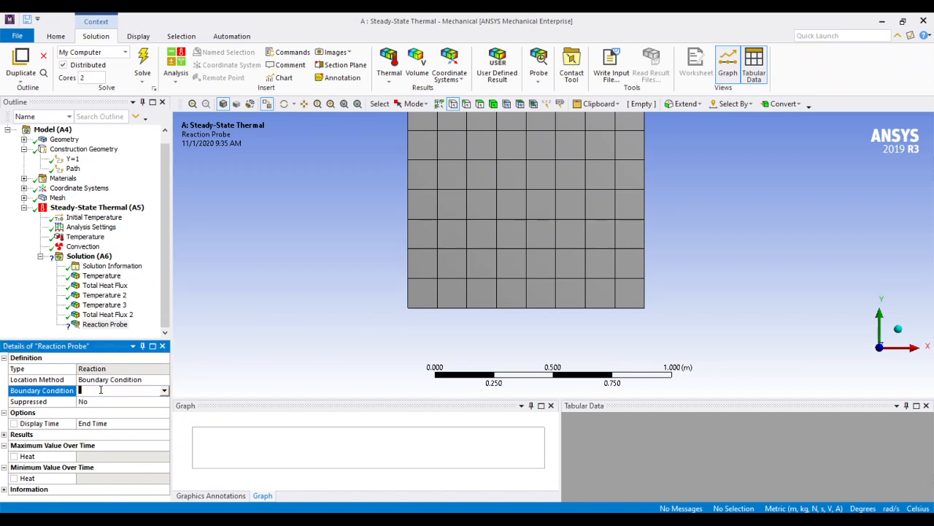
pyautogui.click(164, 392)
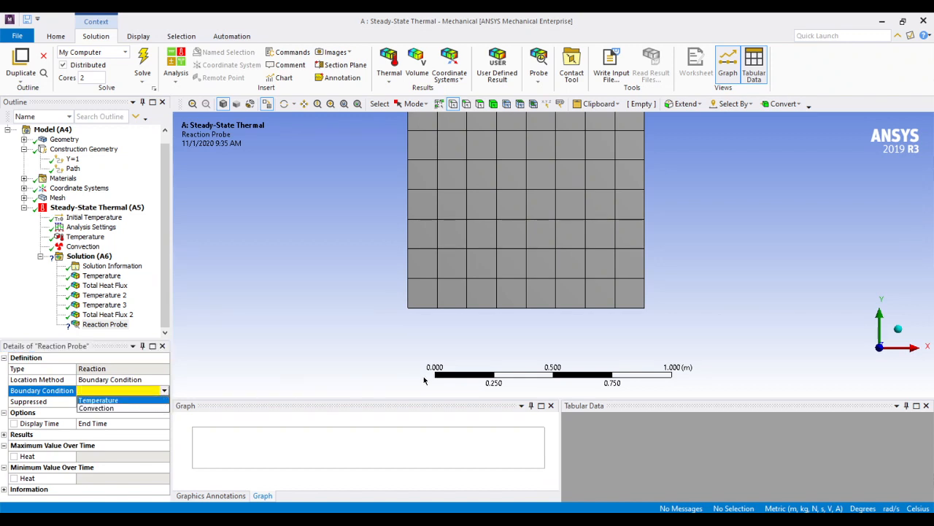
pyautogui.scroll(-3, 641, 316)
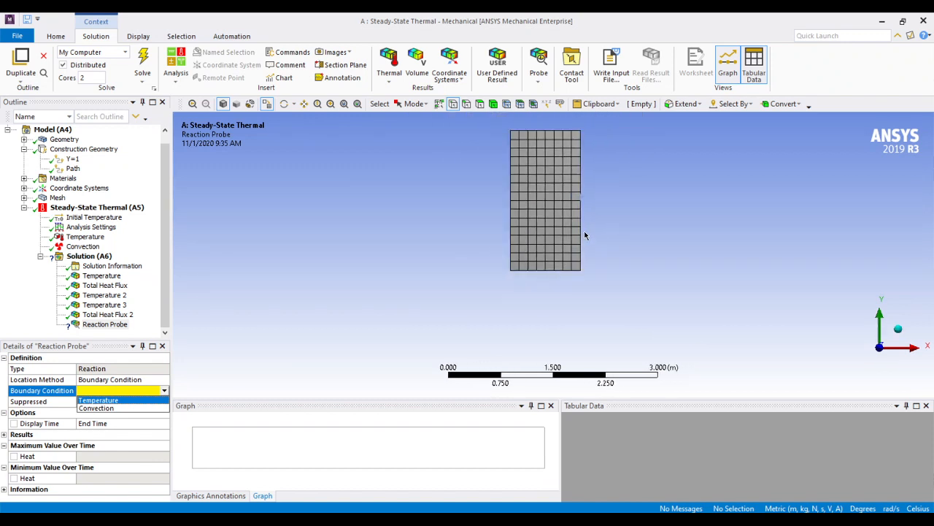
pyautogui.click(119, 406)
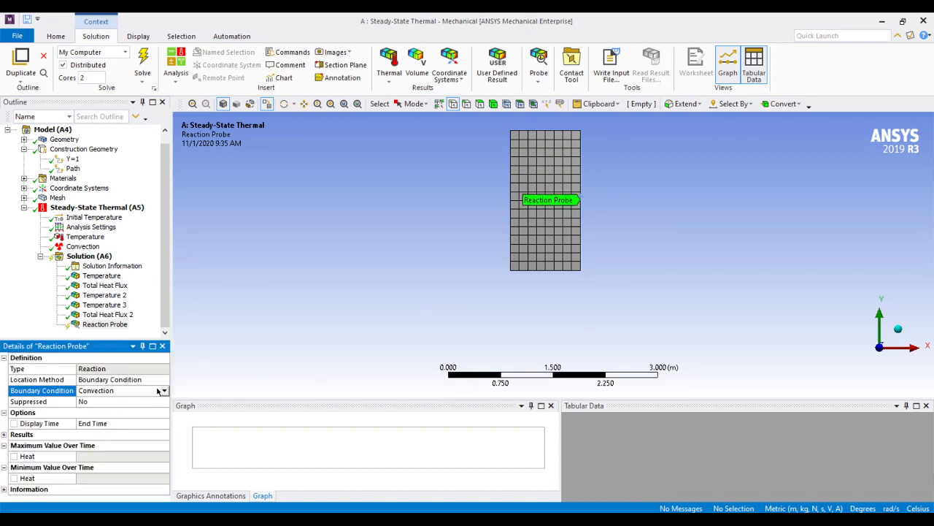
pyautogui.click(164, 391)
pyautogui.click(109, 400)
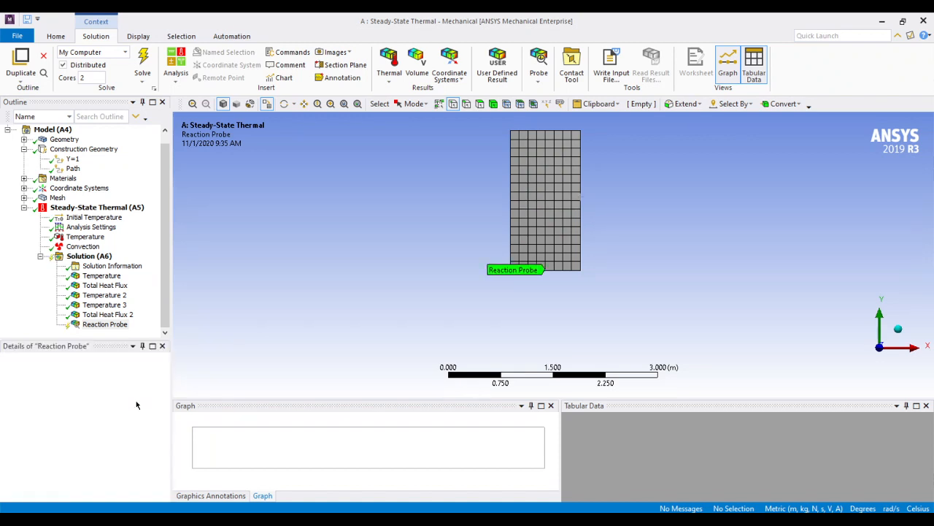
# Evaluate all results and read the maximum and minimum heat reaction at the Temperature boundary.
pyautogui.rightClick(109, 326)
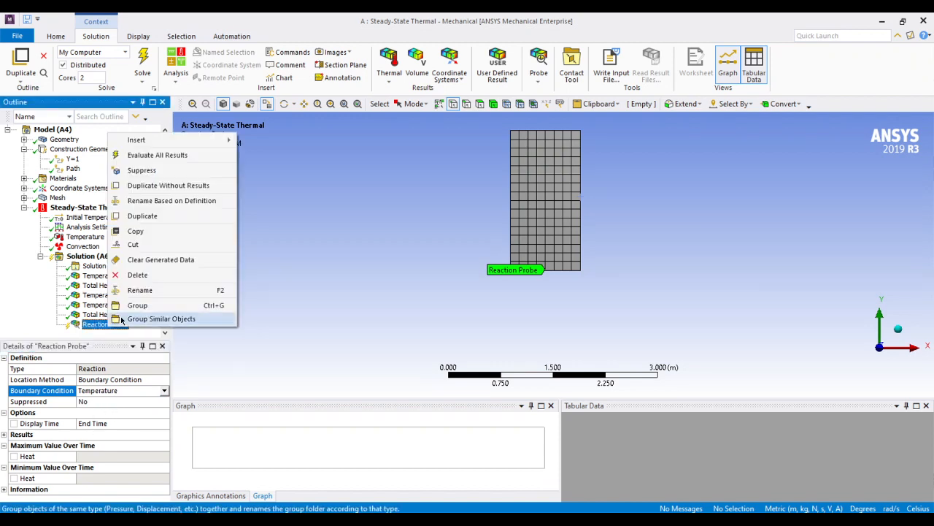
pyautogui.click(153, 159)
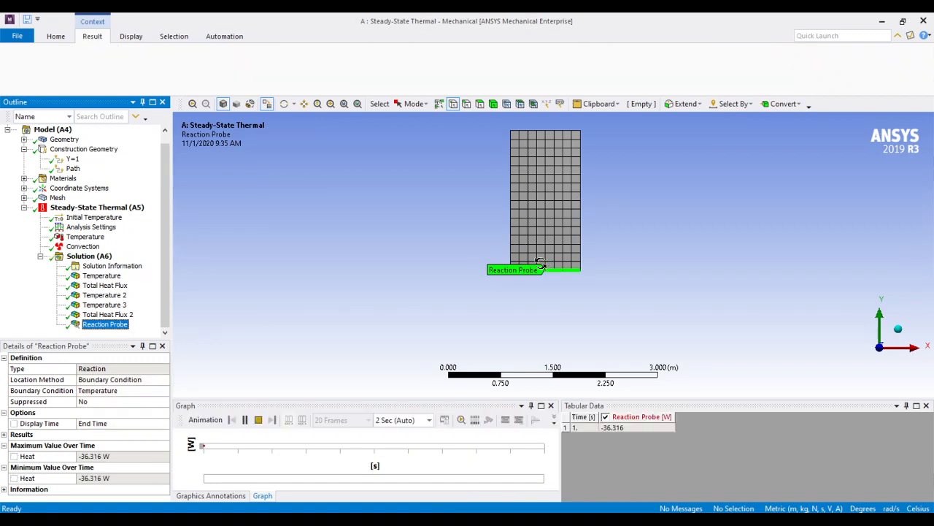
pyautogui.click(91, 456)
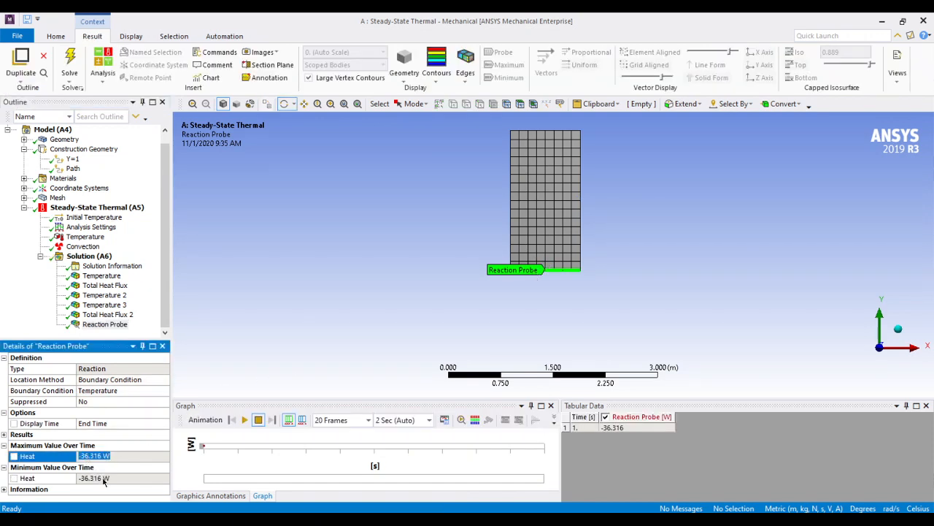
pyautogui.click(100, 477)
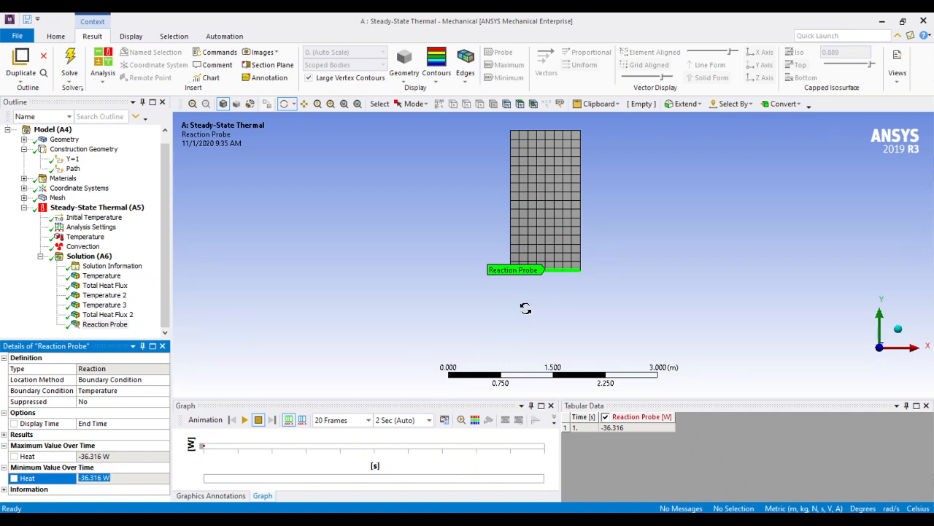
pyautogui.scroll(5, 554, 258)
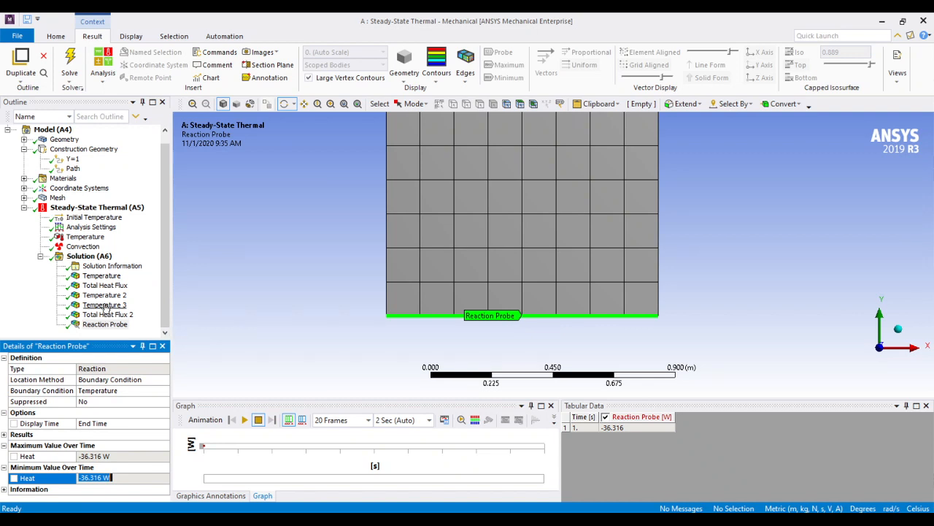
# Add a second Reaction probe to the Solution and set its boundary condition to Convection.
pyautogui.click(101, 255)
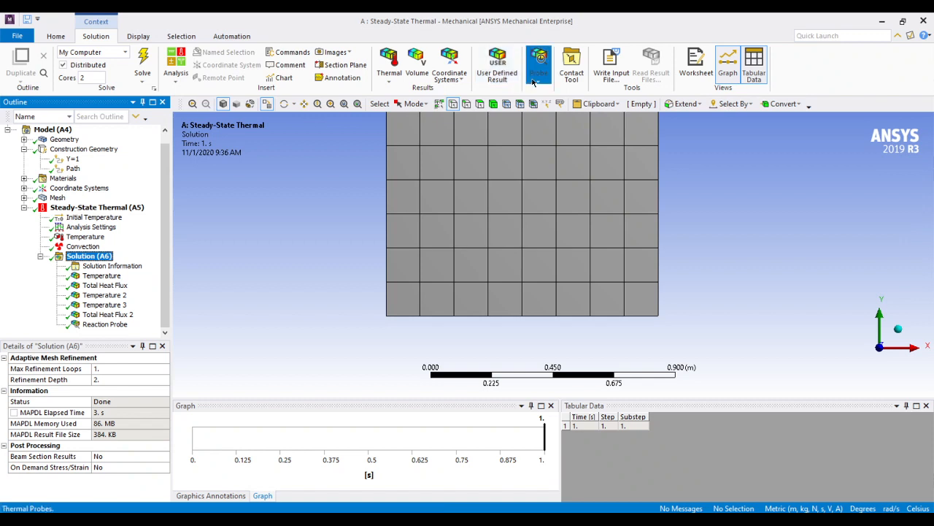
pyautogui.click(539, 66)
pyautogui.click(566, 120)
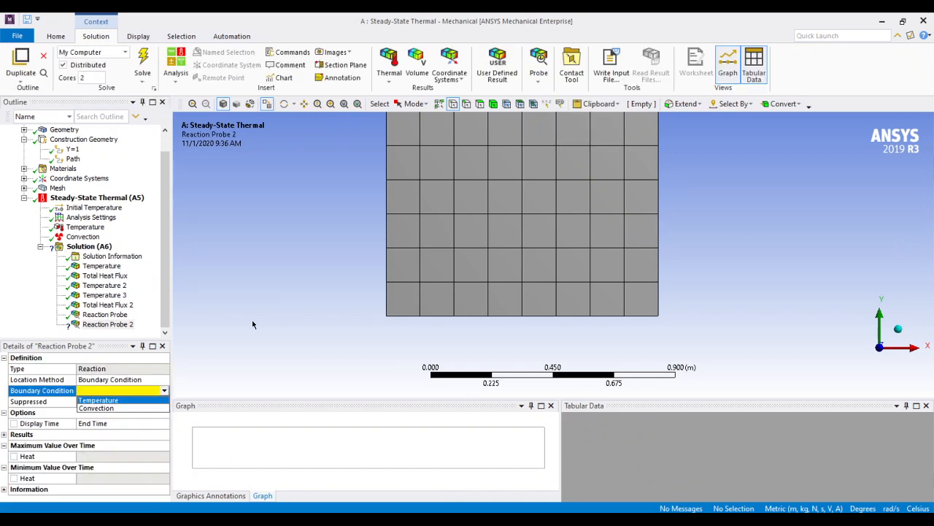
pyautogui.click(135, 408)
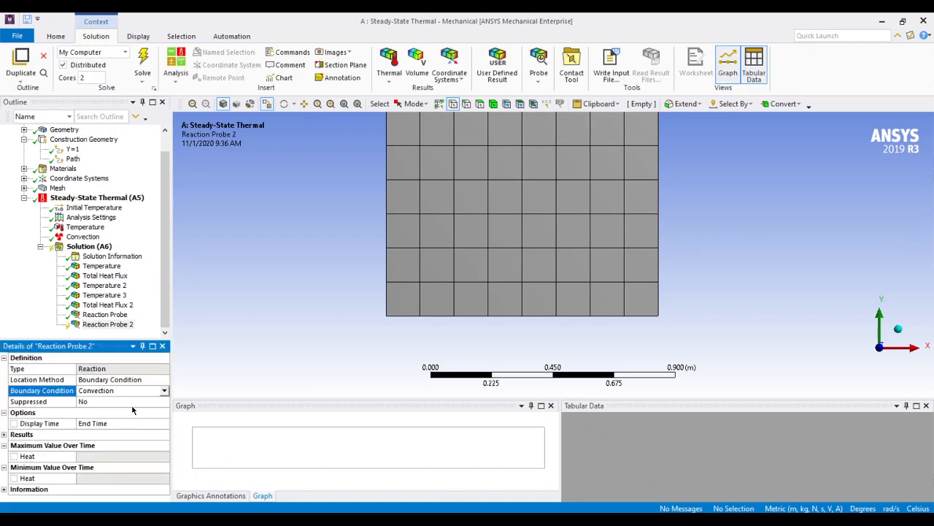
# Evaluate all results and examine the maximum and minimum heat reaction for the convection edge.
pyautogui.rightClick(108, 324)
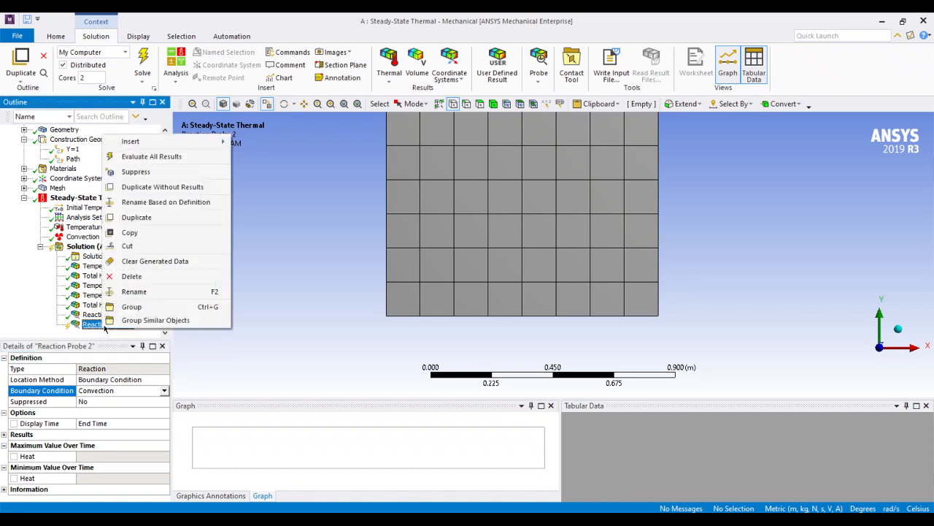
pyautogui.click(146, 156)
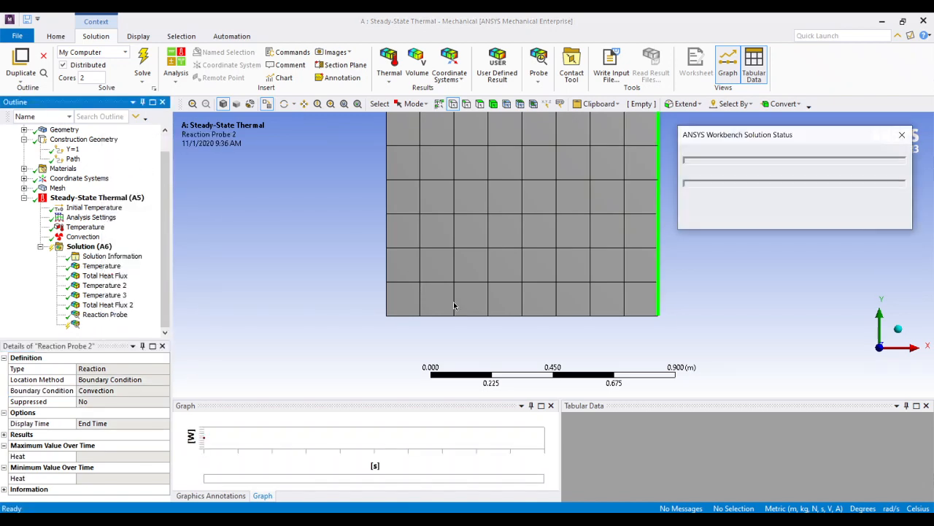
pyautogui.scroll(3, 557, 320)
pyautogui.scroll(-1, 558, 320)
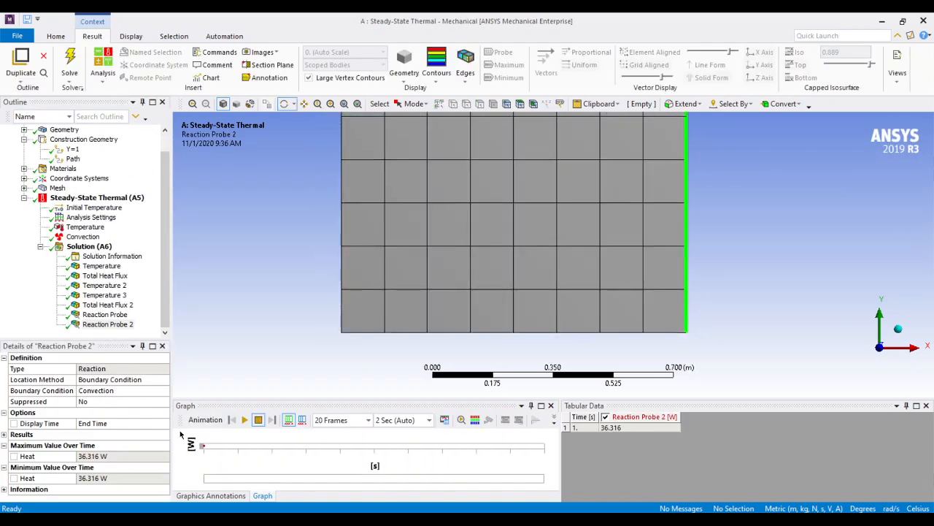
pyautogui.click(101, 456)
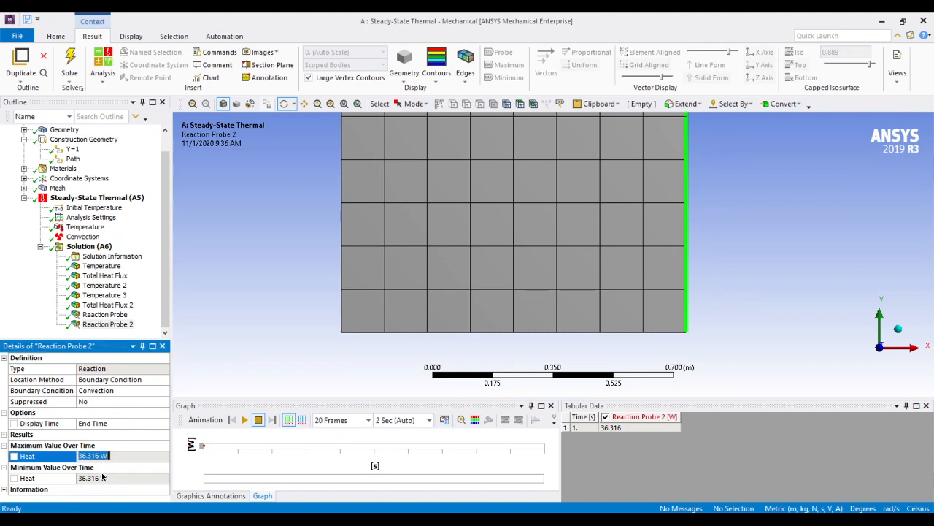
pyautogui.click(105, 479)
pyautogui.scroll(1, 576, 323)
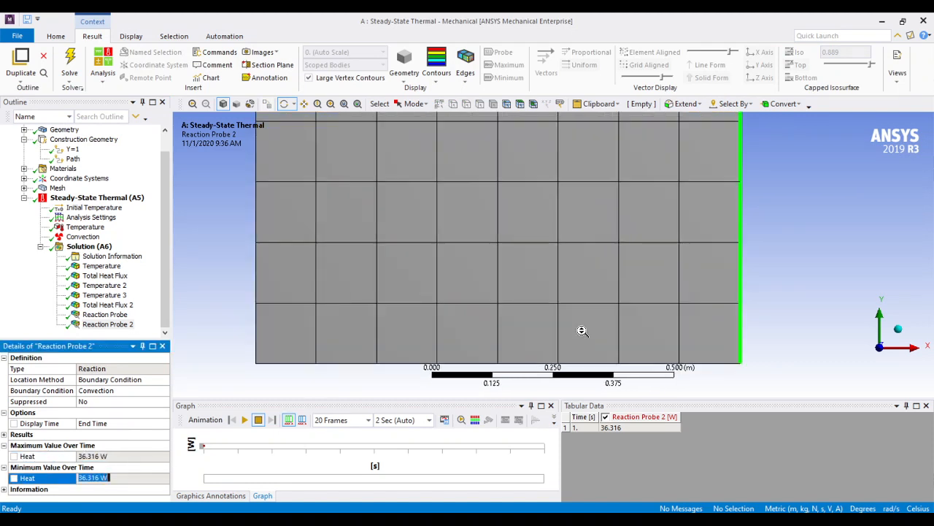
pyautogui.scroll(-4, 580, 334)
pyautogui.scroll(-2, 579, 335)
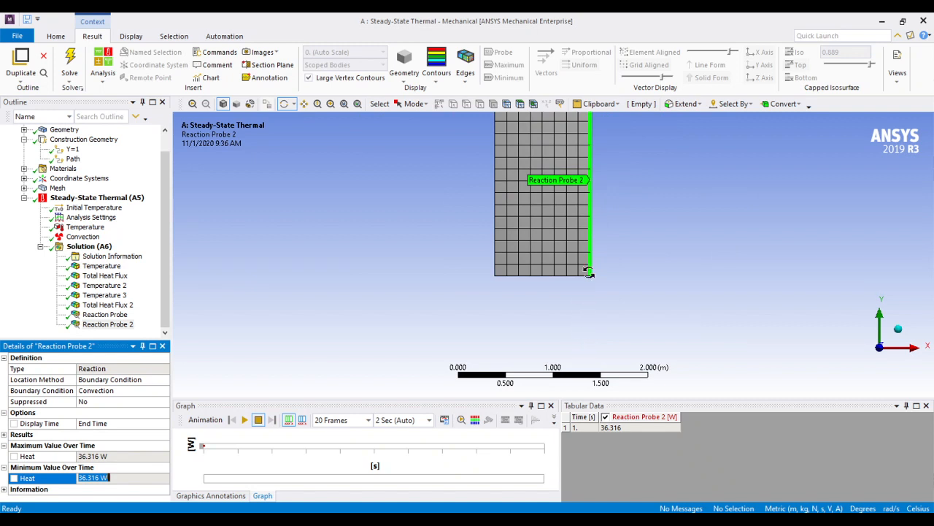
pyautogui.moveTo(583, 252); pyautogui.dragTo(567, 309, button='middle')
pyautogui.scroll(3, 553, 263)
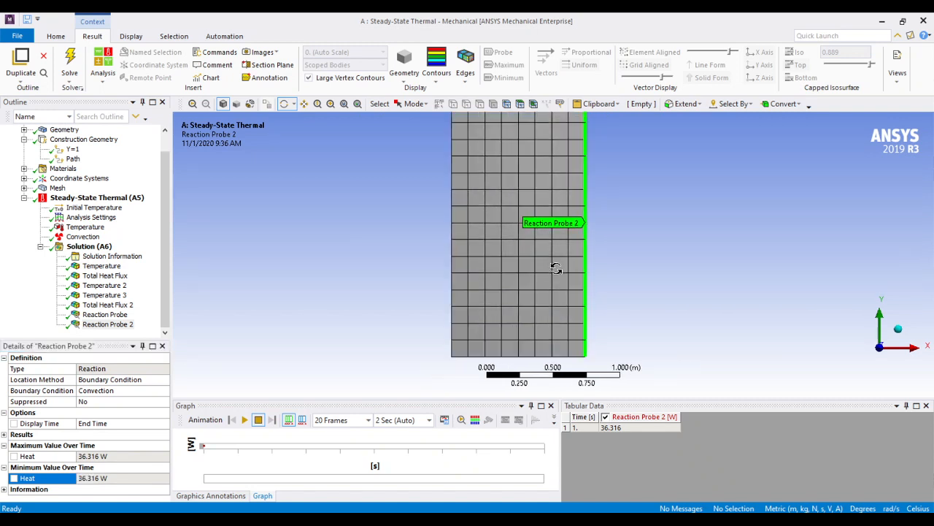
pyautogui.scroll(-2, 556, 271)
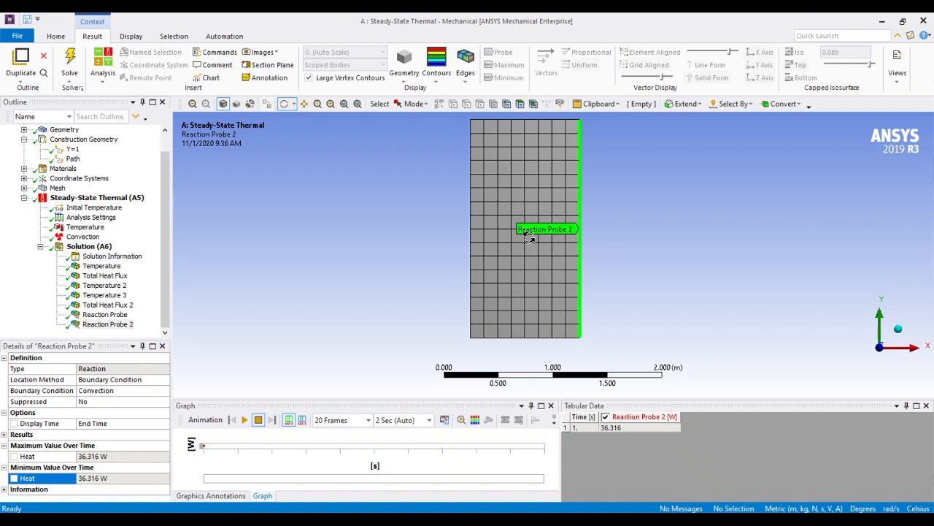
# Compare the heat reaction of the convection edge's probe with that of the Temperature boundary's probe.
pyautogui.click(104, 456)
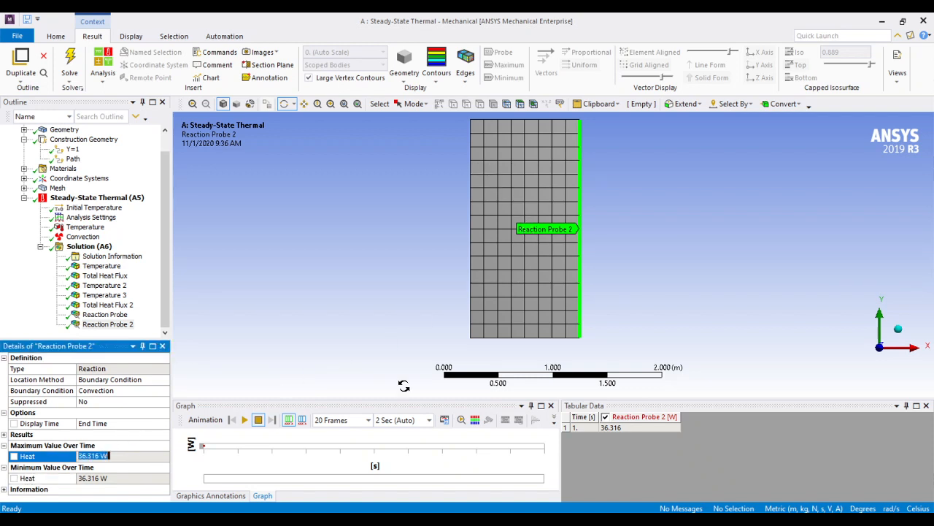
pyautogui.click(109, 315)
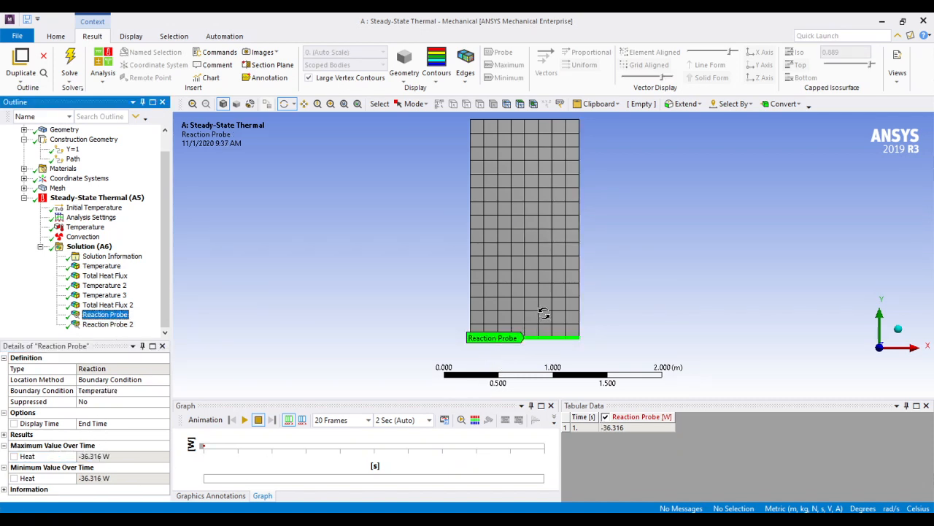
pyautogui.keyDown('ctrl'); pyautogui.moveTo(552, 267); pyautogui.dragTo(551, 281, button='middle'); pyautogui.keyUp('ctrl')
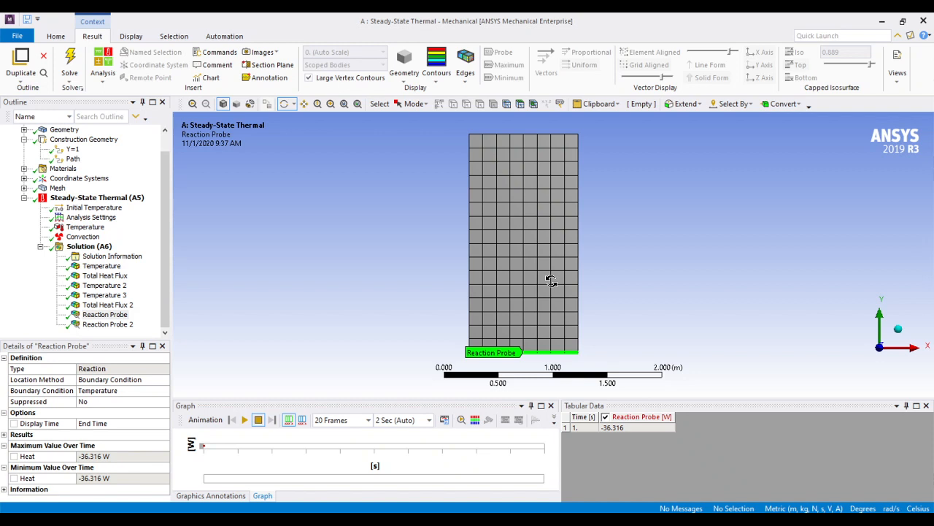
# Probe the Temperature result at nine points running from the upper right of the plate down to the lower left edge.
pyautogui.click(101, 265)
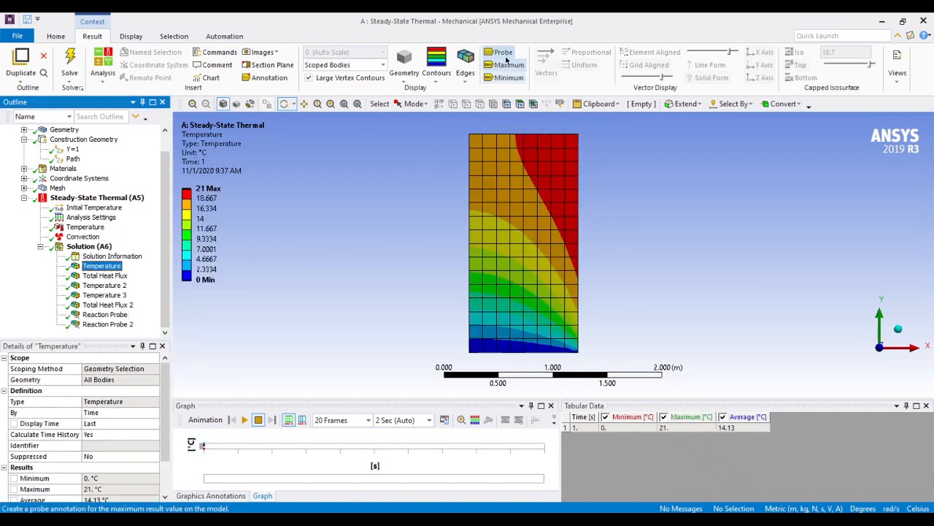
pyautogui.click(504, 53)
pyautogui.click(548, 156)
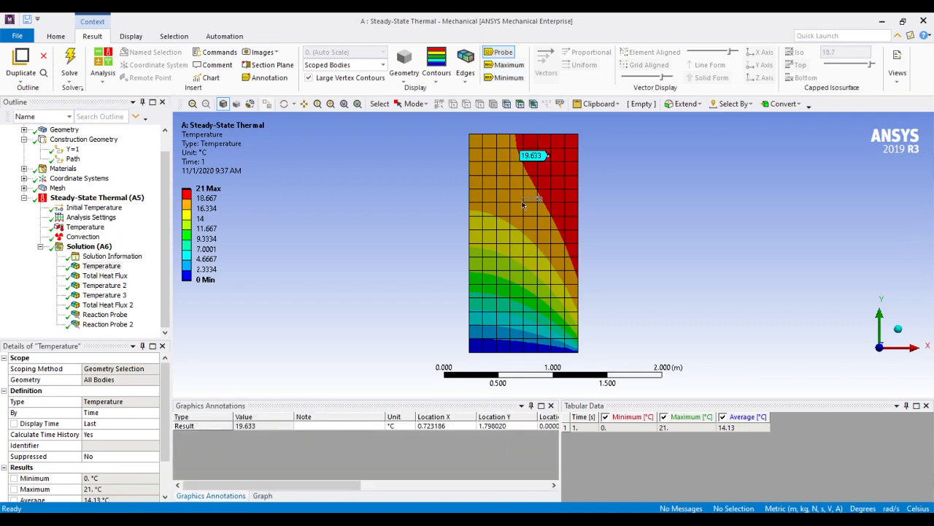
pyautogui.click(511, 190)
pyautogui.click(494, 232)
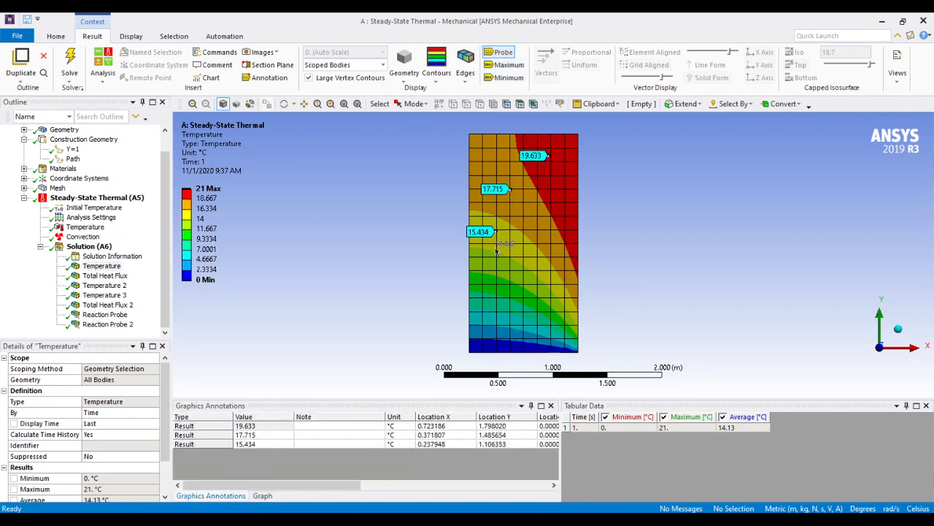
pyautogui.click(496, 259)
pyautogui.click(496, 287)
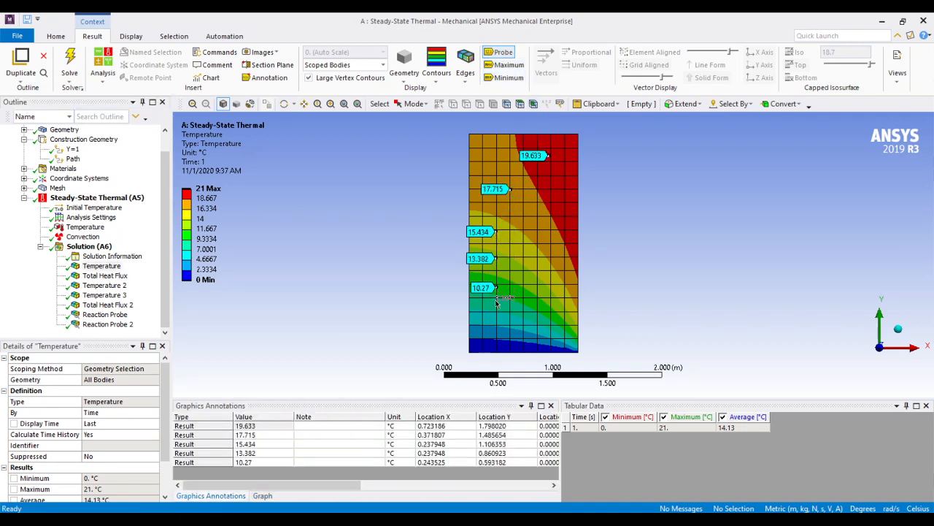
pyautogui.click(496, 303)
pyautogui.click(494, 318)
pyautogui.click(494, 329)
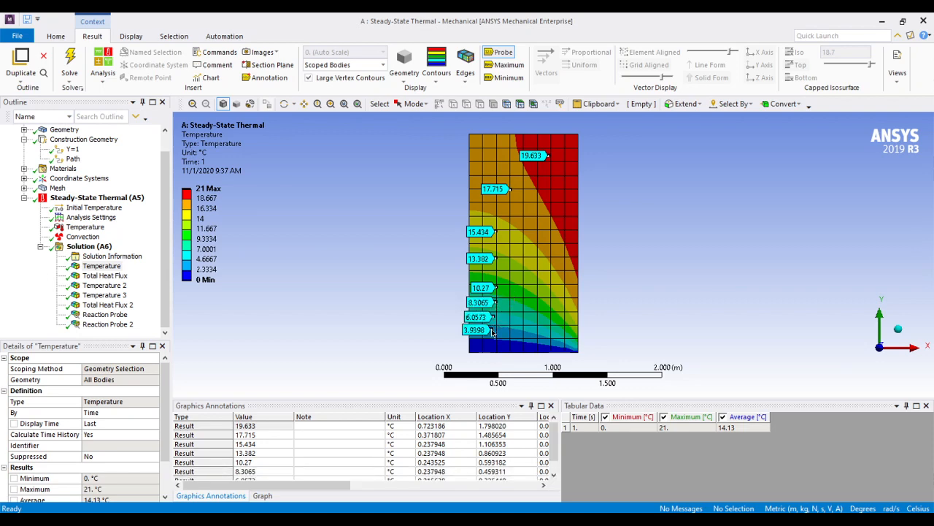
pyautogui.click(486, 348)
pyautogui.scroll(1, 533, 275)
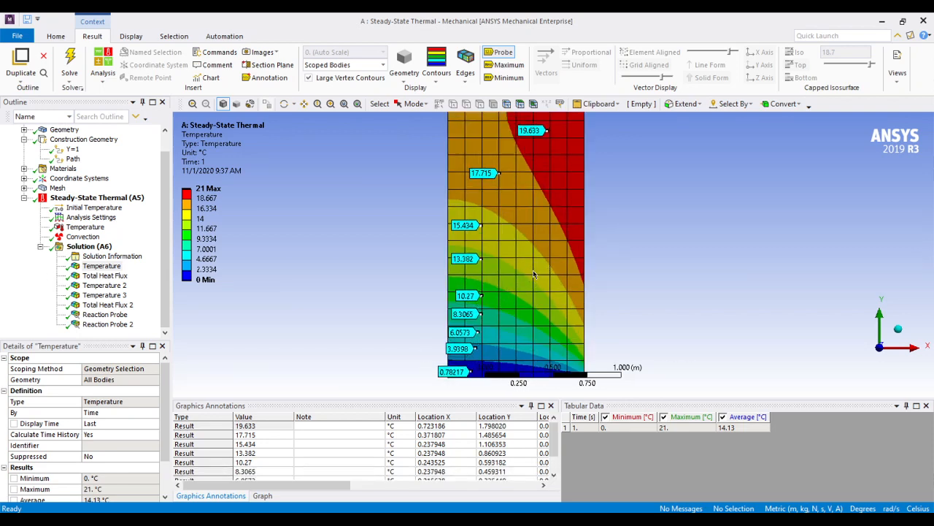
pyautogui.scroll(-2, 534, 274)
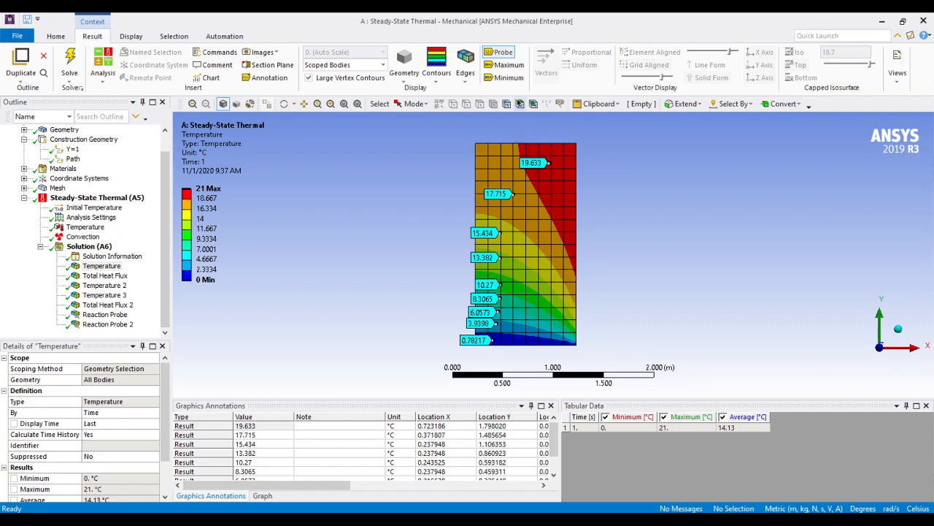
# Add maximum and minimum annotations to the contour plot and display them on the Temperature result.
pyautogui.click(509, 65)
pyautogui.click(514, 78)
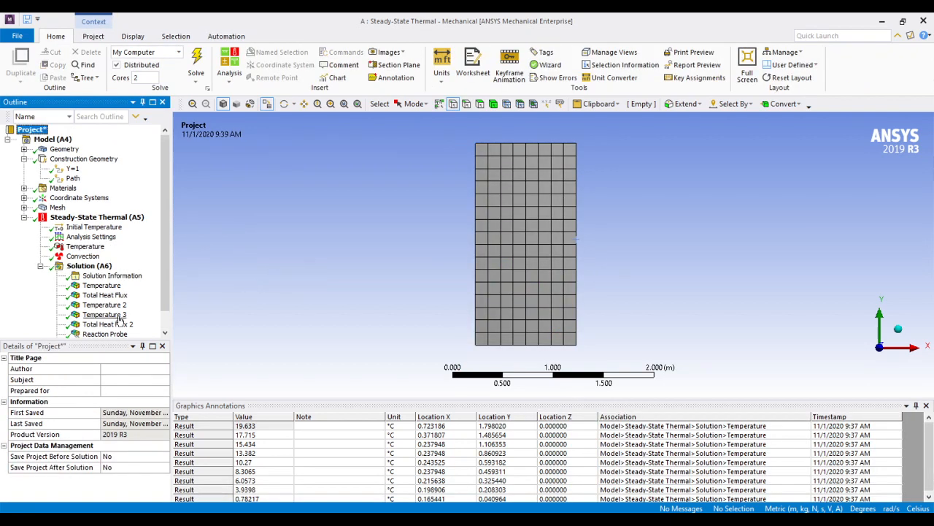
pyautogui.click(106, 286)
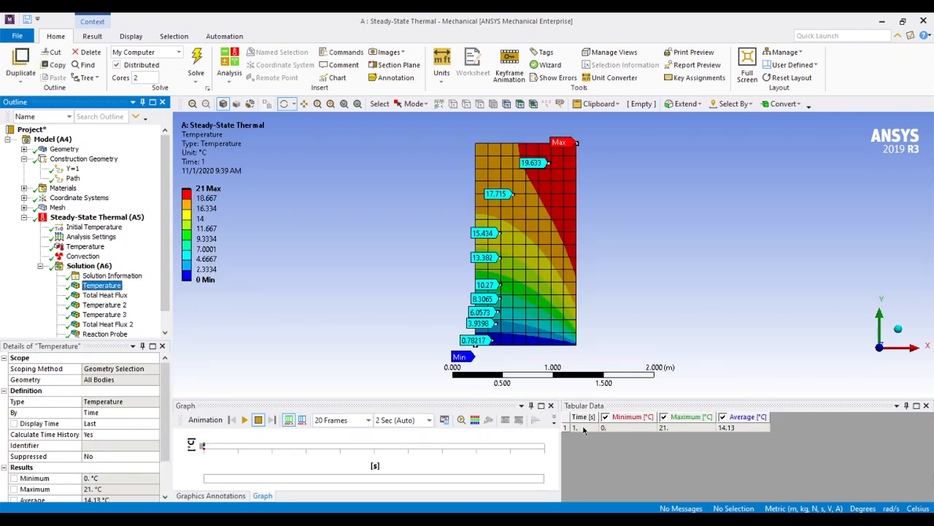
# Review the Total Heat Flux, Temperature 2, Temperature 3 and Total Heat Flux 2 results one after another.
pyautogui.click(106, 295)
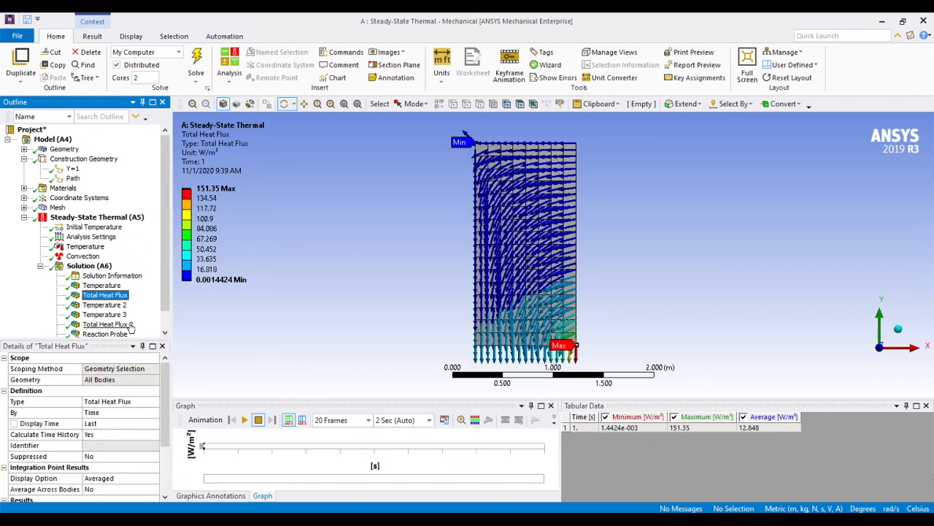
pyautogui.click(108, 305)
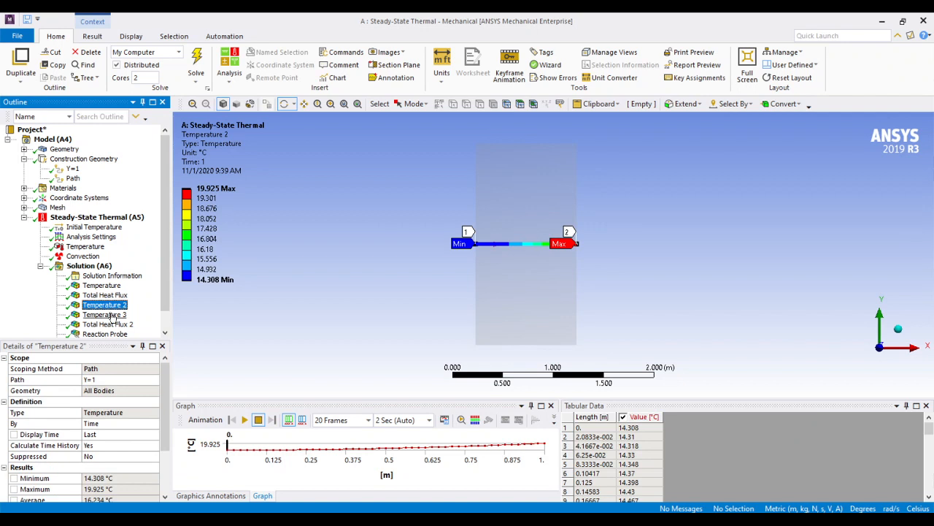
pyautogui.click(111, 316)
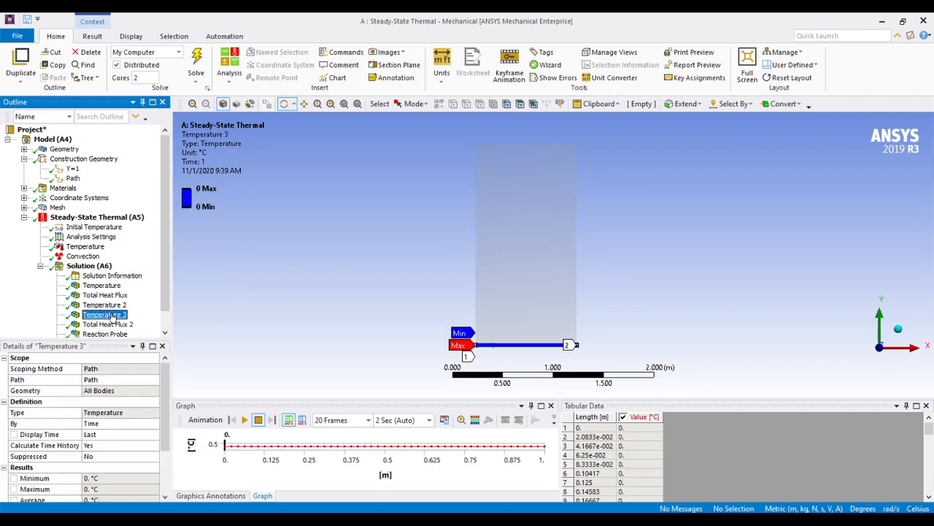
pyautogui.click(111, 323)
pyautogui.scroll(-1, 111, 323)
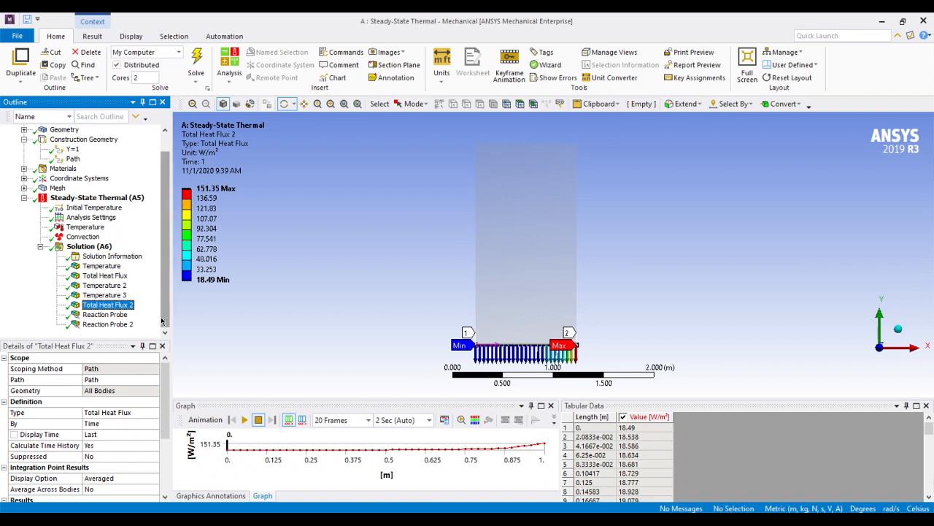
# Open the Solution's Result Summary worksheet and check its solution quantities, material and element type, and solver component views before returning to the summary.
pyautogui.rightClick(99, 247)
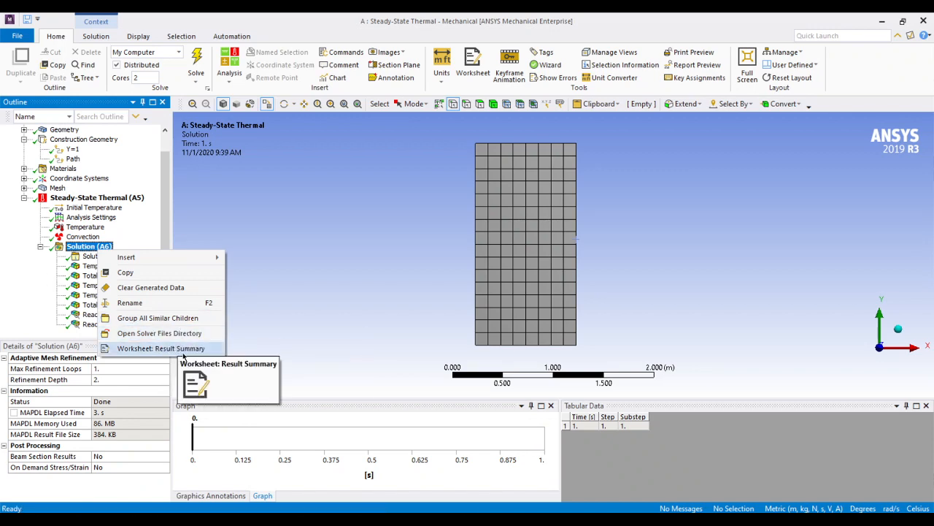
pyautogui.click(185, 349)
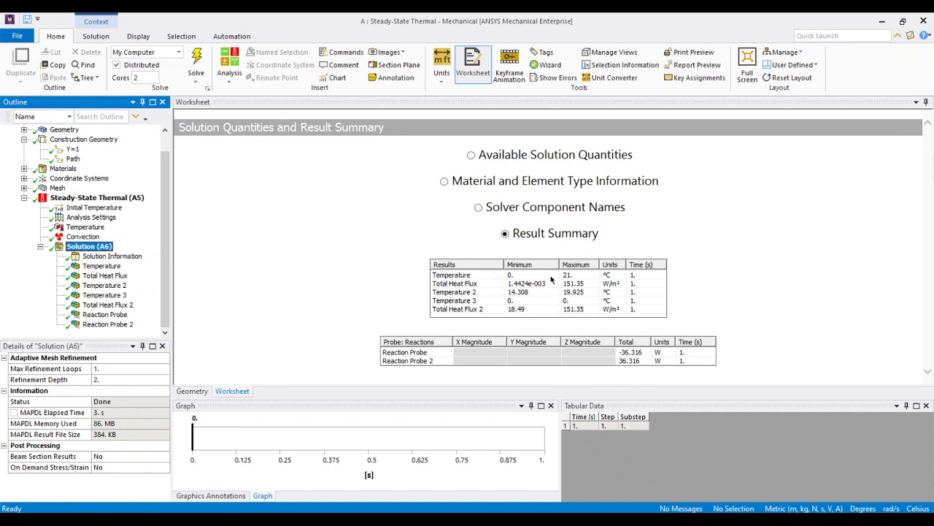
pyautogui.click(527, 158)
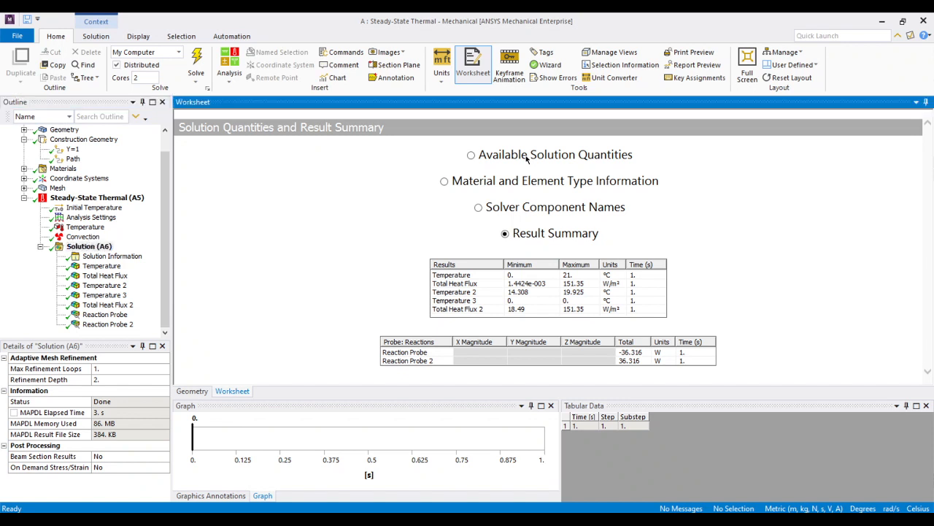
pyautogui.click(472, 155)
pyautogui.click(444, 182)
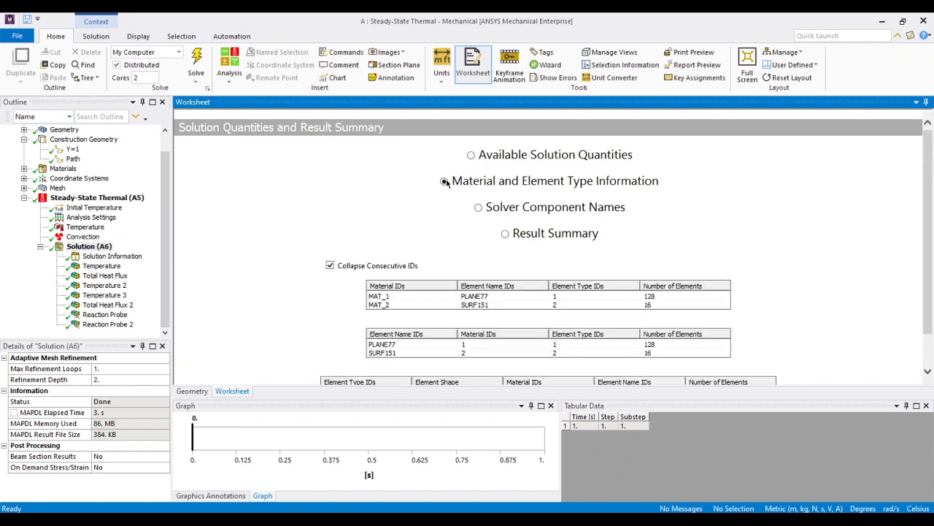
pyautogui.click(478, 209)
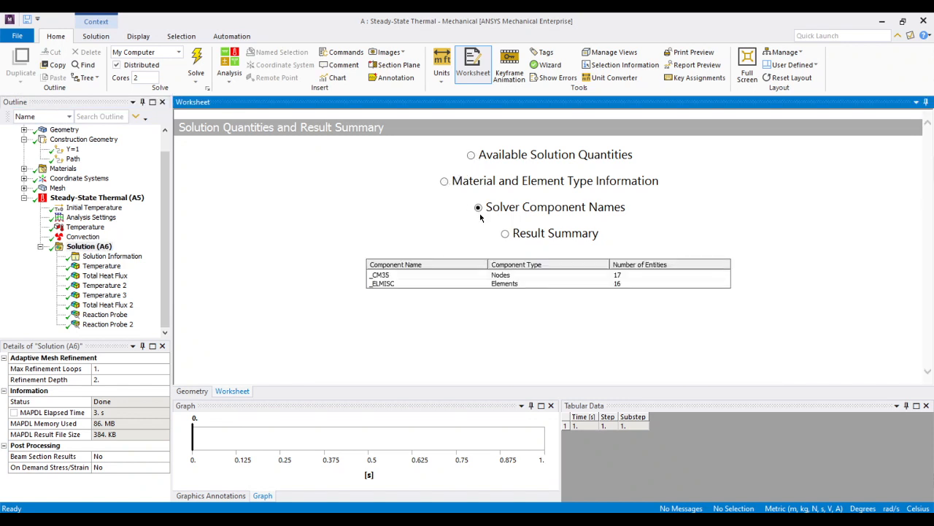
pyautogui.click(505, 235)
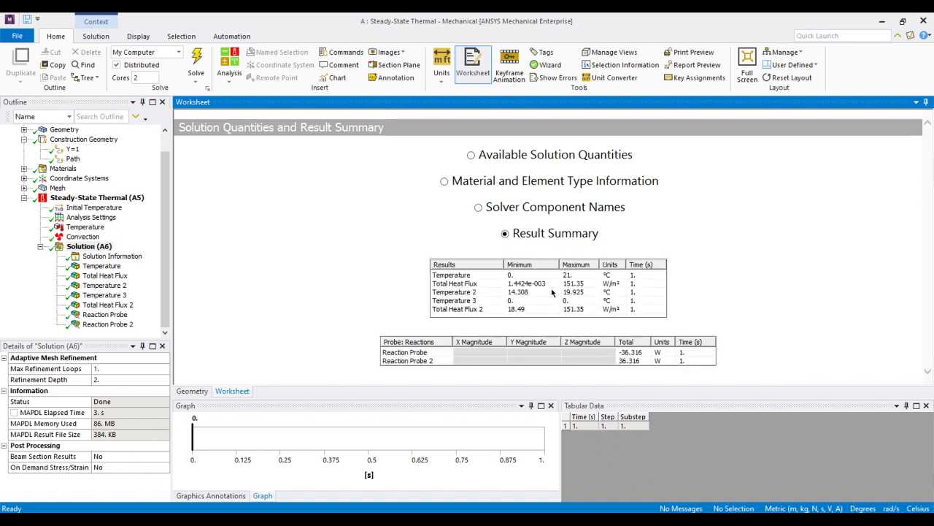
# Go through the summary's minimum and maximum values for each temperature and total heat flux result.
pyautogui.click(451, 276)
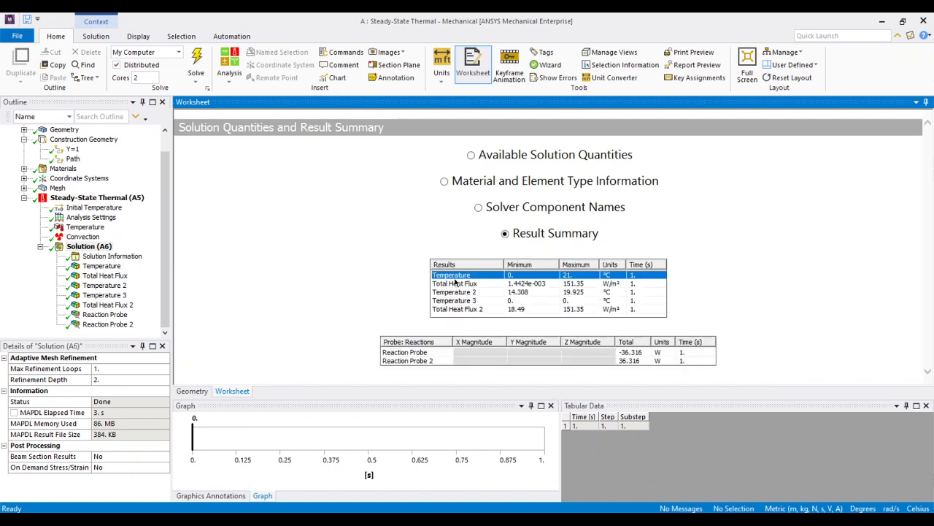
pyautogui.click(456, 285)
pyautogui.click(466, 292)
pyautogui.click(470, 301)
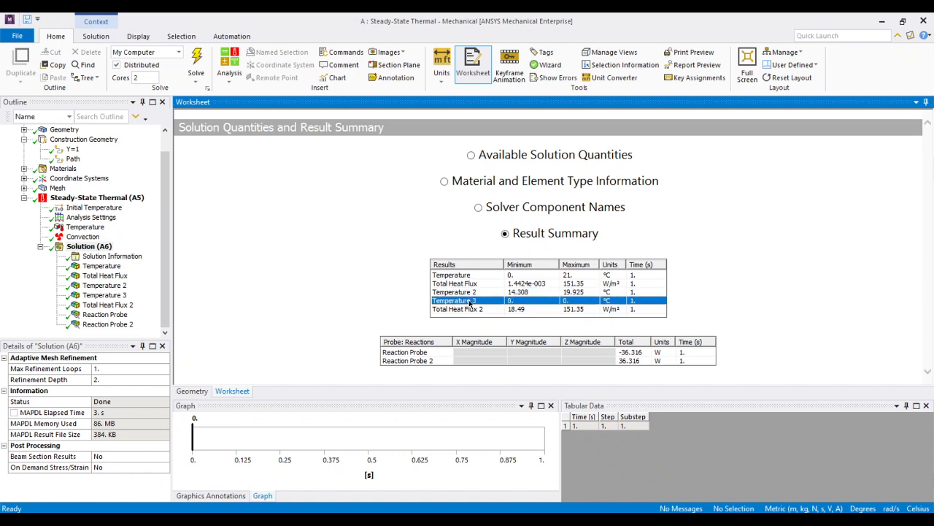
pyautogui.click(467, 309)
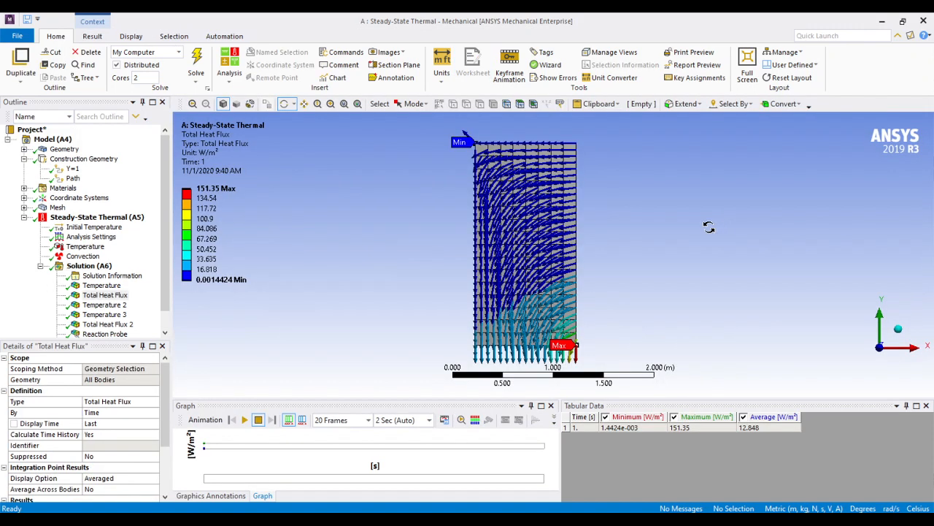
# Generate the report preview for the thermal analysis and look over its title page and contents list.
pyautogui.click(102, 267)
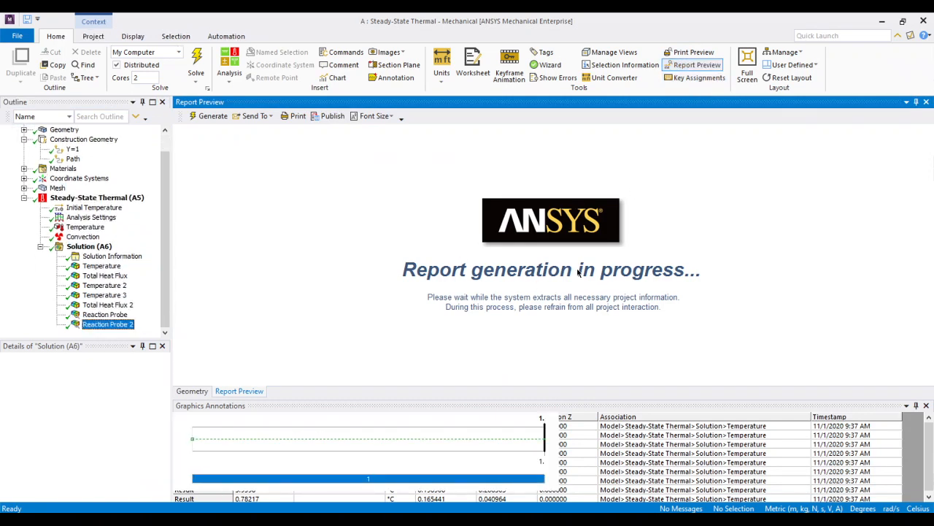
pyautogui.scroll(-10, 577, 245)
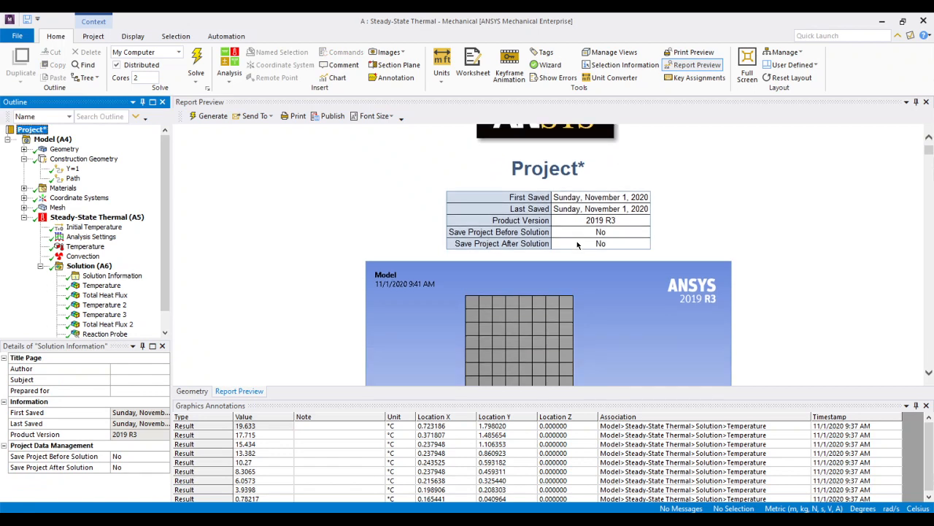
pyautogui.scroll(-3, 576, 245)
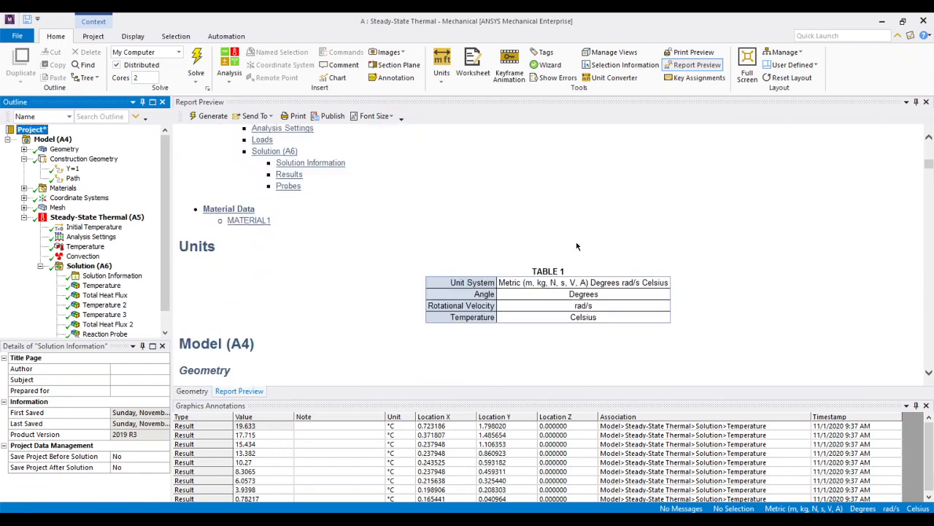
pyautogui.scroll(3, 576, 245)
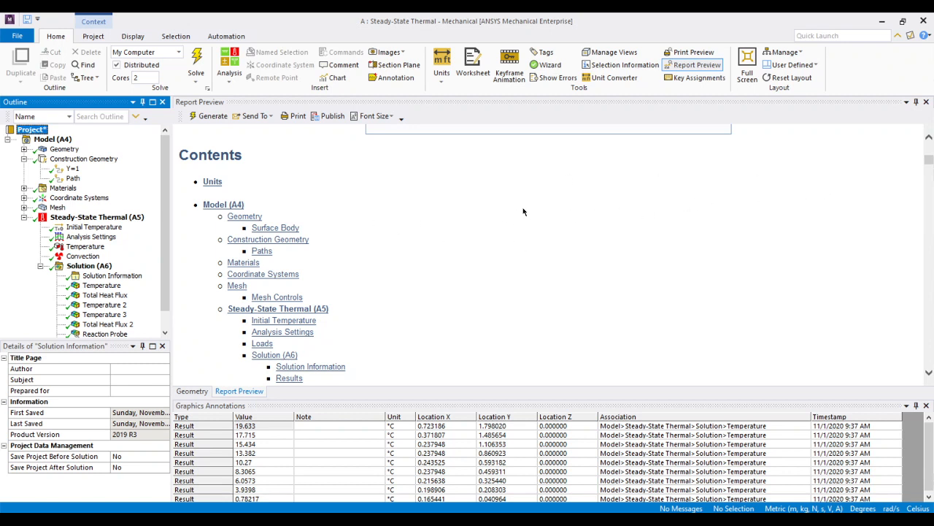
pyautogui.scroll(-1, 523, 212)
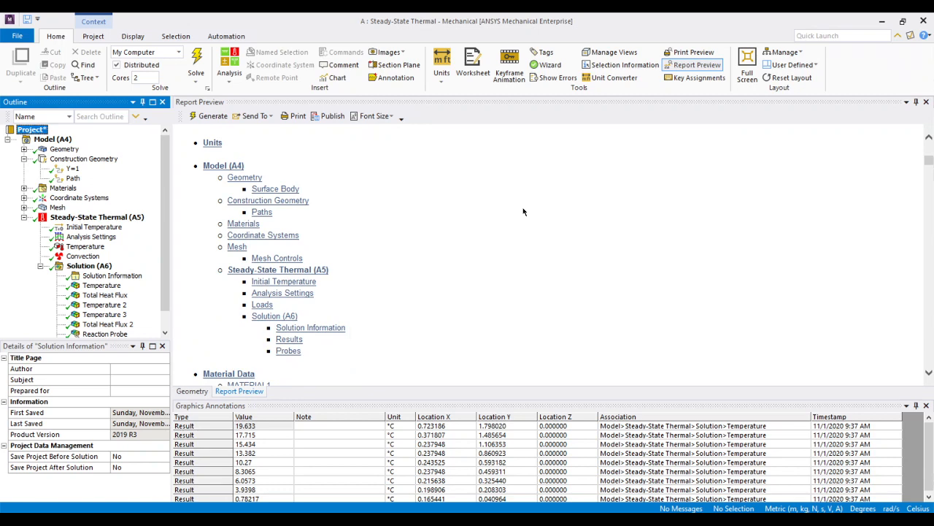
pyautogui.scroll(-2, 523, 212)
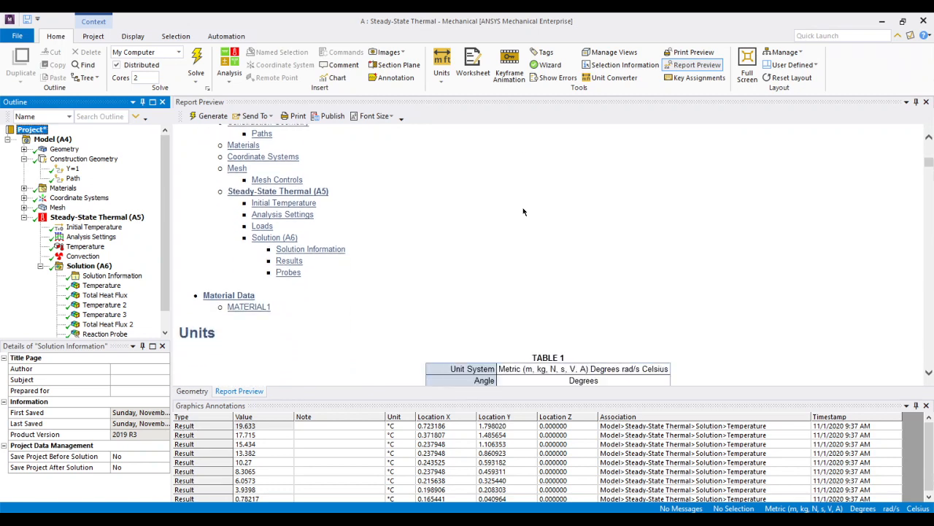
# Read through the report's units, geometry, mesh, analysis settings and thermal load sections.
pyautogui.scroll(-6, 523, 212)
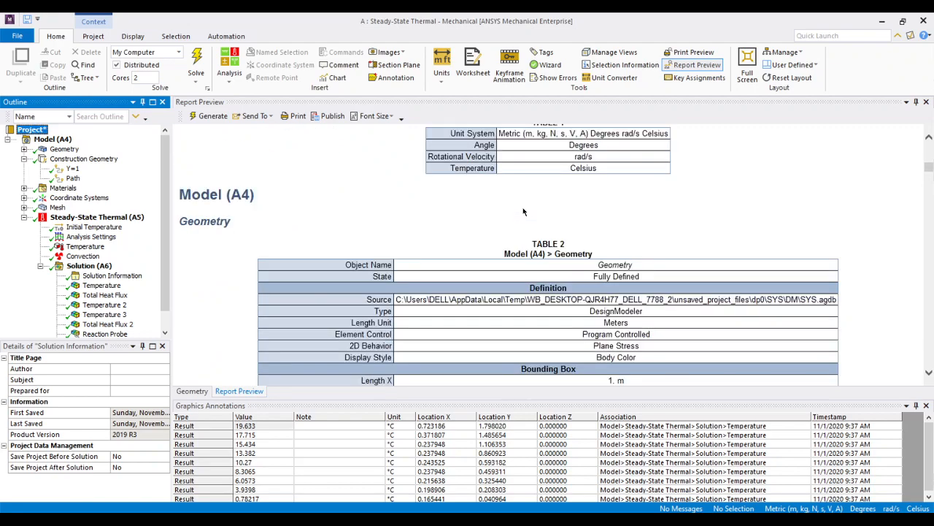
pyautogui.scroll(-20, 522, 212)
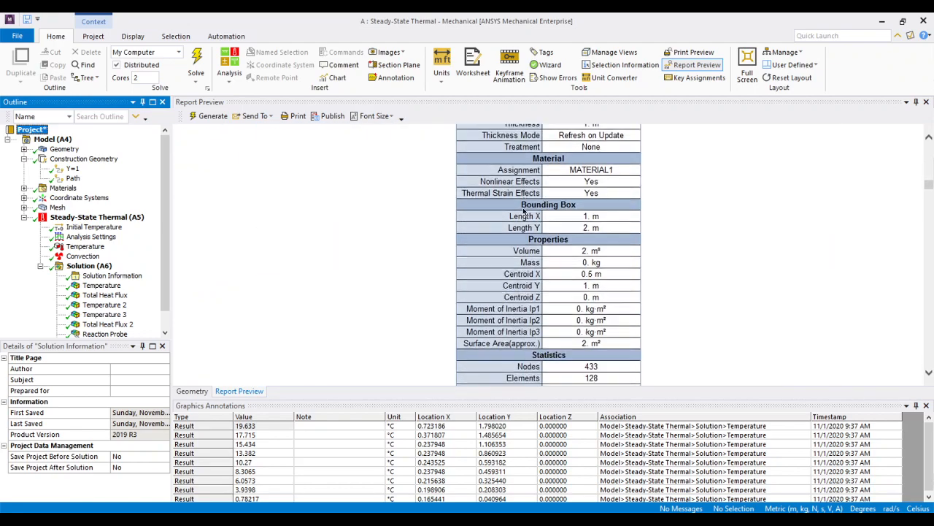
pyautogui.scroll(-20, 523, 212)
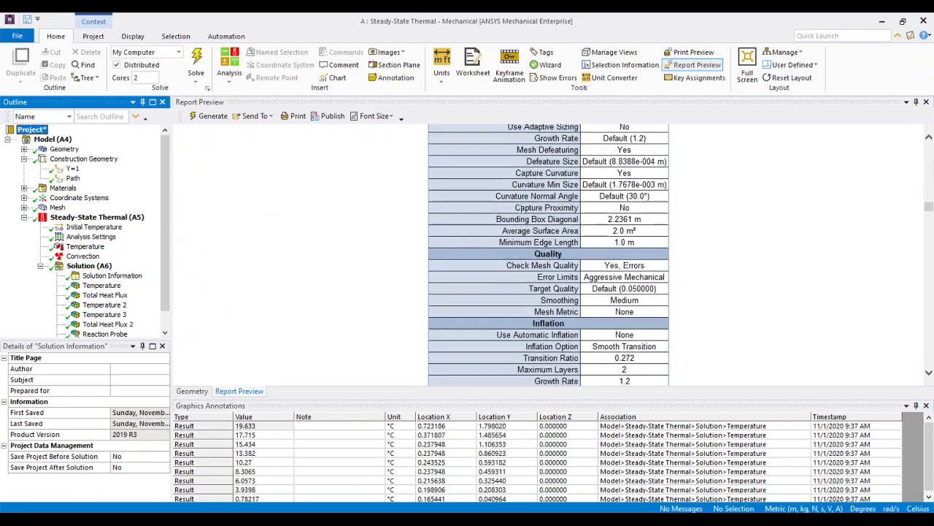
pyautogui.scroll(-20, 523, 211)
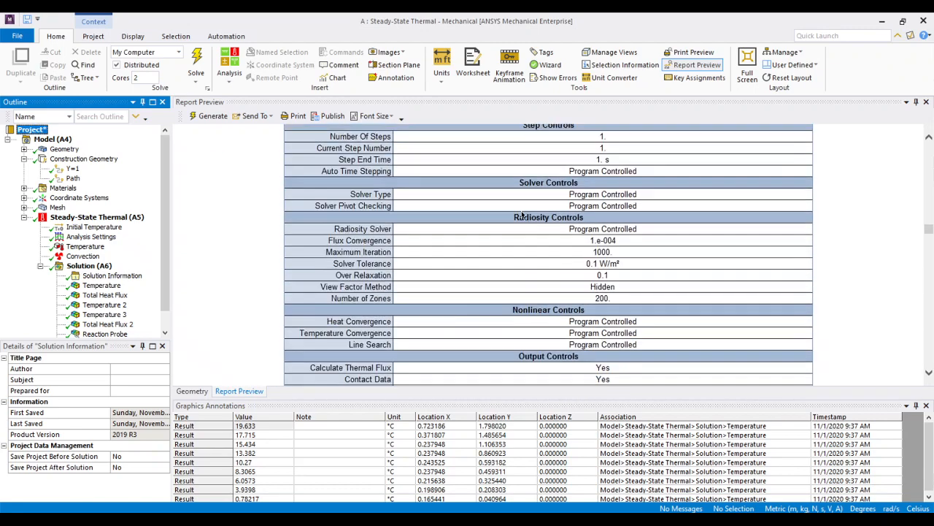
pyautogui.scroll(-20, 523, 212)
pyautogui.scroll(4, 520, 216)
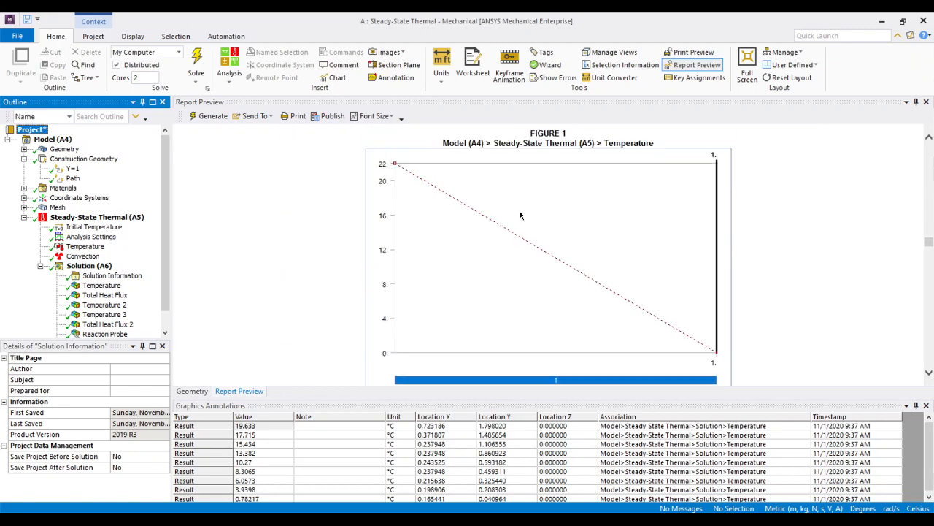
pyautogui.scroll(1, 520, 215)
pyautogui.scroll(-20, 520, 215)
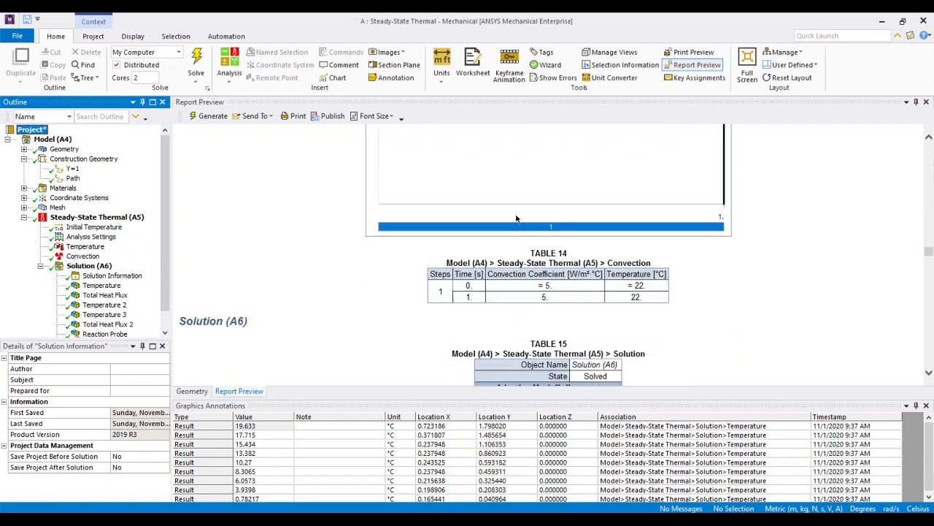
# Examine the report's solution section, including the temperature and heat flux figures and tables, reaction probes and material data.
pyautogui.scroll(-15, 516, 213)
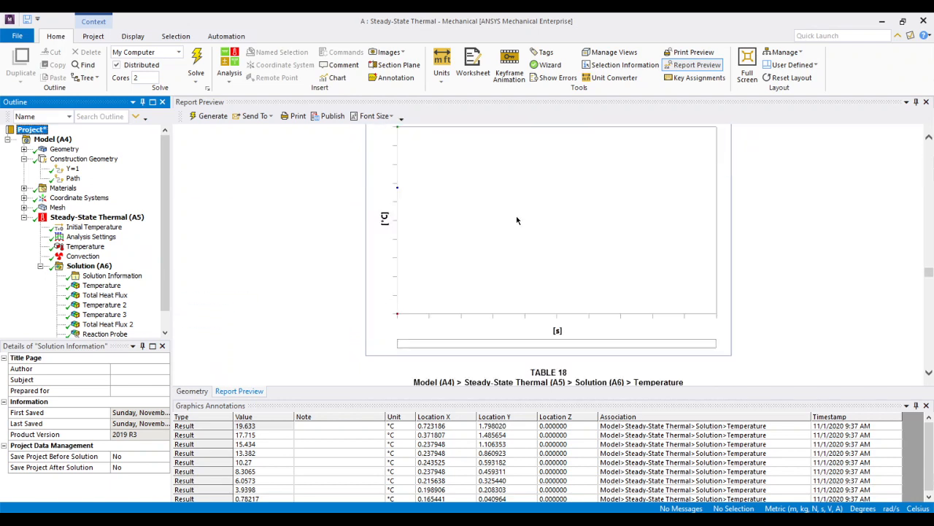
pyautogui.scroll(-10, 517, 219)
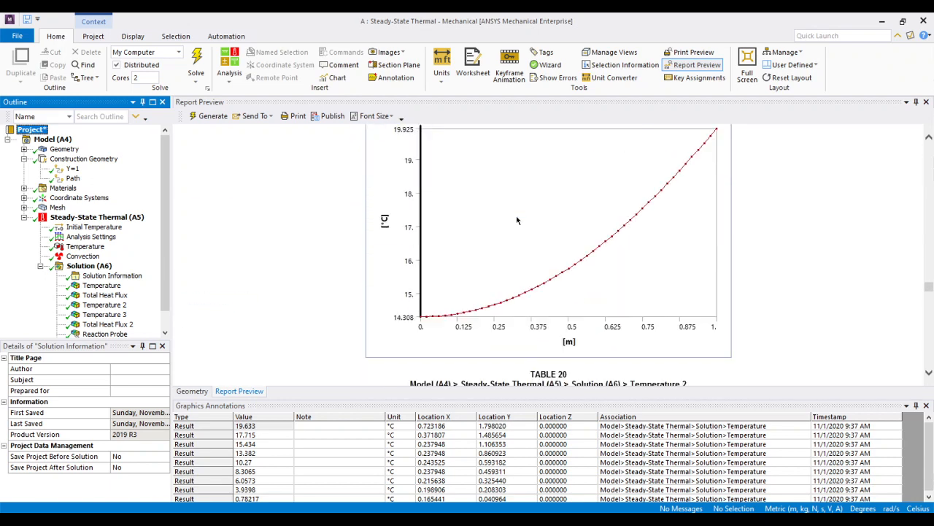
pyautogui.scroll(1, 516, 220)
pyautogui.scroll(-10, 516, 219)
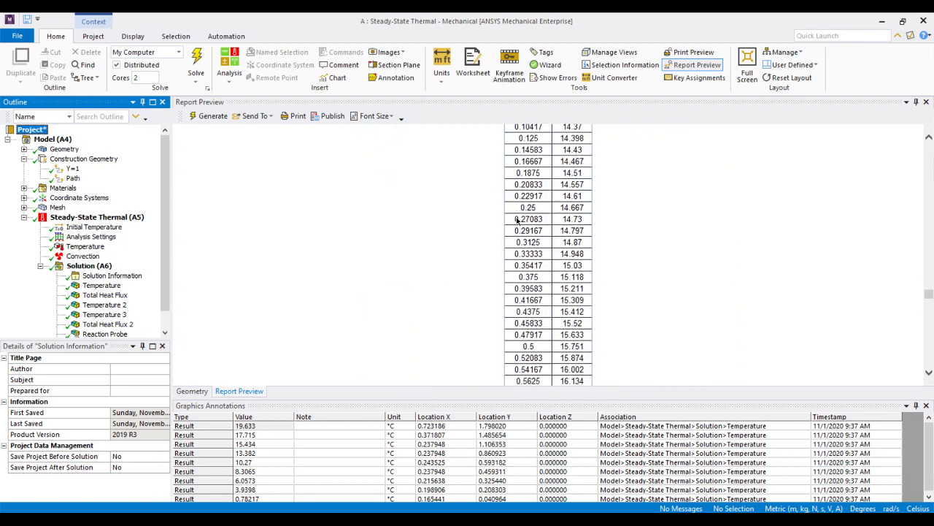
pyautogui.scroll(-12, 516, 220)
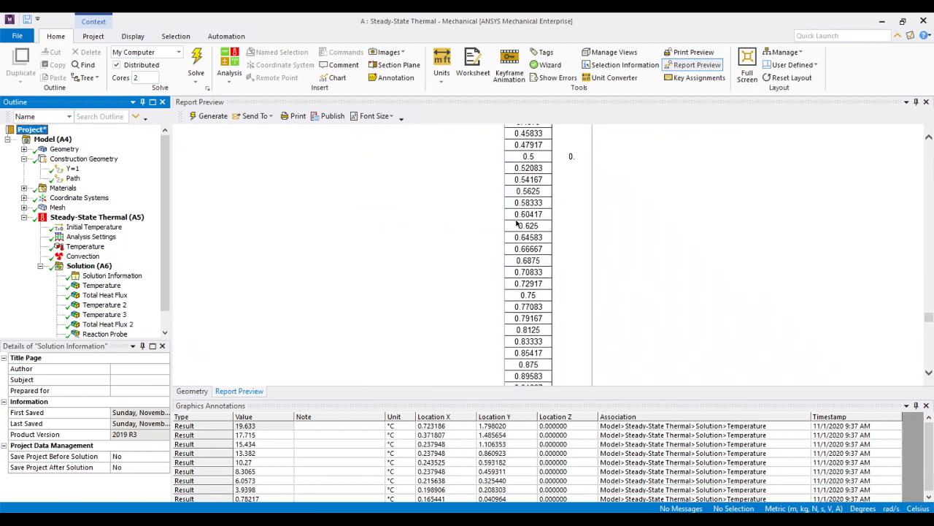
pyautogui.scroll(-12, 516, 223)
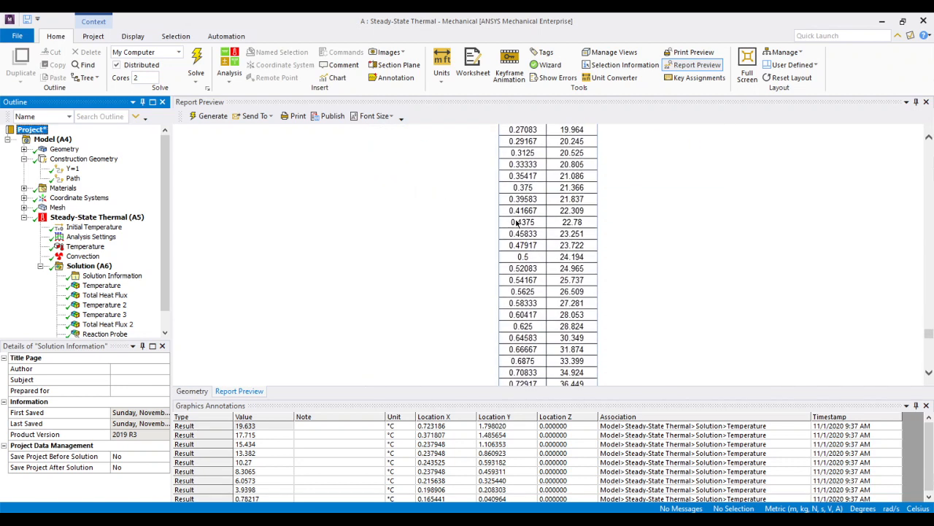
pyautogui.scroll(-12, 516, 223)
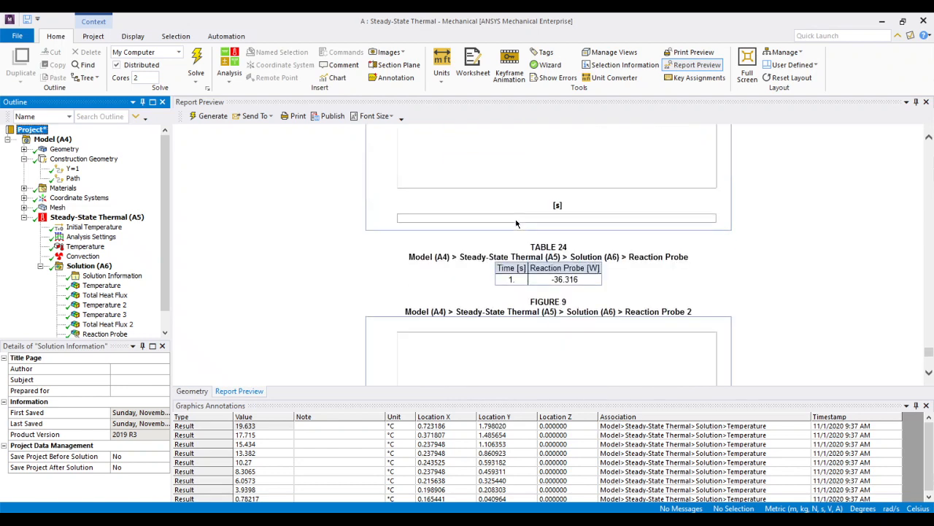
pyautogui.scroll(-6, 515, 223)
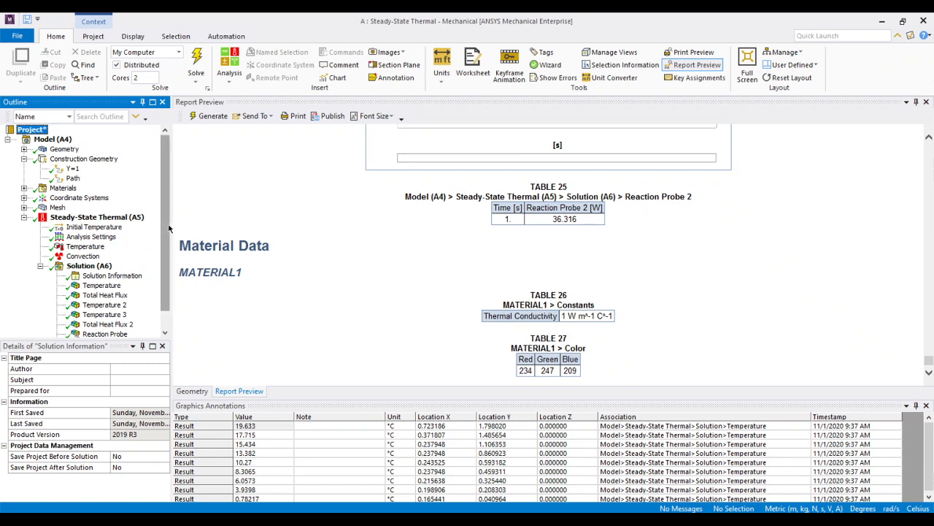
pyautogui.moveTo(168, 225); pyautogui.dragTo(168, 259)
pyautogui.scroll(1, 145, 256)
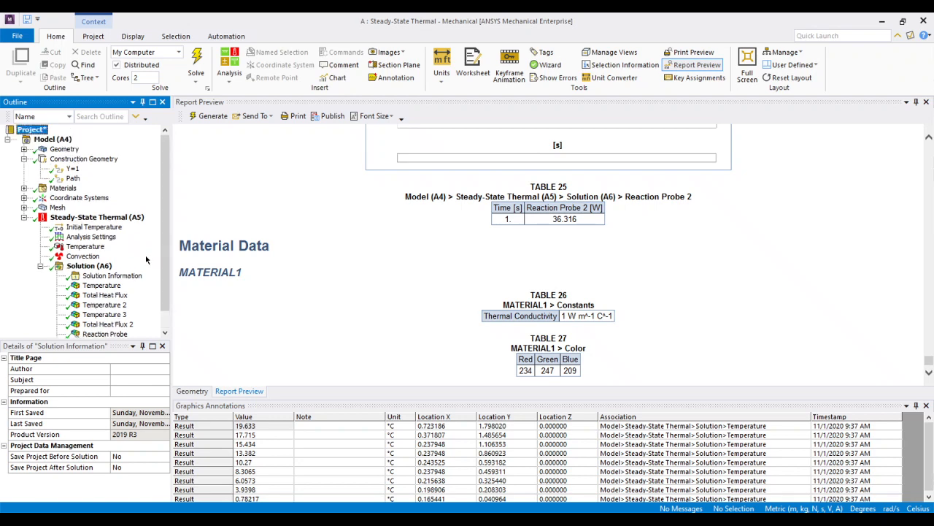
# Close the report preview and review the Temperature and Total Heat Flux results on the model.
pyautogui.click(682, 67)
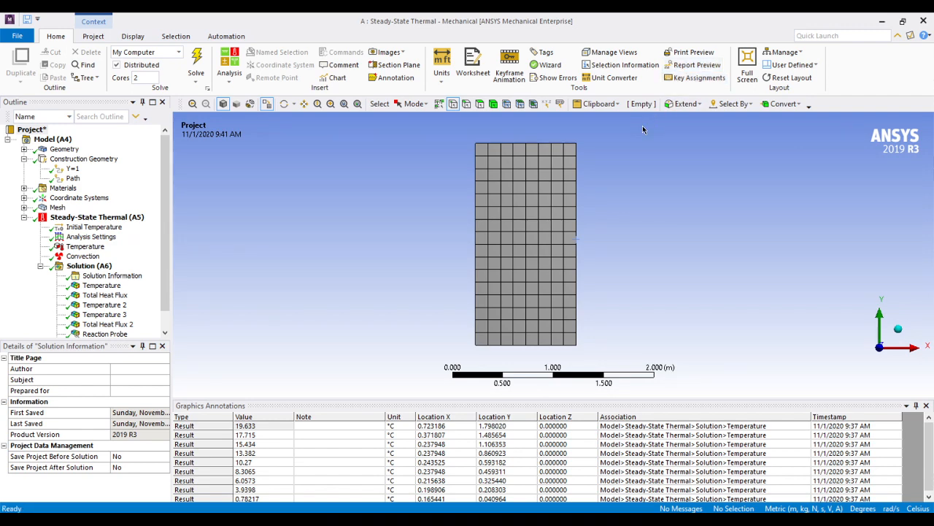
pyautogui.click(113, 288)
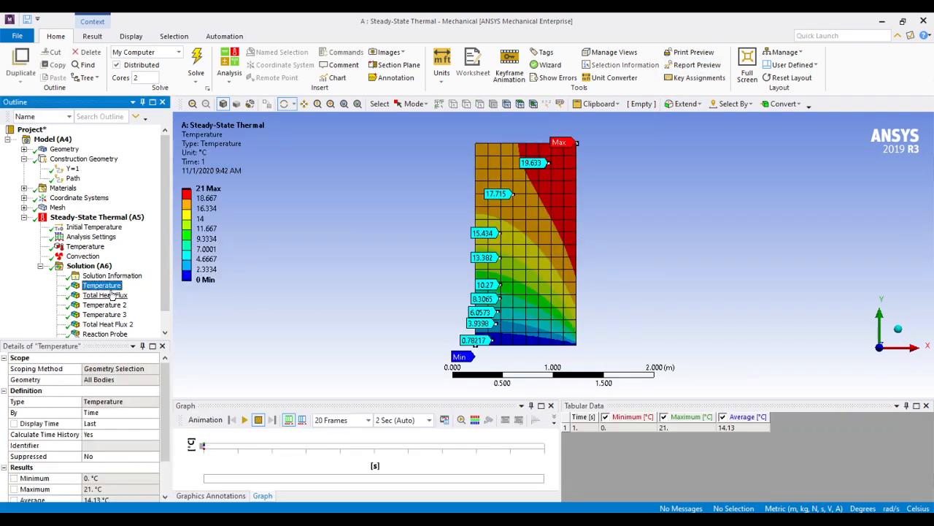
pyautogui.click(113, 296)
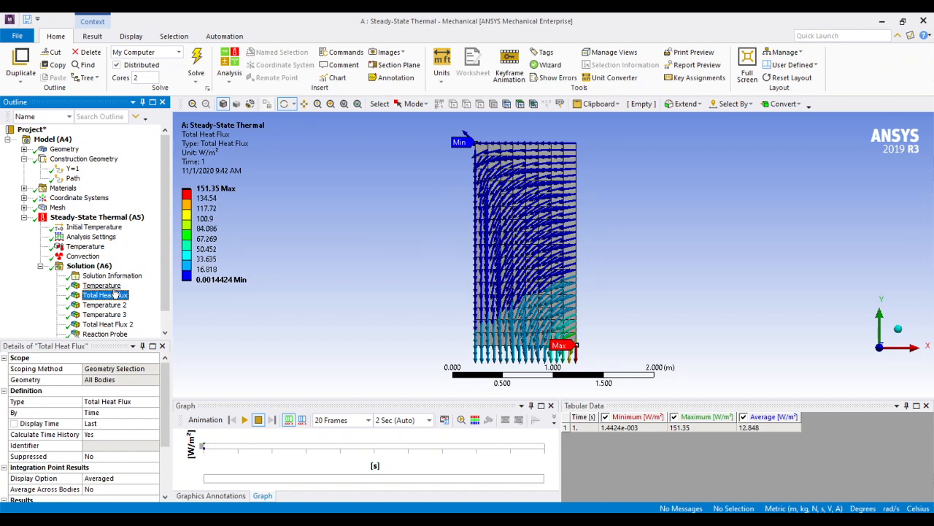
pyautogui.click(316, 248)
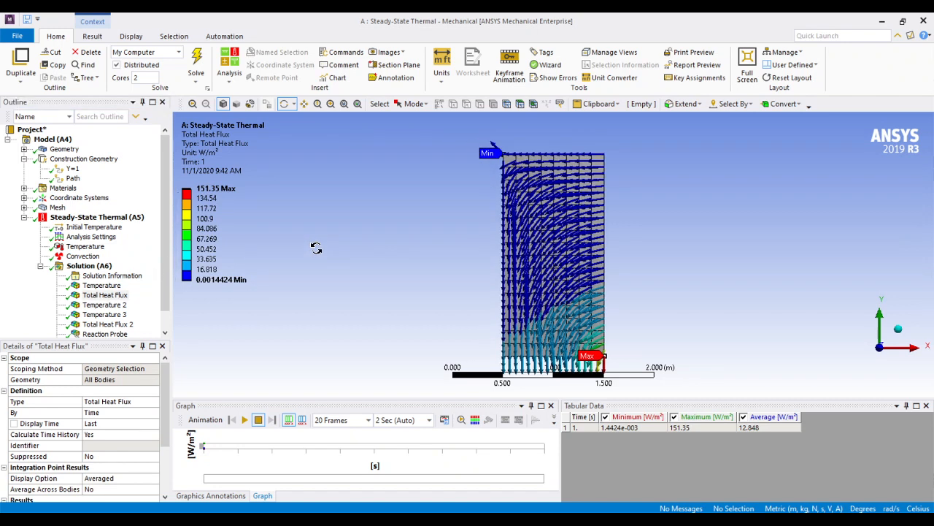